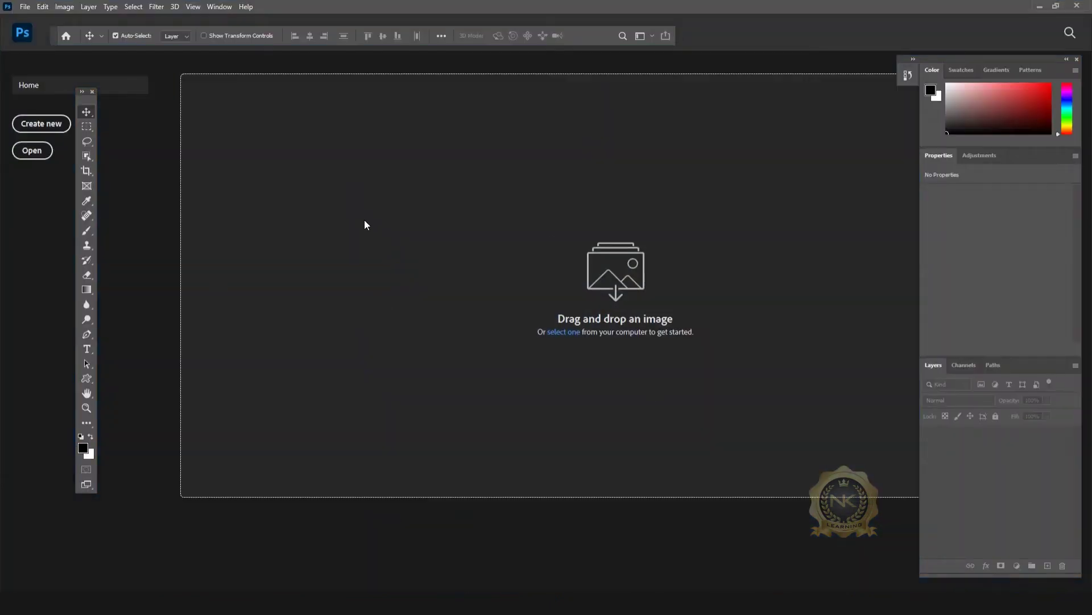
# Create a new RGB Color document 1500 pixels wide and 1500 pixels high at 300 pixels/inch.
pyautogui.click(50, 132)
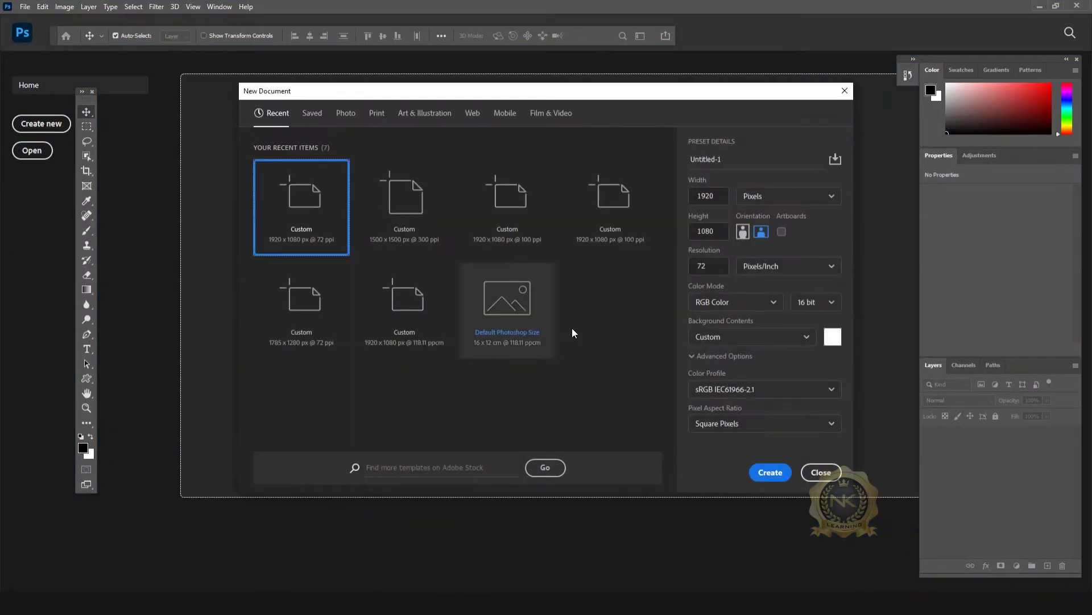
pyautogui.doubleClick(722, 196)
pyautogui.write('1500')
pyautogui.click(658, 234)
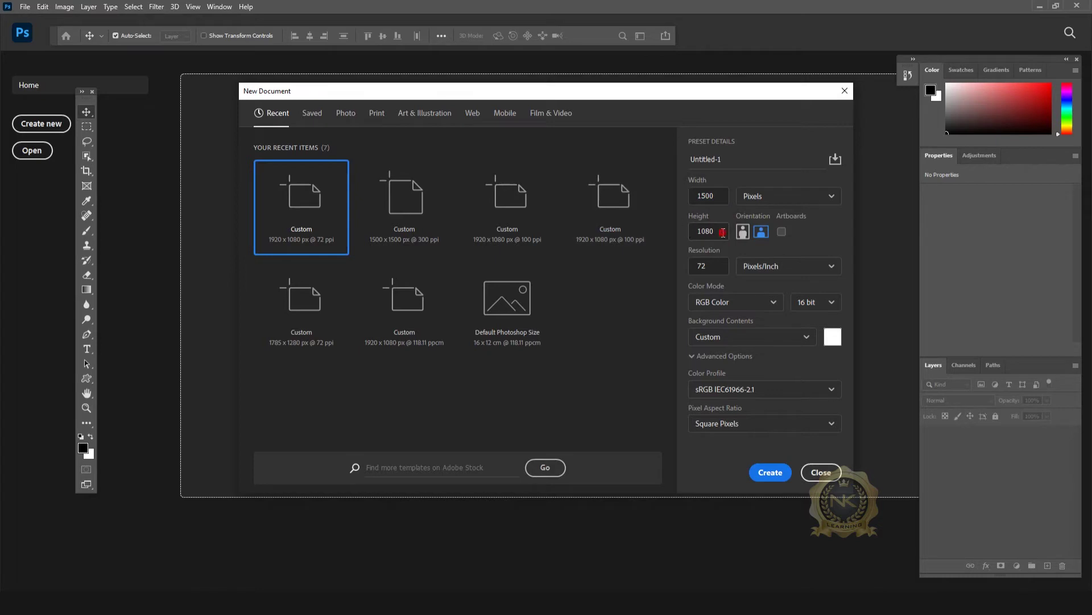
pyautogui.doubleClick(691, 234)
pyautogui.write('1500')
pyautogui.doubleClick(713, 260)
pyautogui.write('300')
pyautogui.click(722, 302)
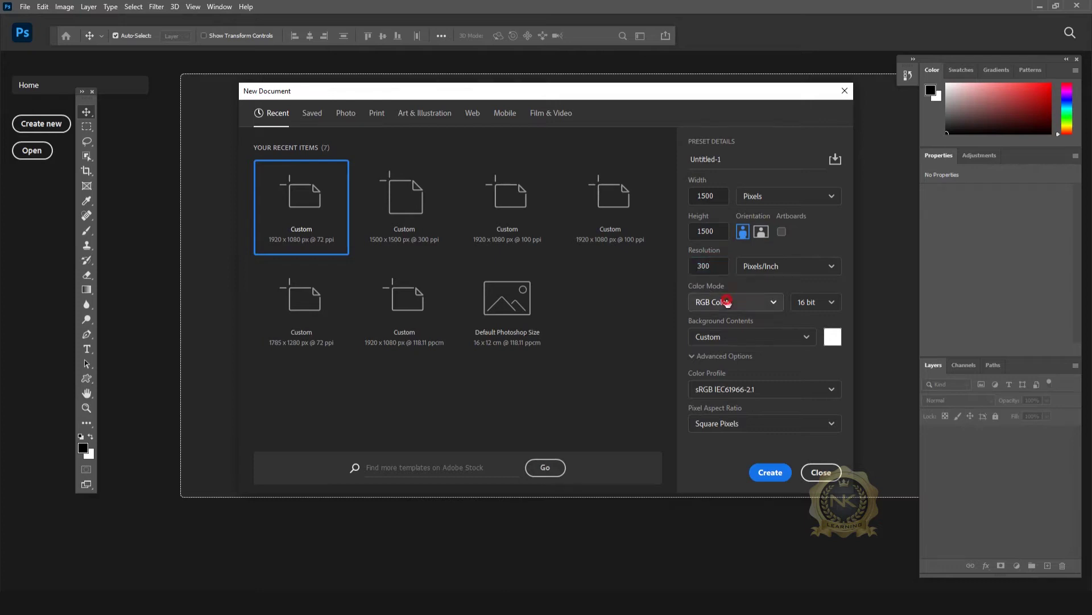
pyautogui.click(715, 365)
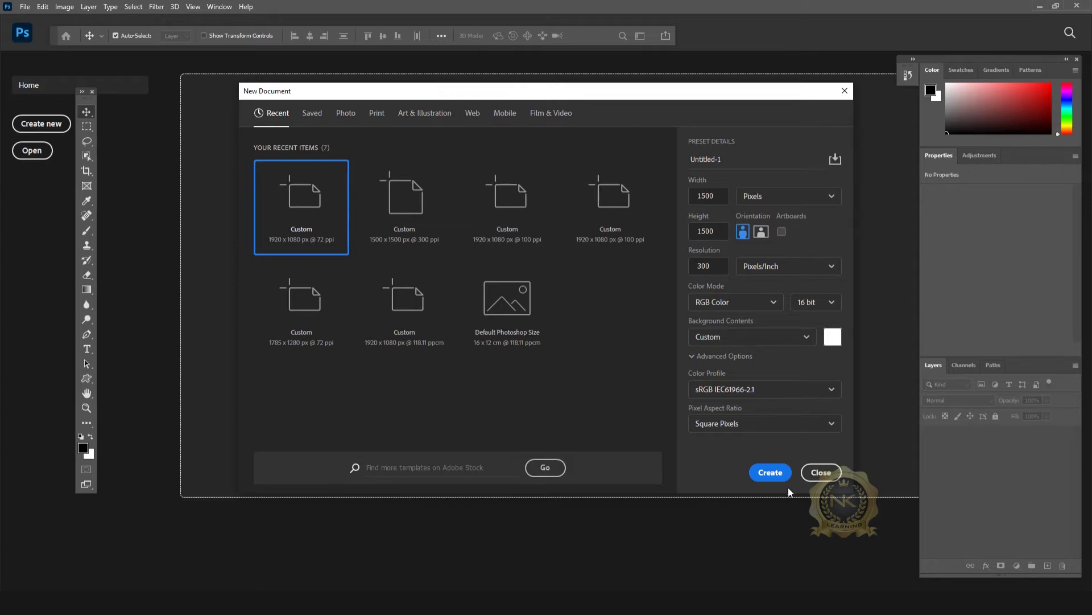
pyautogui.click(765, 476)
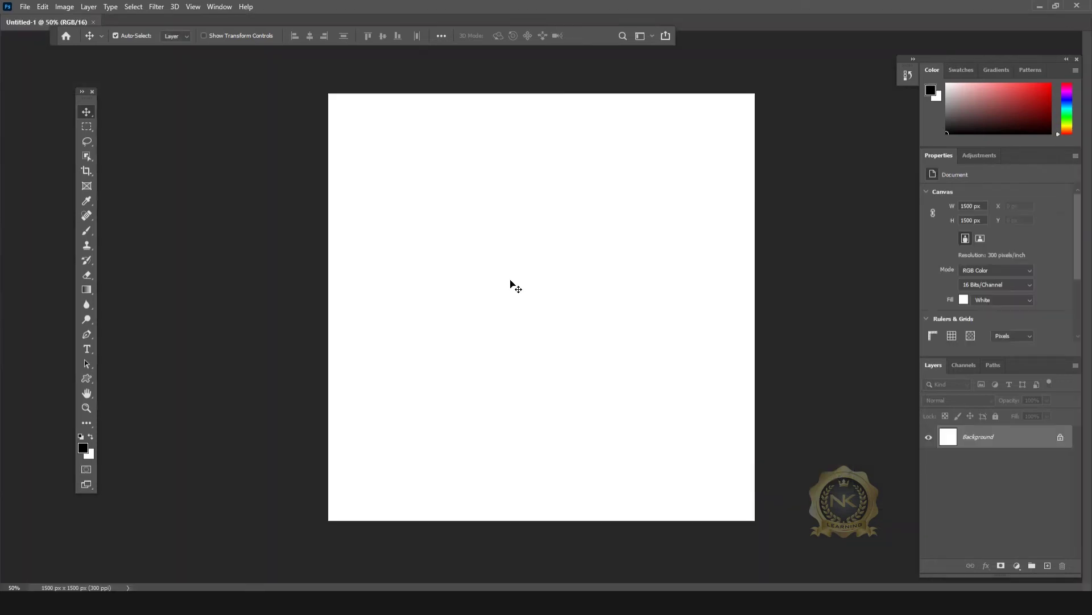
# Undock the document into a floating window and maximize that window.
pyautogui.moveTo(56, 24); pyautogui.dragTo(247, 94)
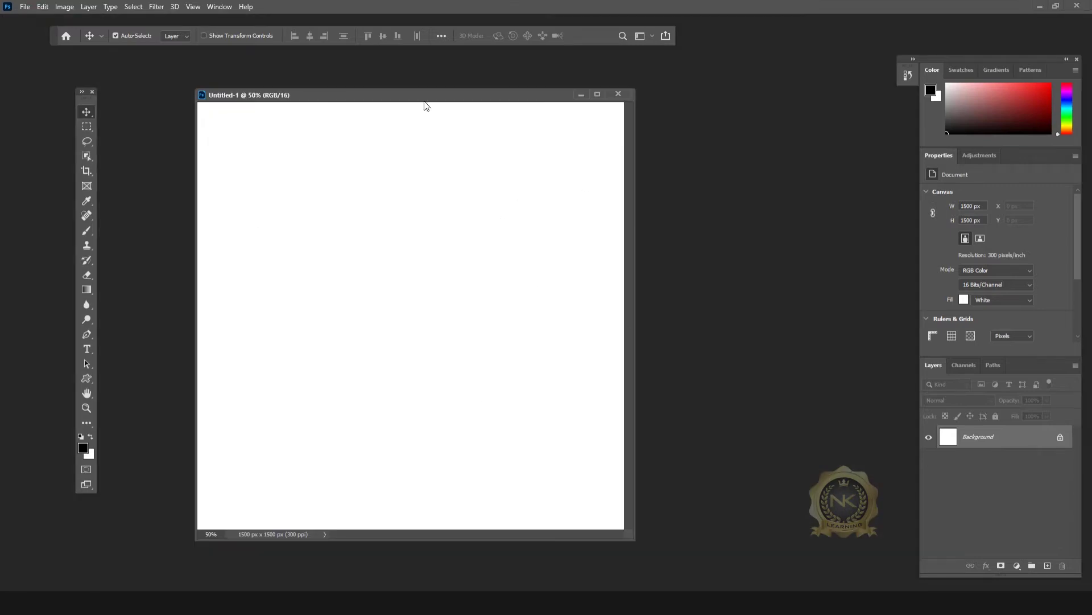
pyautogui.moveTo(425, 97); pyautogui.dragTo(500, 108)
pyautogui.click(662, 98)
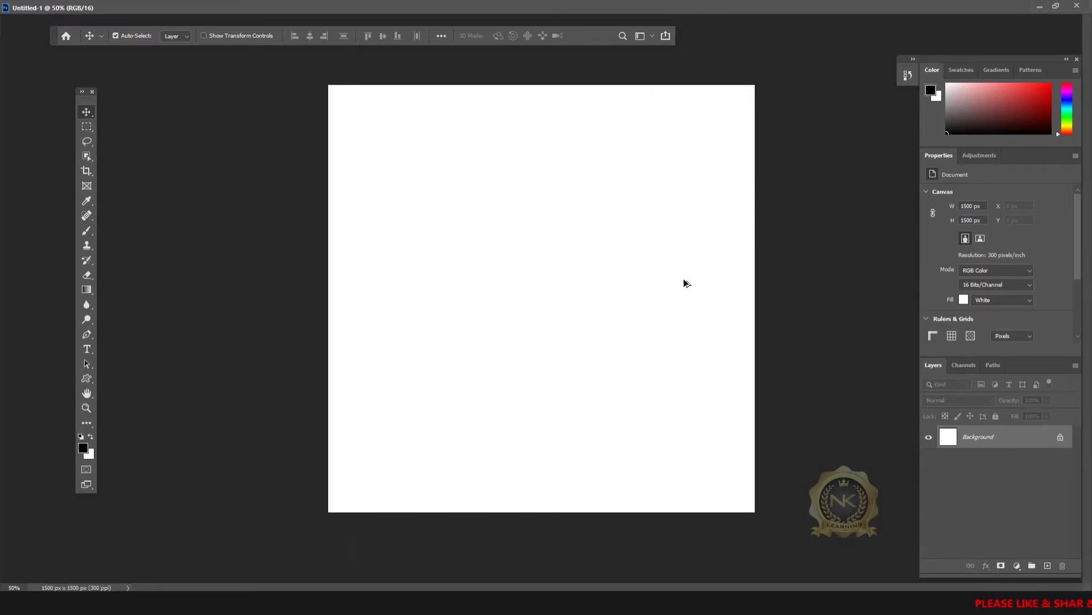
pyautogui.scroll(1, 629, 282)
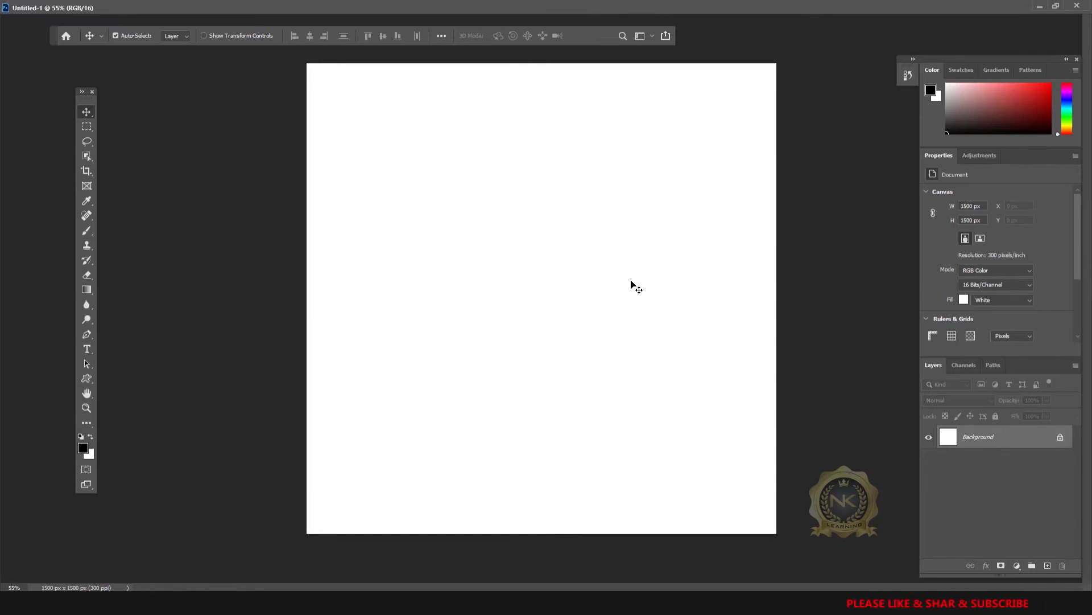
# Draw a circle shape about 937 px in diameter with the Ellipse tool and move it toward the canvas's upper middle.
pyautogui.rightClick(91, 378)
pyautogui.click(130, 399)
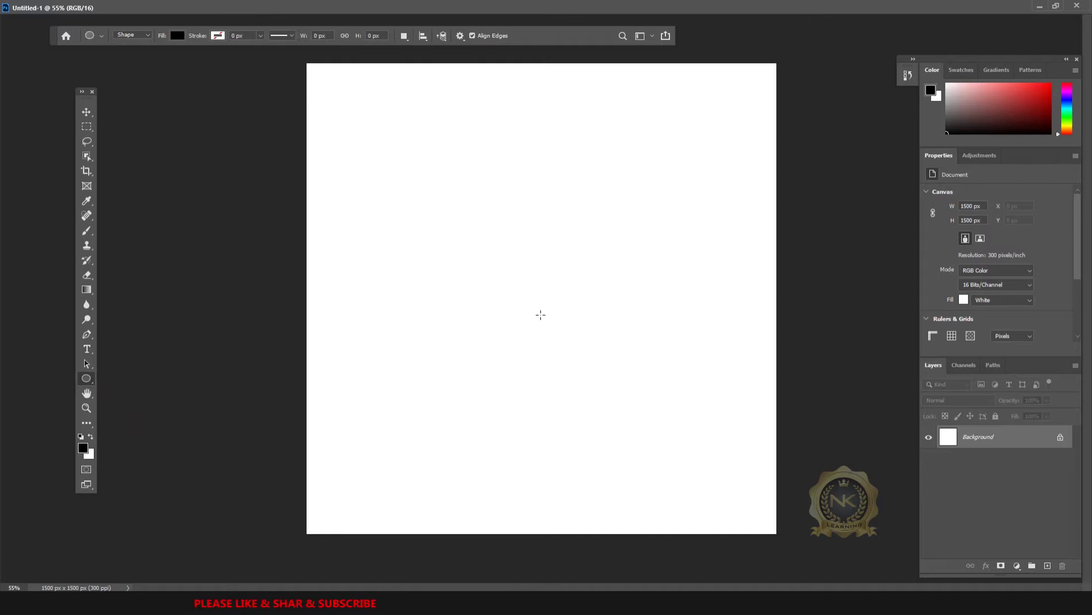
pyautogui.moveTo(422, 164); pyautogui.dragTo(480, 222)
pyautogui.moveTo(564, 302); pyautogui.dragTo(716, 459)
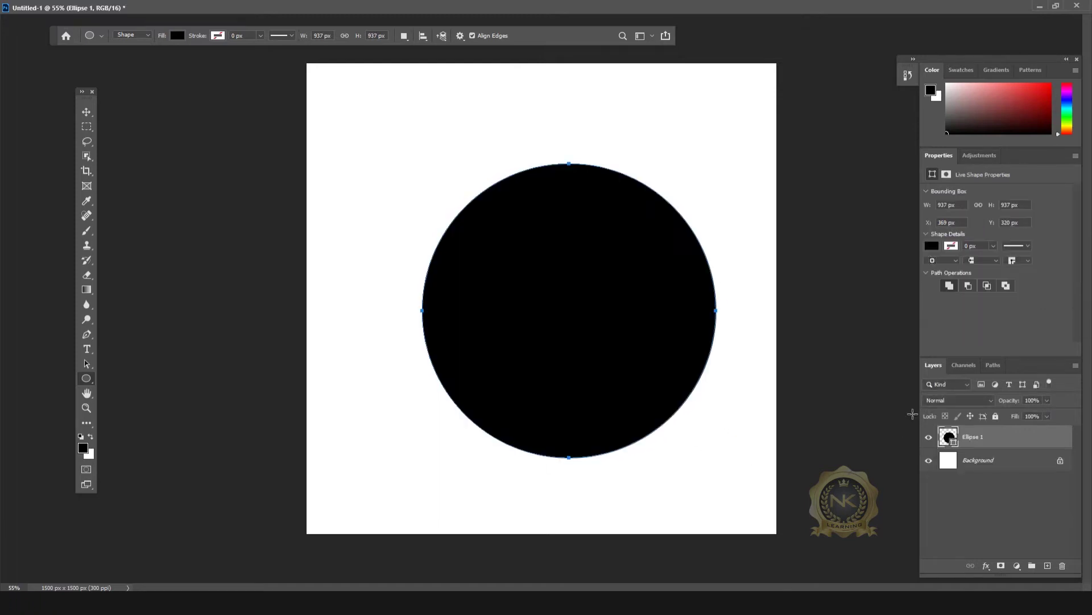
pyautogui.click(86, 111)
pyautogui.moveTo(572, 360); pyautogui.dragTo(541, 313)
# Set the foreground color to the gray #909090.
pyautogui.click(83, 447)
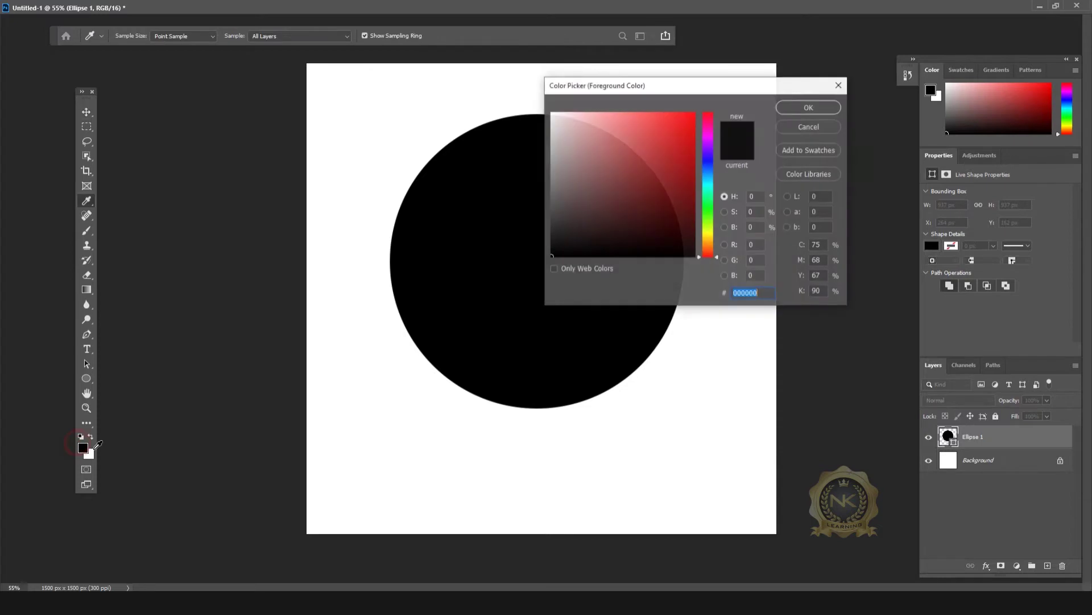
pyautogui.click(549, 175)
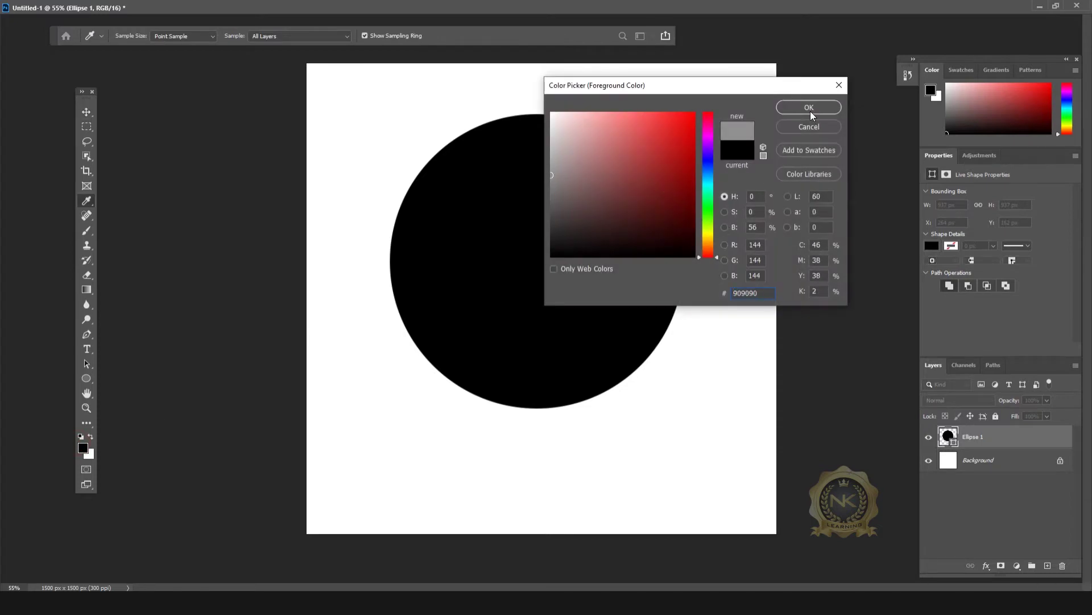
pyautogui.click(809, 109)
pyautogui.click(83, 448)
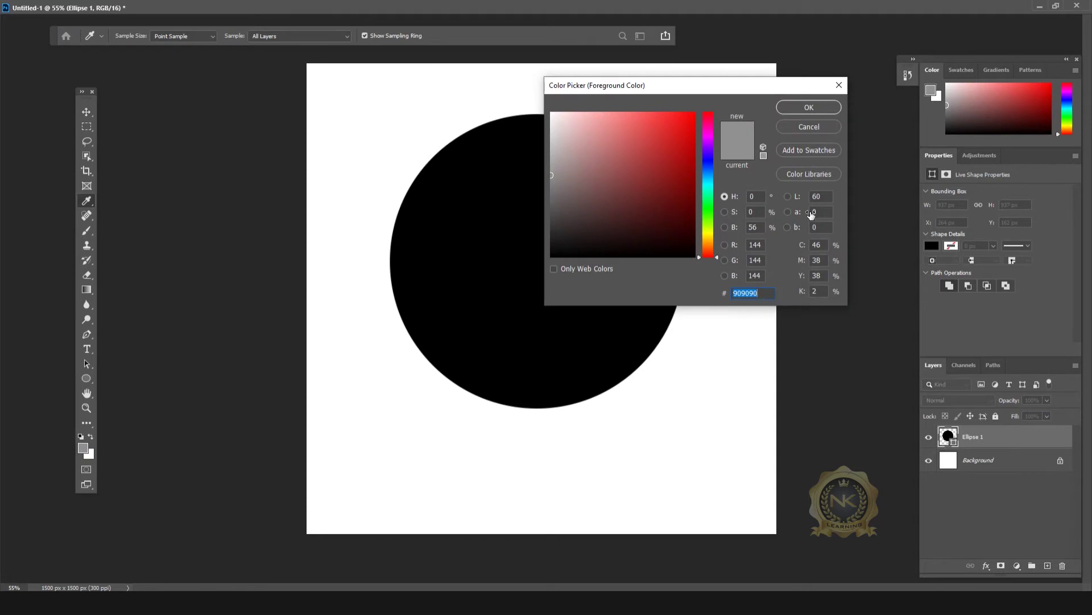
pyautogui.click(809, 107)
# Change the circle layer's fill color to #909090.
pyautogui.doubleClick(946, 435)
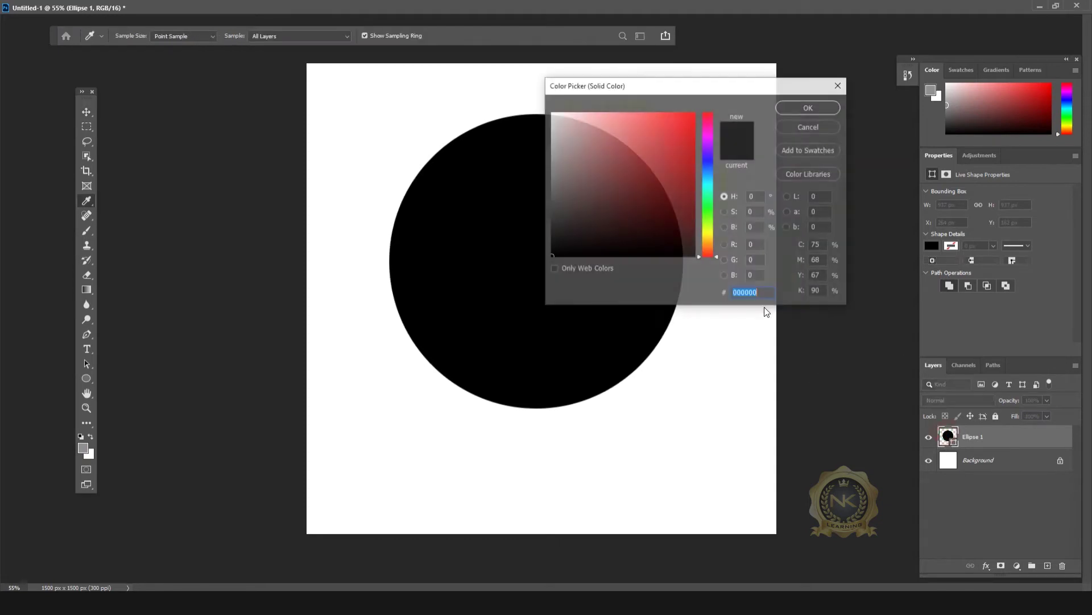
pyautogui.write('909090')
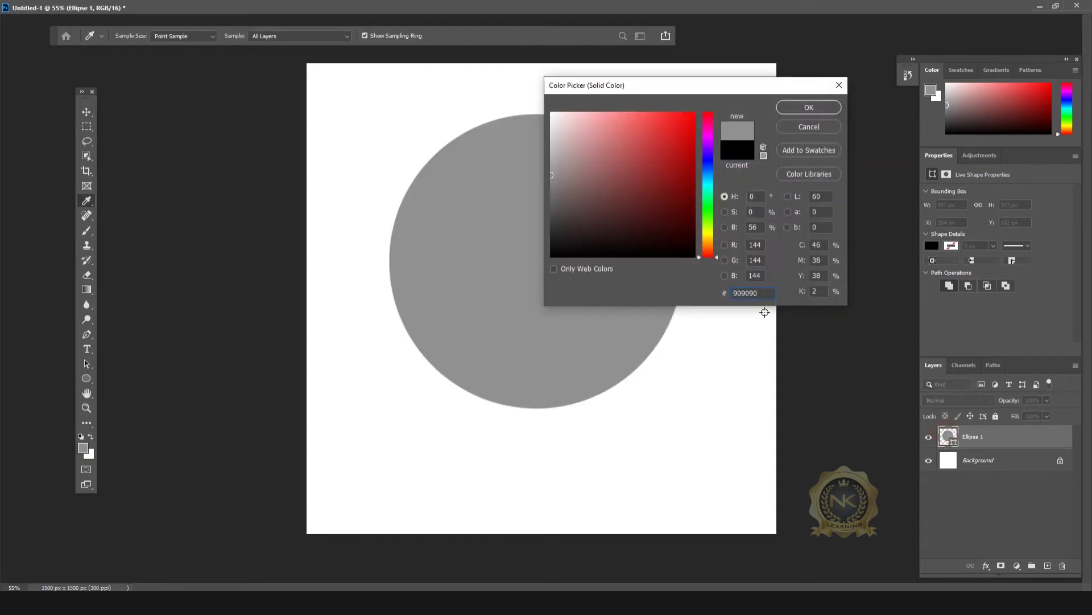
pyautogui.click(810, 110)
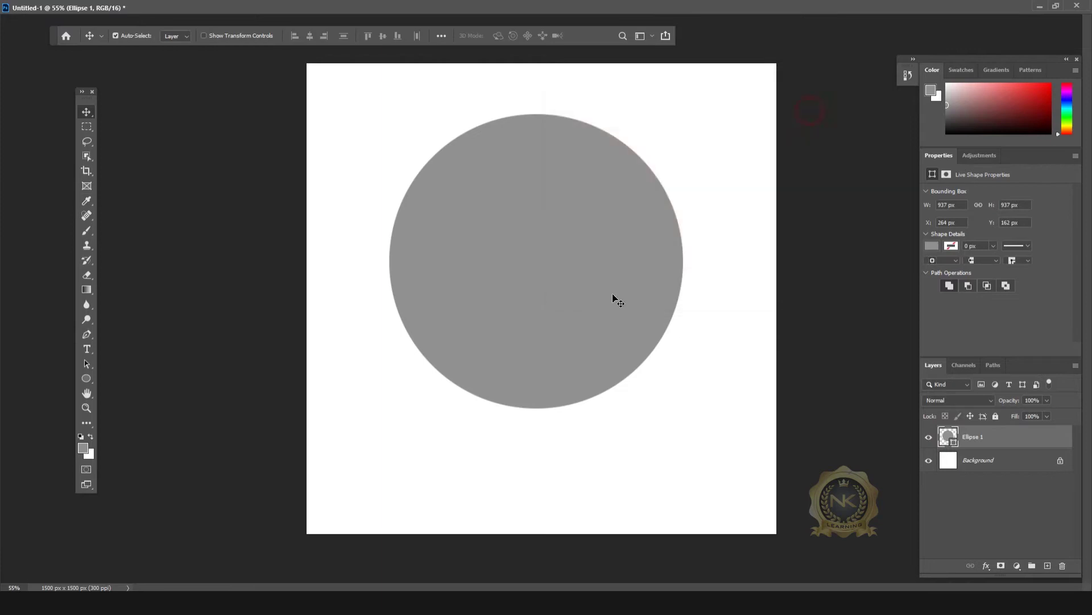
# Return the document to a floating window and load the circle layer's outline as a selection.
pyautogui.click(538, 264)
pyautogui.click(583, 256)
pyautogui.press('f')
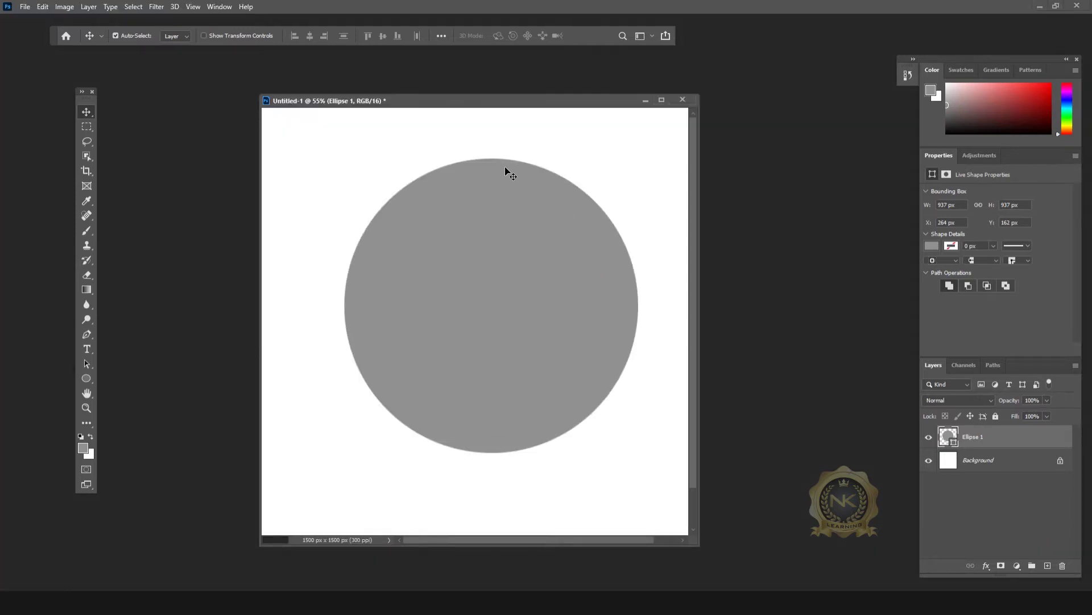
pyautogui.press('ctrl')
pyautogui.press('ctrl')
pyautogui.keyDown('ctrl'); pyautogui.click(948, 435); pyautogui.keyUp('ctrl')
# Contract the circular selection by 30 pixels.
pyautogui.click(133, 7)
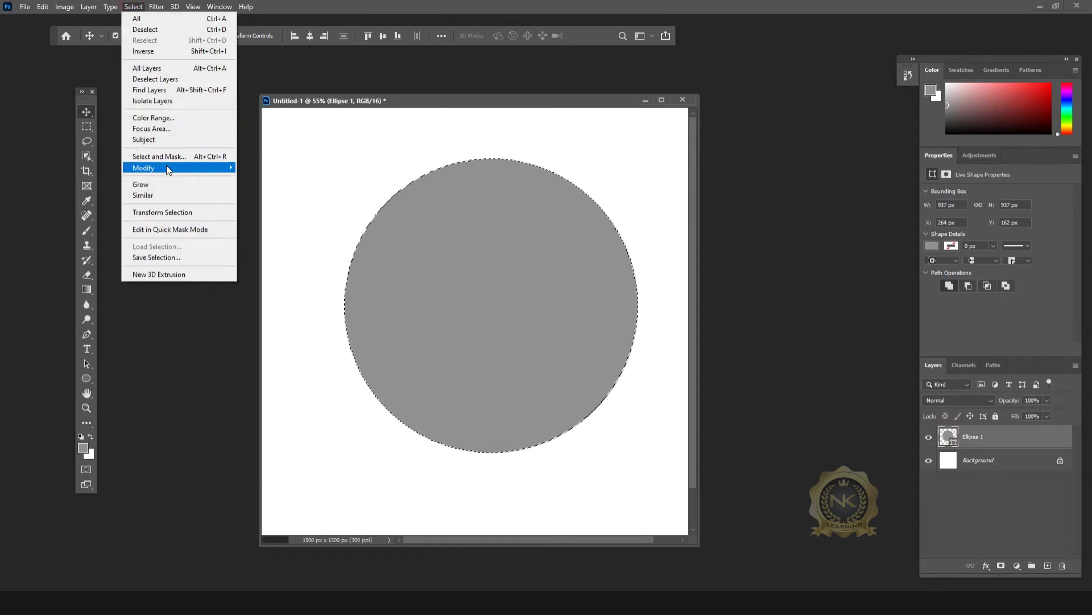
pyautogui.moveTo(166, 168)
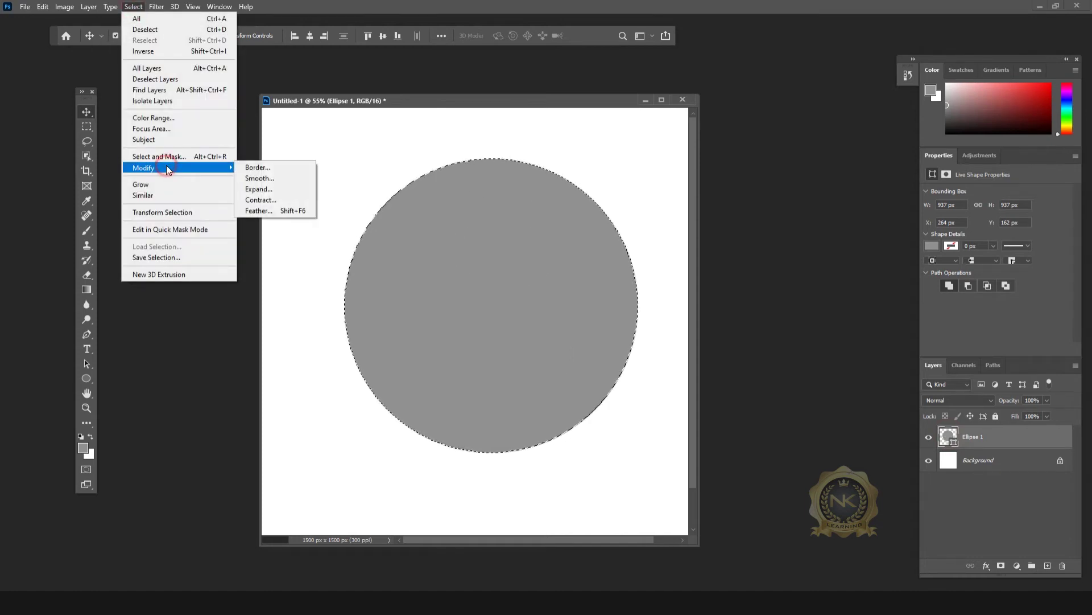
pyautogui.click(261, 200)
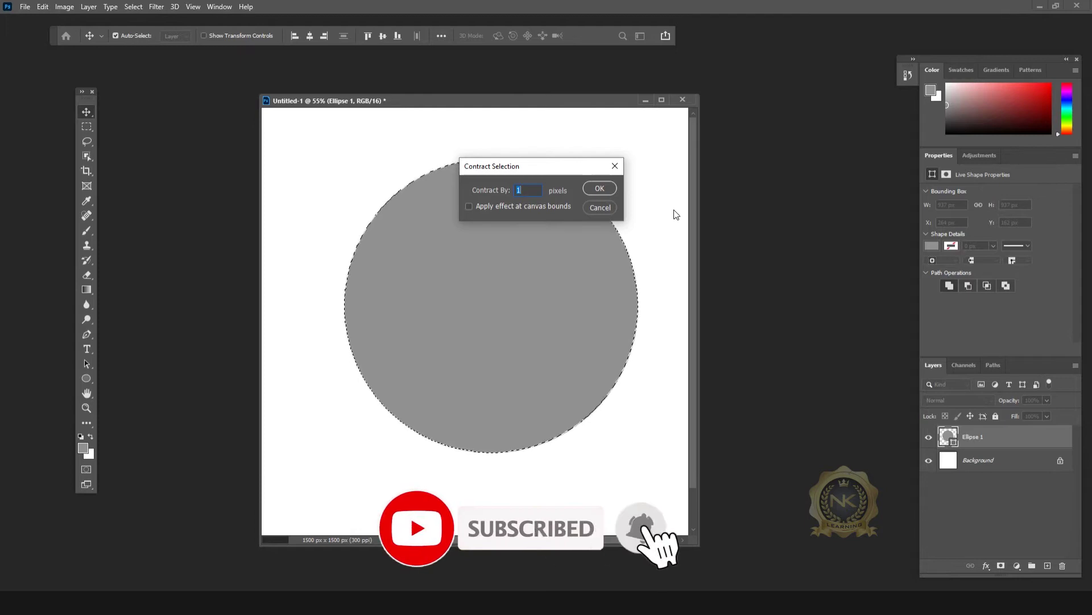
pyautogui.write('30')
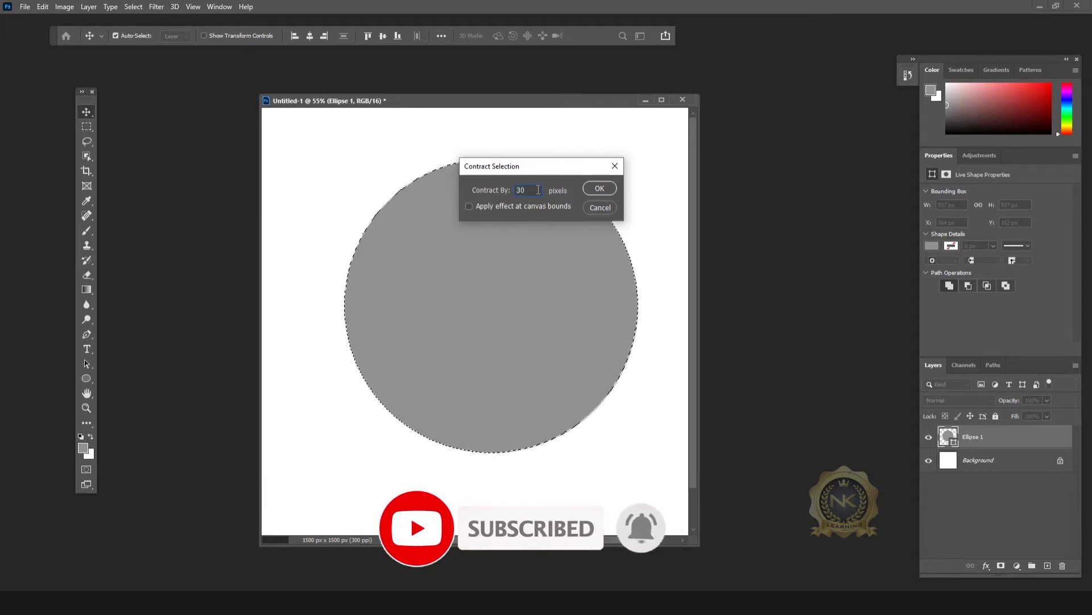
pyautogui.click(599, 189)
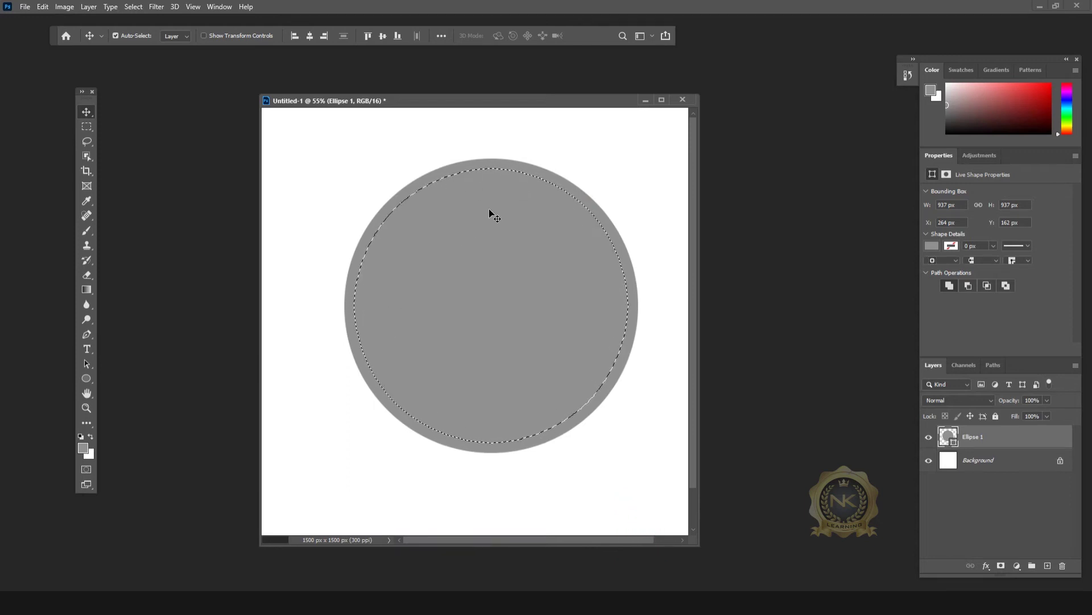
# Rasterize the Ellipse 1 layer and delete its selected interior to leave a ring, ending with nothing selected.
pyautogui.rightClick(1047, 437)
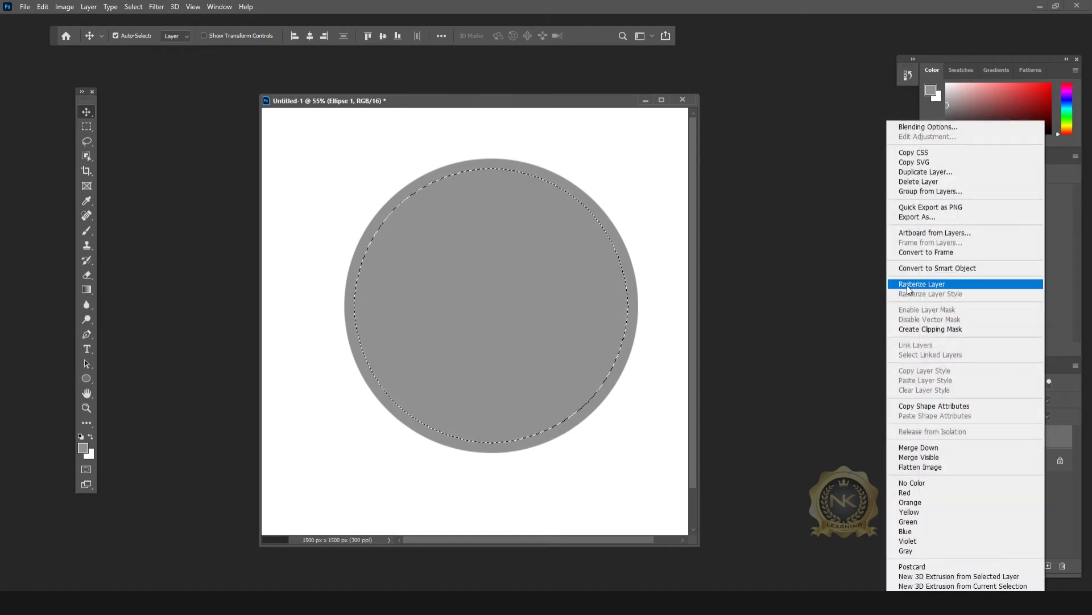
pyautogui.click(1012, 435)
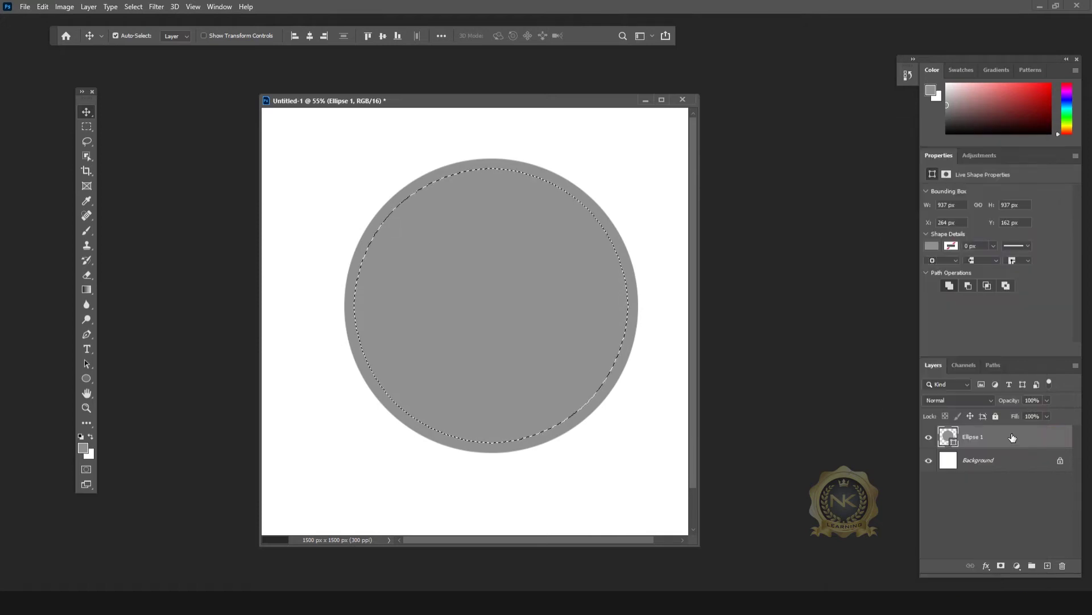
pyautogui.rightClick(1012, 434)
pyautogui.click(892, 282)
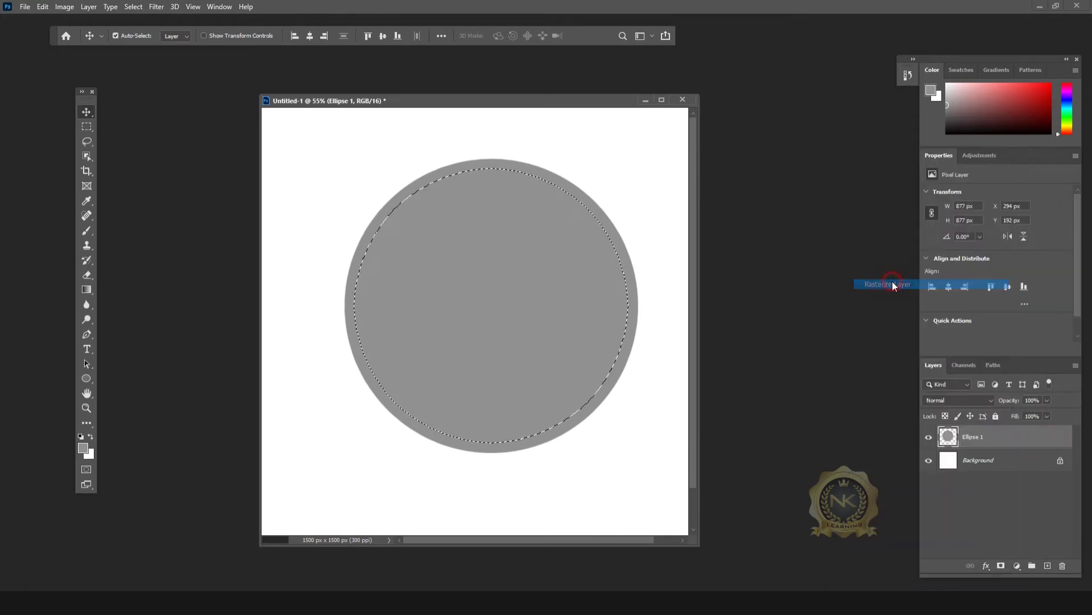
pyautogui.press('Delete')
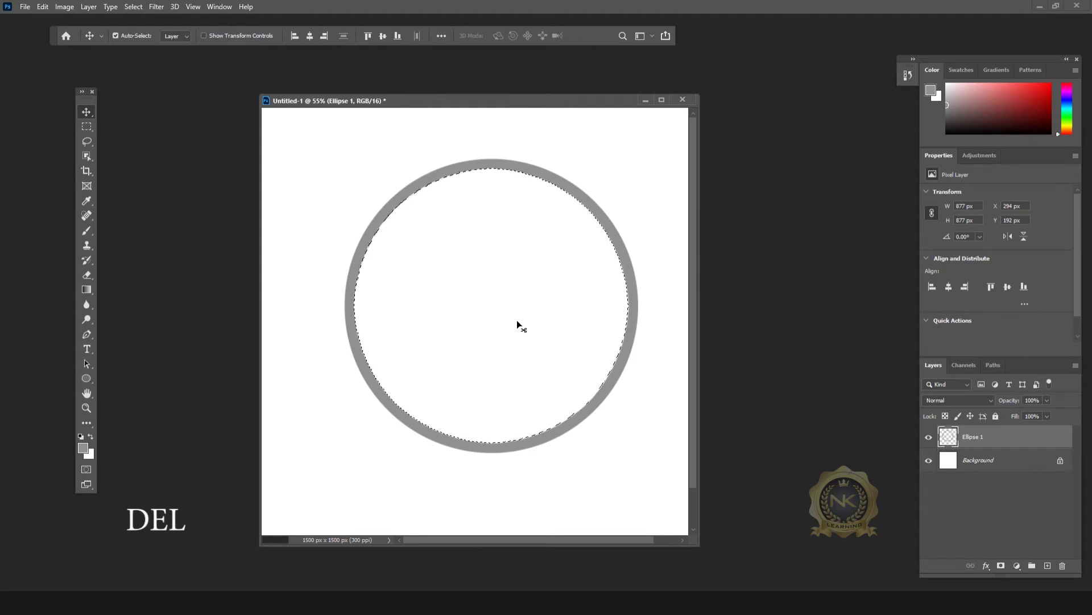
pyautogui.click(87, 127)
pyautogui.click(407, 213)
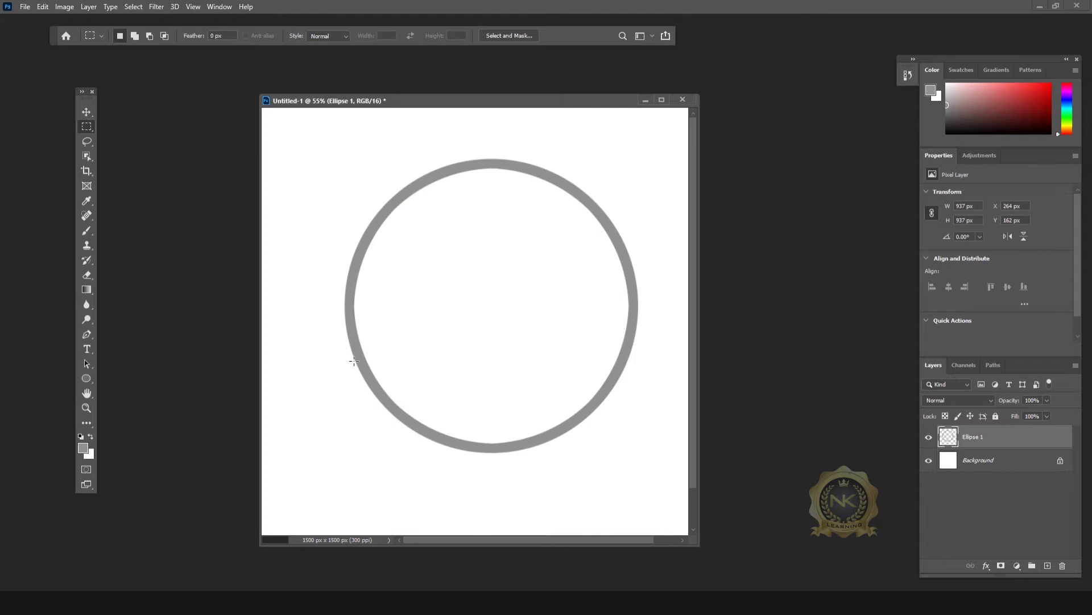
# Center the ring horizontally and vertically against the Background layer.
pyautogui.click(90, 113)
pyautogui.moveTo(574, 191); pyautogui.dragTo(546, 203)
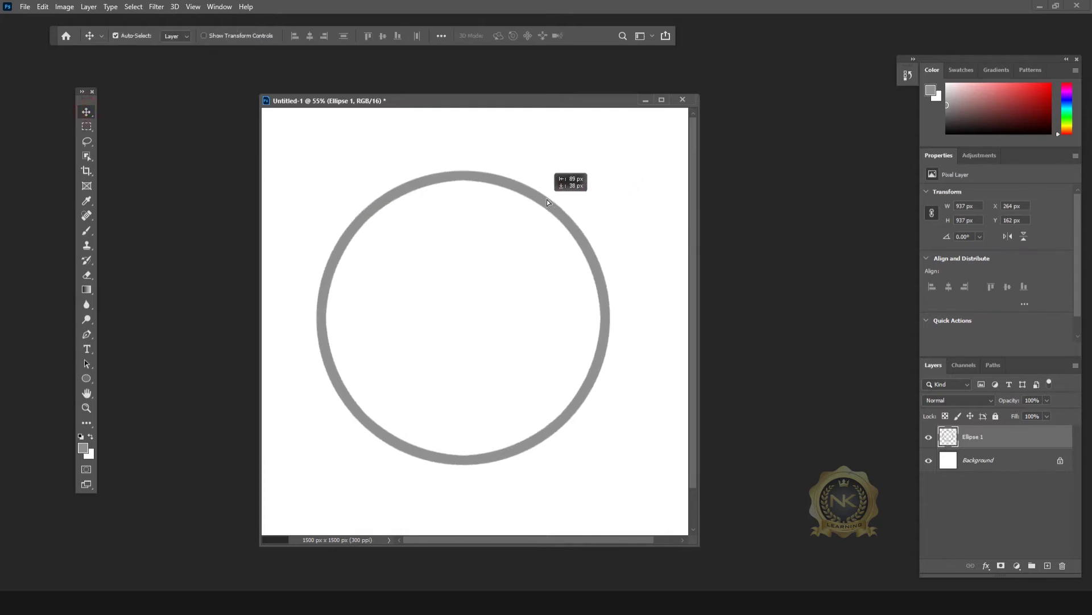
pyautogui.keyDown('ctrl'); pyautogui.click(1002, 462); pyautogui.keyUp('ctrl')
pyautogui.click(311, 37)
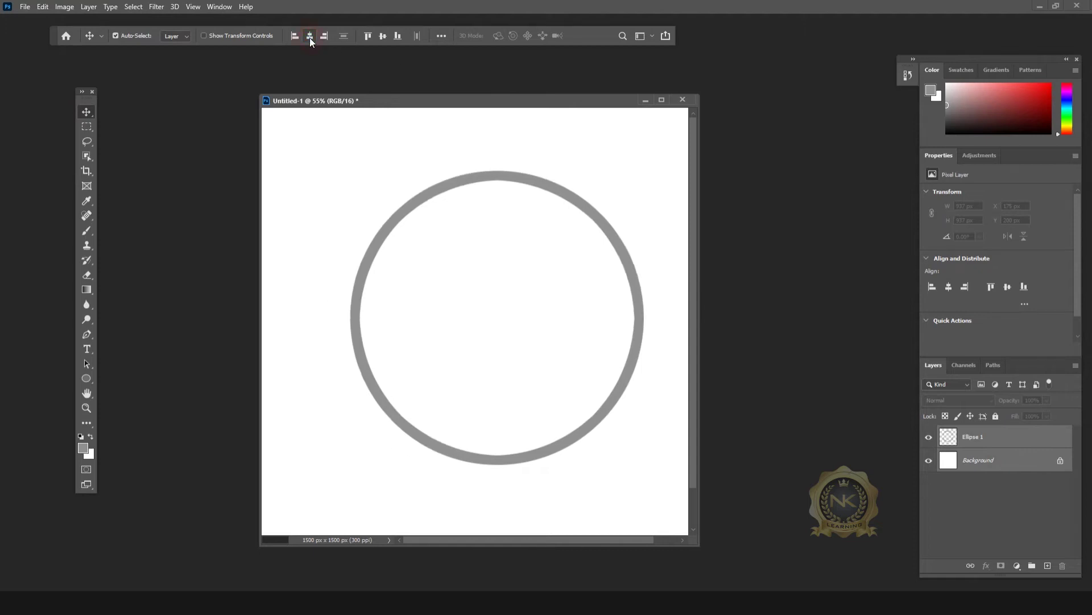
pyautogui.click(384, 37)
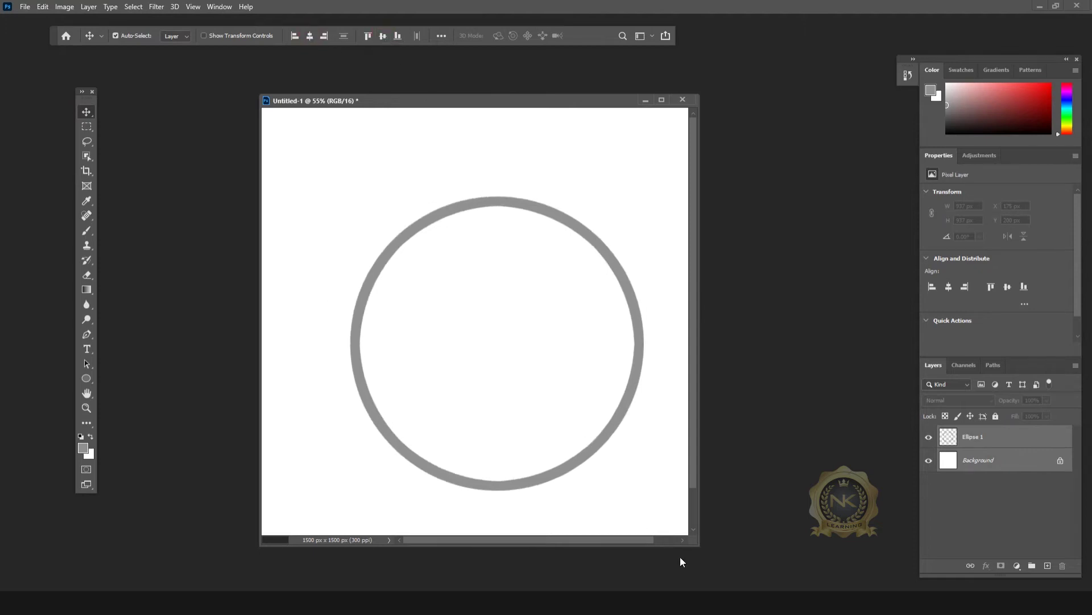
# Maximize the document window with the whole canvas fitted in view, and set the Pen tool to Shape mode.
pyautogui.scroll(-2, 645, 440)
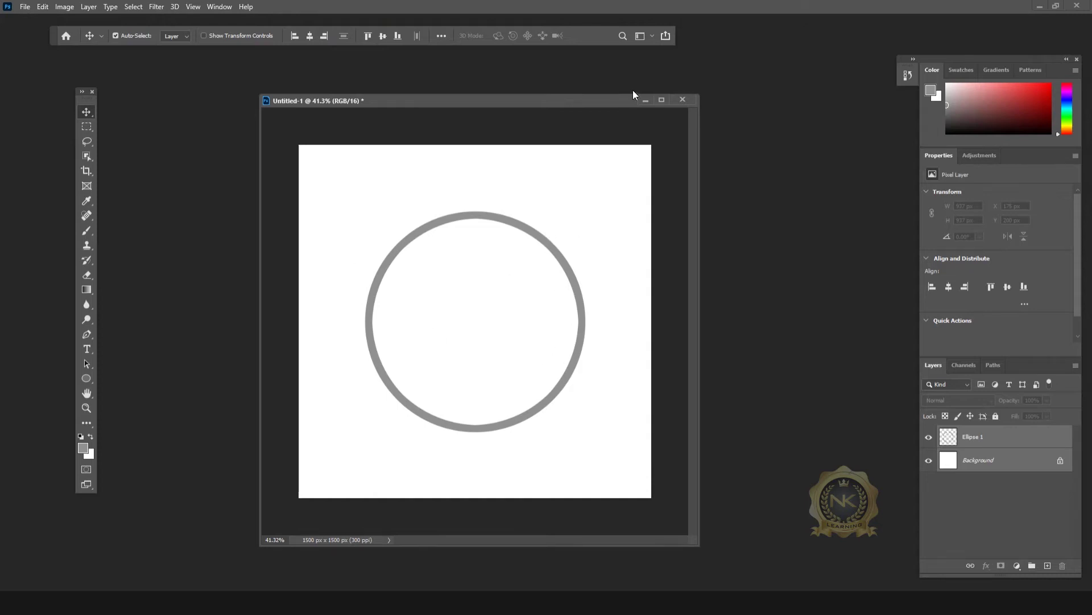
pyautogui.click(661, 100)
pyautogui.hotkey('ctrl', '0')
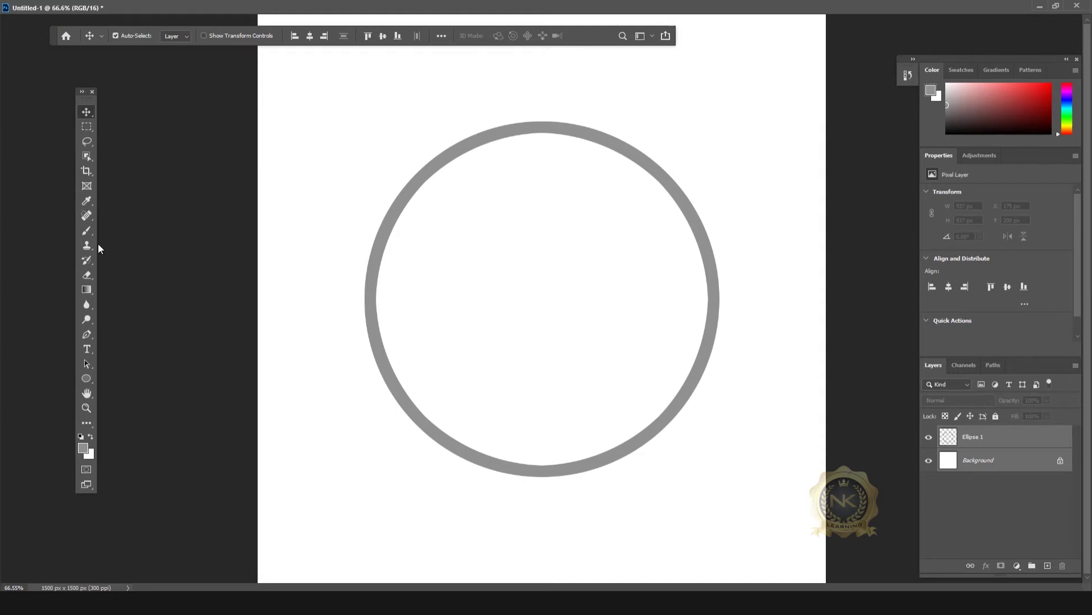
pyautogui.click(88, 335)
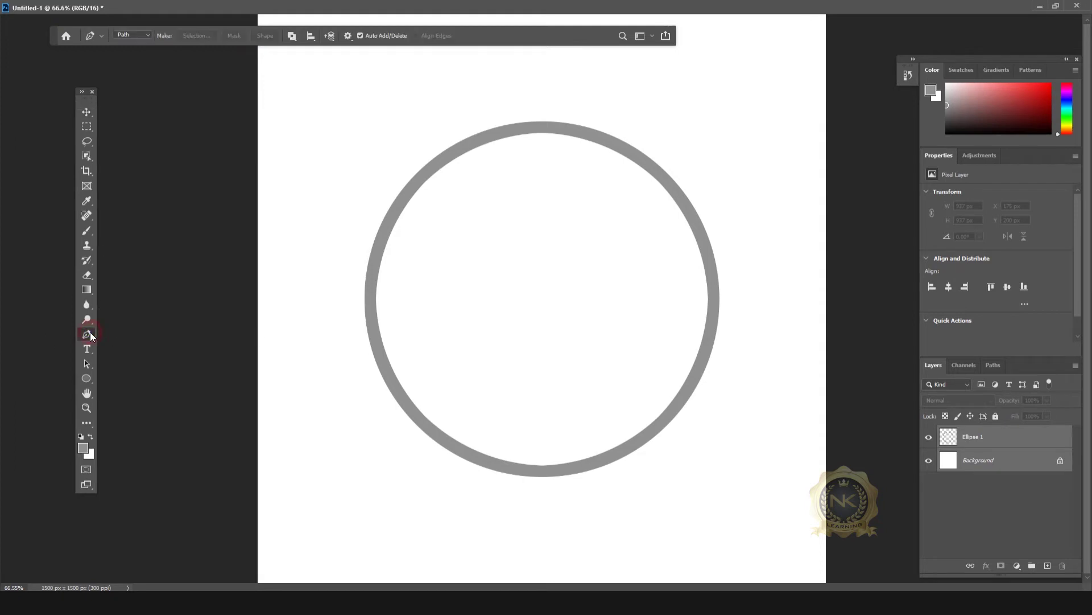
pyautogui.click(148, 35)
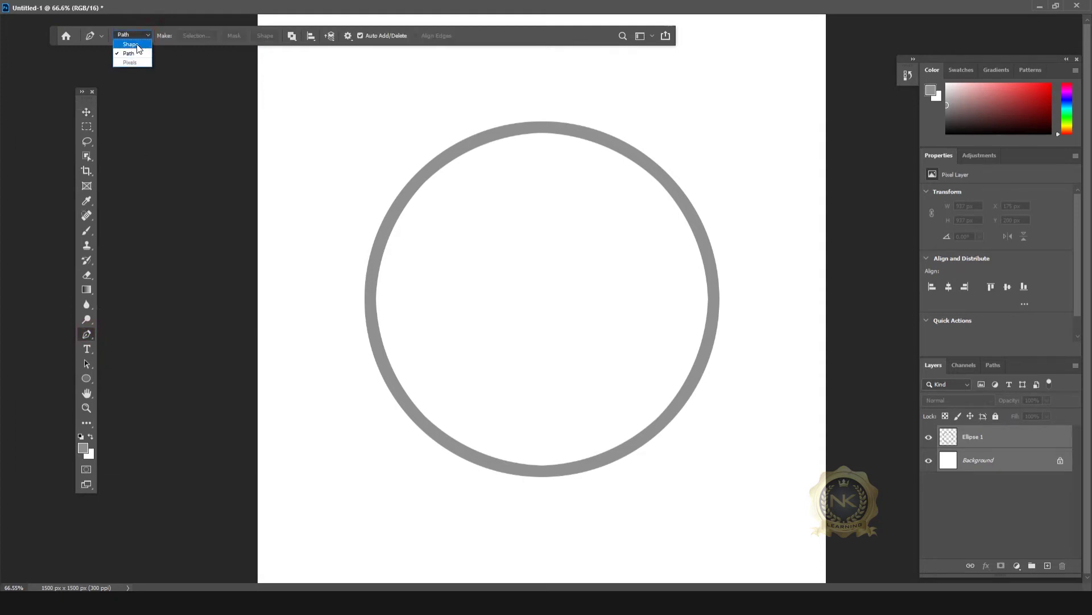
pyautogui.click(128, 46)
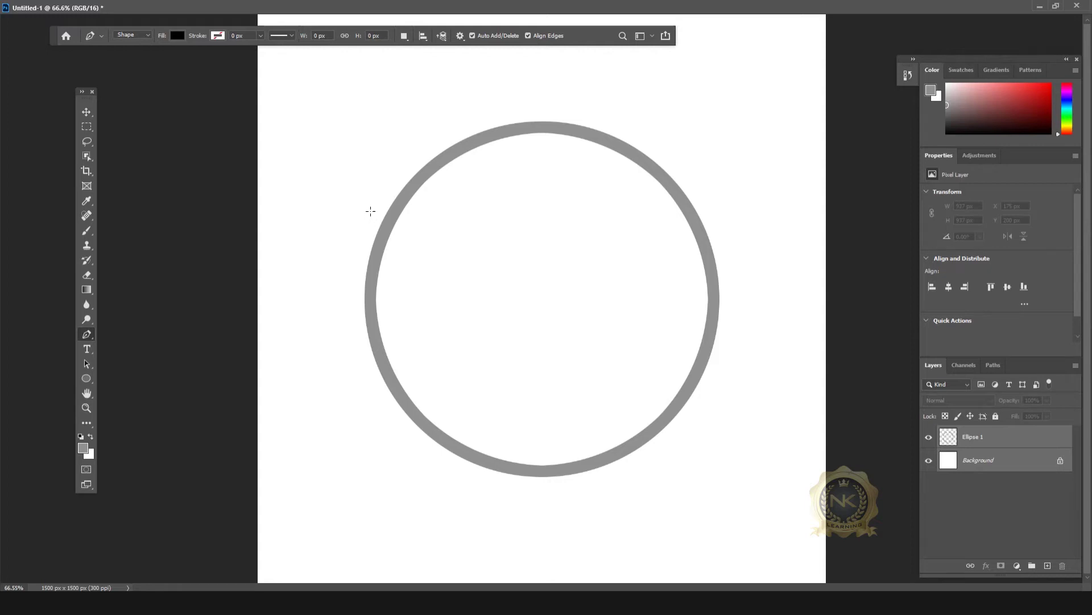
# Draw a closed black curved boomerang shape about 653 x 735 px across the ring, with pointed ends crossing its left and bottom edges.
pyautogui.click(367, 207)
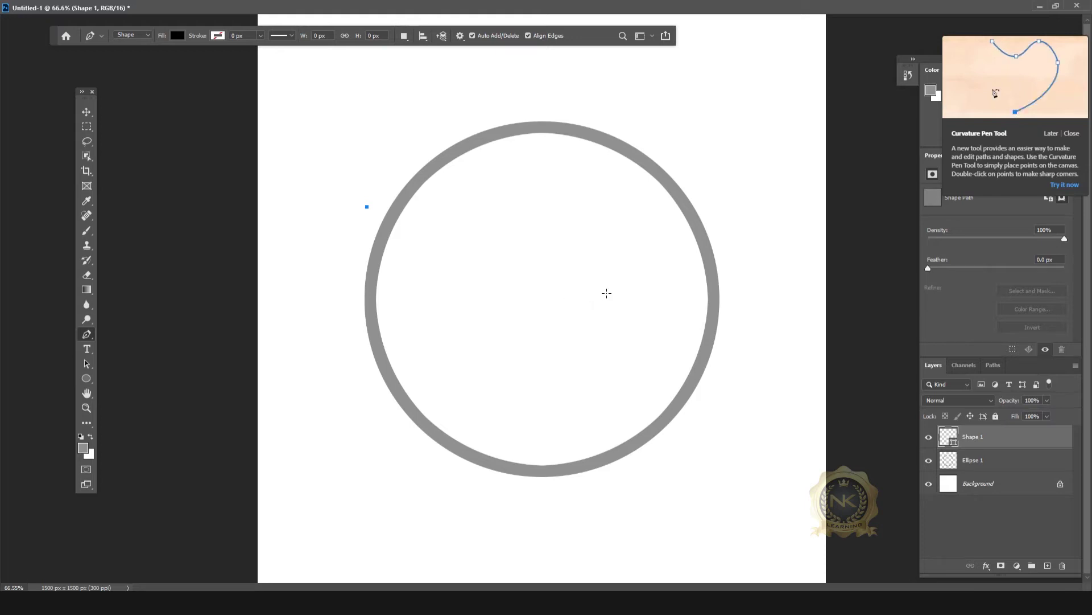
pyautogui.moveTo(614, 291); pyautogui.dragTo(761, 262)
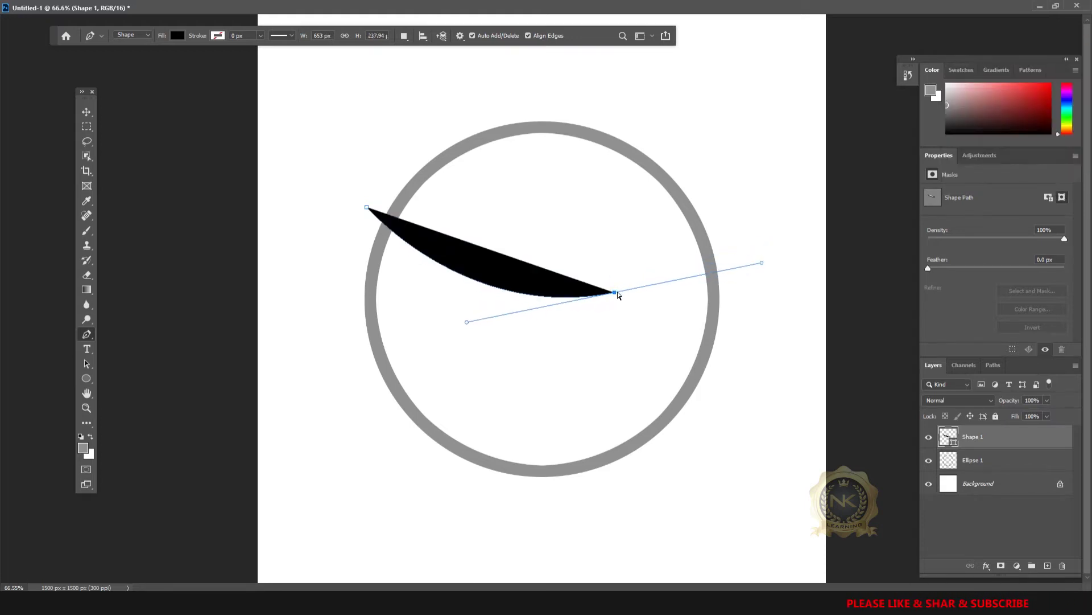
pyautogui.keyDown('alt'); pyautogui.click(615, 292); pyautogui.keyUp('alt')
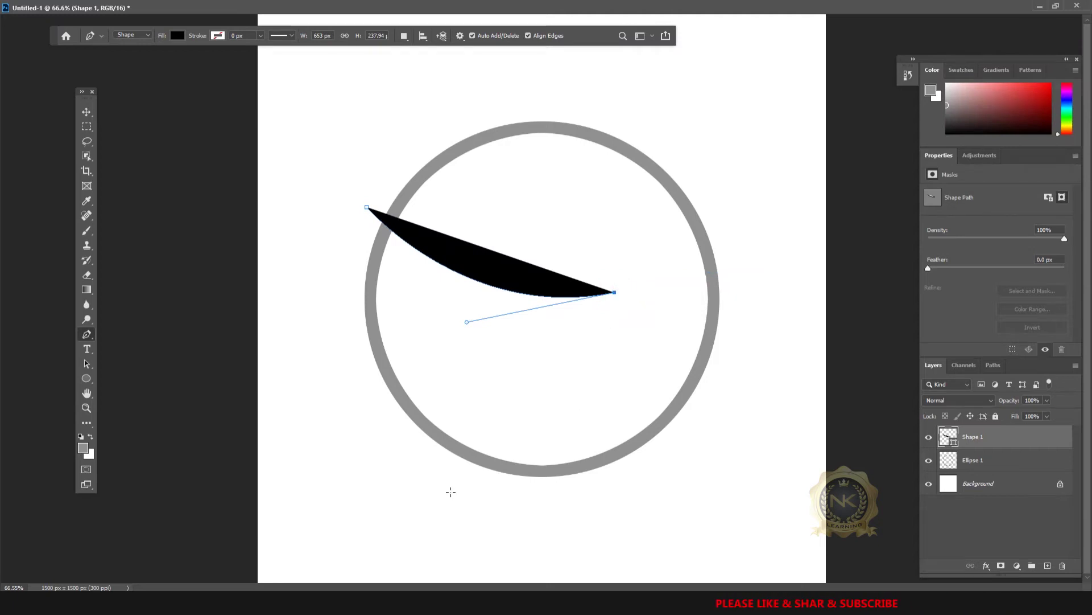
pyautogui.moveTo(447, 485); pyautogui.dragTo(292, 546)
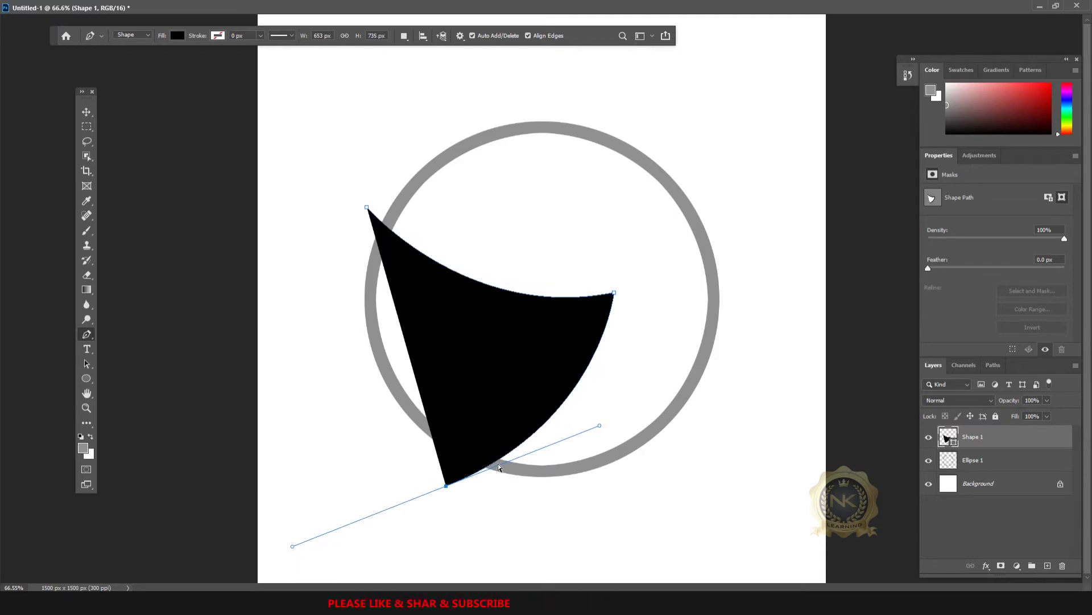
pyautogui.keyDown('alt'); pyautogui.click(446, 485); pyautogui.keyUp('alt')
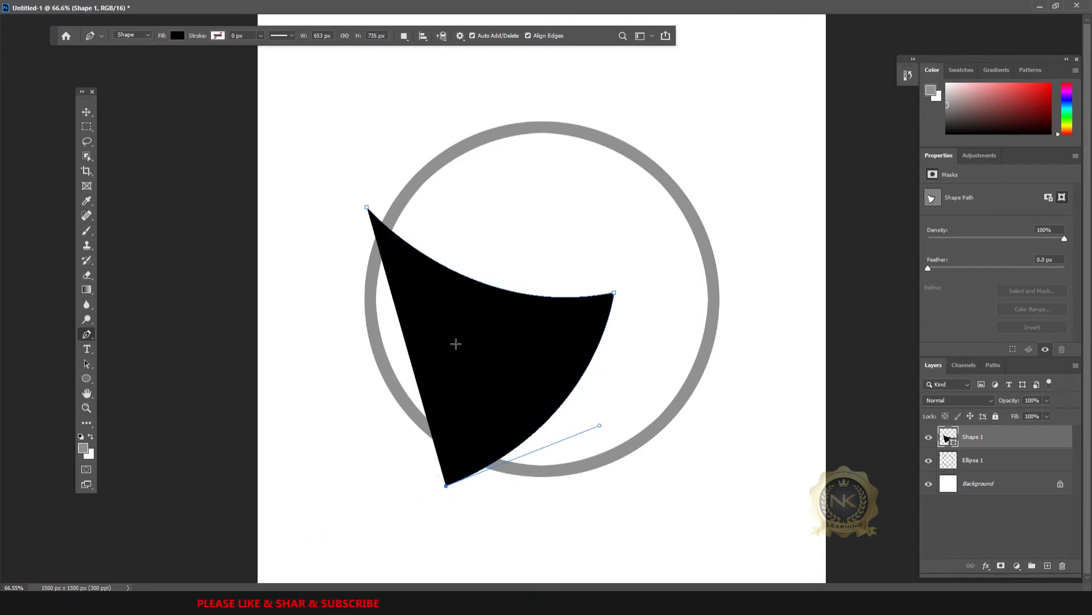
pyautogui.moveTo(573, 330); pyautogui.dragTo(598, 238)
pyautogui.moveTo(568, 348); pyautogui.dragTo(555, 348)
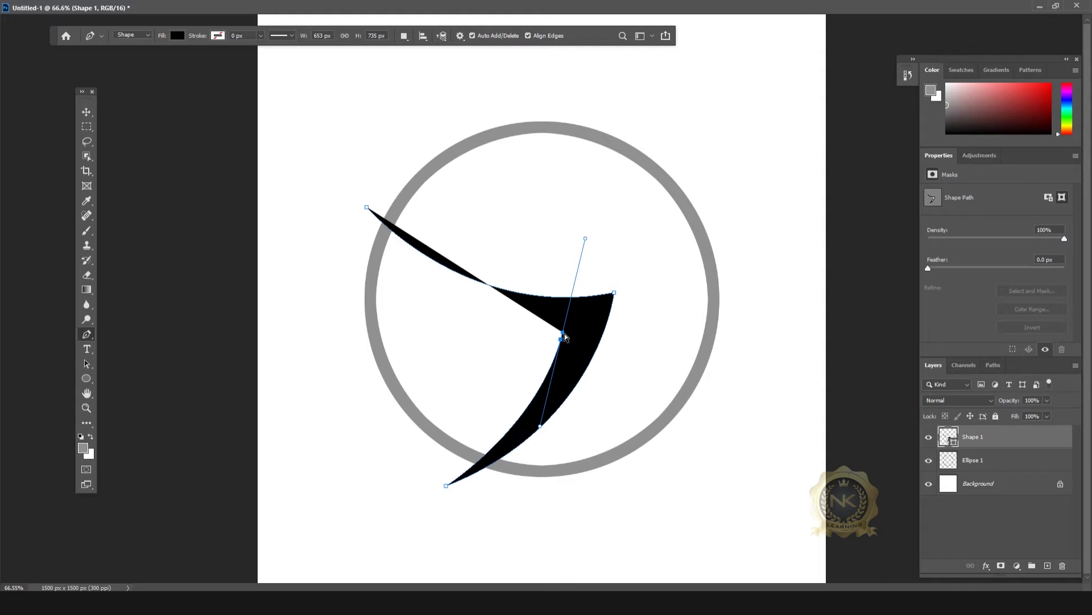
pyautogui.scroll(1, 570, 336)
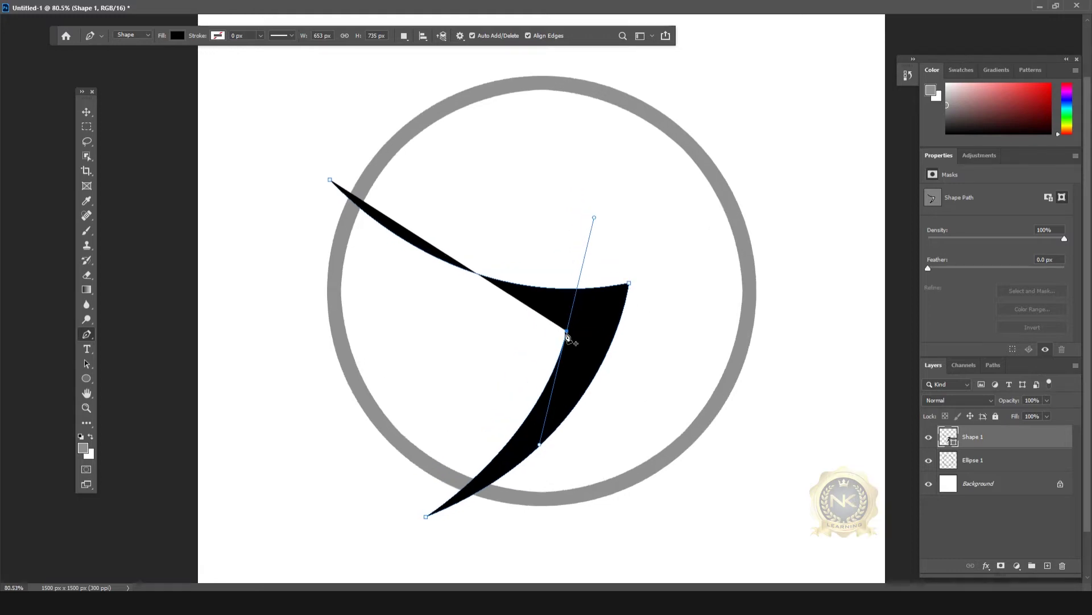
pyautogui.moveTo(331, 183); pyautogui.dragTo(278, 97)
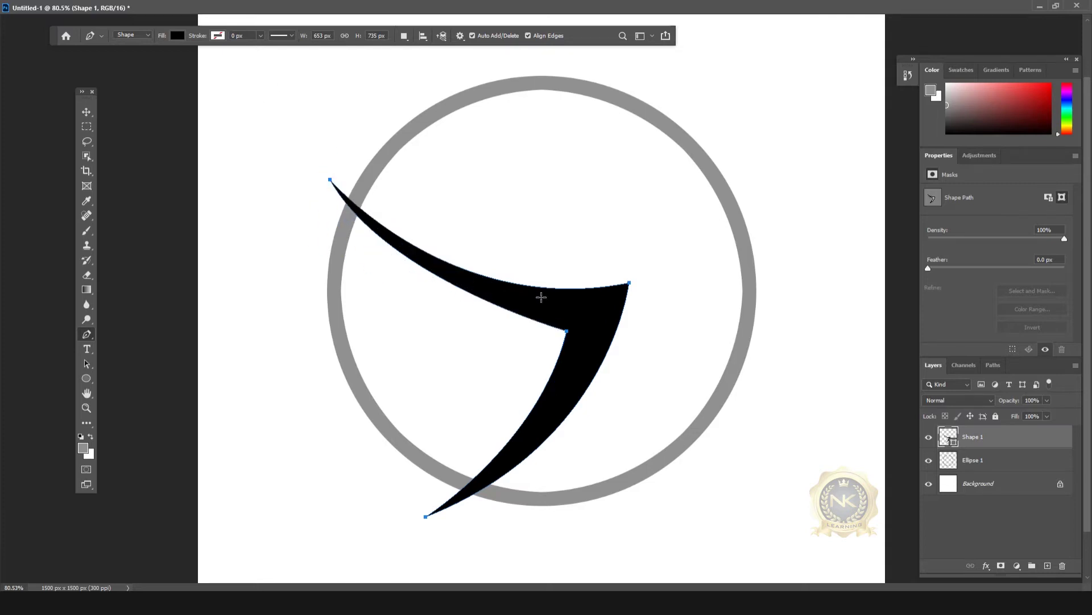
# Adjust the boomerang's inner curves and inner corner to thicken its upper arm, and nudge the shape slightly down and left.
pyautogui.moveTo(330, 180); pyautogui.dragTo(378, 306)
pyautogui.moveTo(387, 310); pyautogui.dragTo(385, 315)
pyautogui.moveTo(568, 331); pyautogui.dragTo(532, 447)
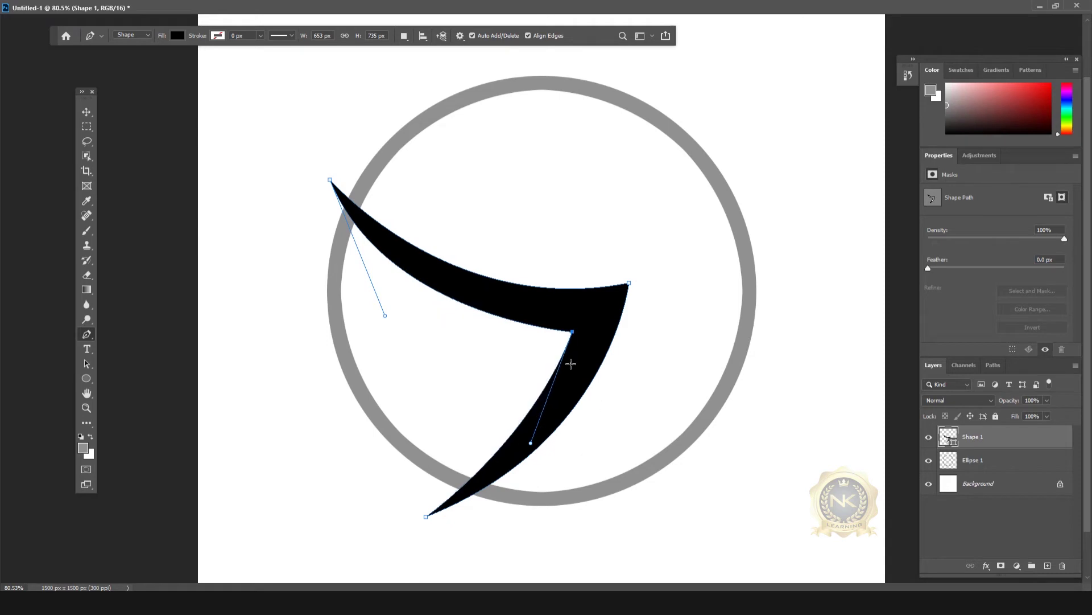
pyautogui.press('v')
pyautogui.moveTo(587, 317); pyautogui.dragTo(581, 321)
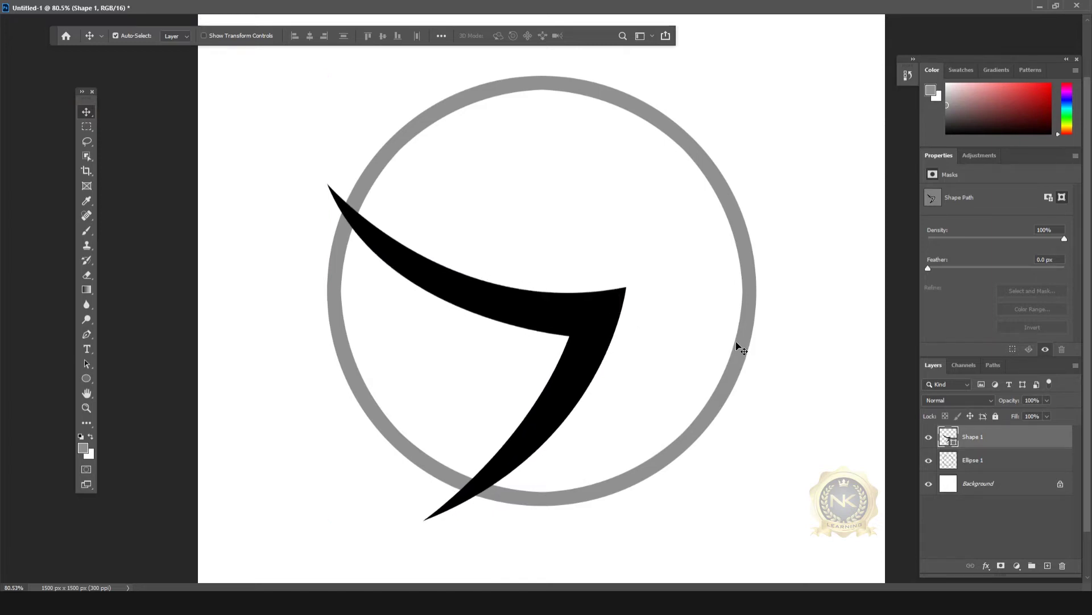
# Duplicate the boomerang shape down and left, rotate the copy about 9.76 degrees, and fit it inside the original's curve.
pyautogui.moveTo(586, 316); pyautogui.dragTo(499, 374)
pyautogui.press('ctrl')
pyautogui.hotkey('ctrl', 't')
pyautogui.moveTo(556, 202); pyautogui.dragTo(597, 228)
pyautogui.moveTo(500, 348)
pyautogui.mouseDown()
pyautogui.moveTo(512, 332)
pyautogui.moveTo(515, 387)
pyautogui.moveTo(511, 334)
pyautogui.mouseUp()
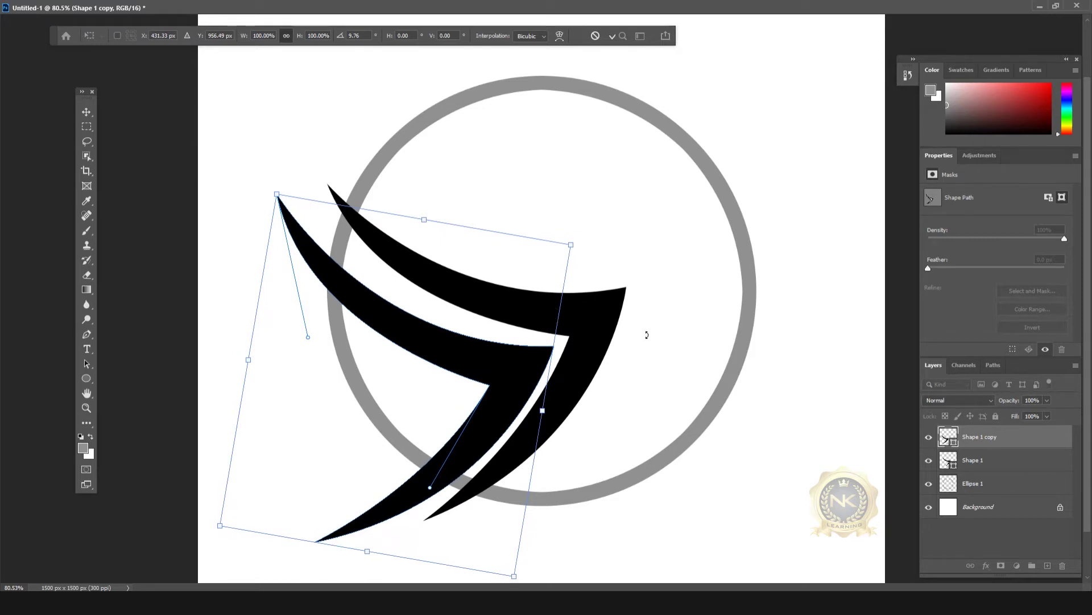
pyautogui.press('Return')
# Shift the copy slightly left and pull its pointed ends and inner corner inward, shrinking it to about 515 x 576 px.
pyautogui.click(87, 334)
pyautogui.click(369, 346)
pyautogui.press('v')
pyautogui.moveTo(520, 372); pyautogui.dragTo(495, 376)
pyautogui.press('p')
pyautogui.moveTo(268, 195); pyautogui.dragTo(305, 231)
pyautogui.moveTo(337, 375); pyautogui.dragTo(343, 370)
pyautogui.moveTo(481, 385)
pyautogui.mouseDown()
pyautogui.moveTo(446, 434)
pyautogui.moveTo(434, 480)
pyautogui.moveTo(494, 377)
pyautogui.mouseUp()
pyautogui.moveTo(304, 542); pyautogui.dragTo(410, 494)
pyautogui.moveTo(409, 494); pyautogui.dragTo(489, 471)
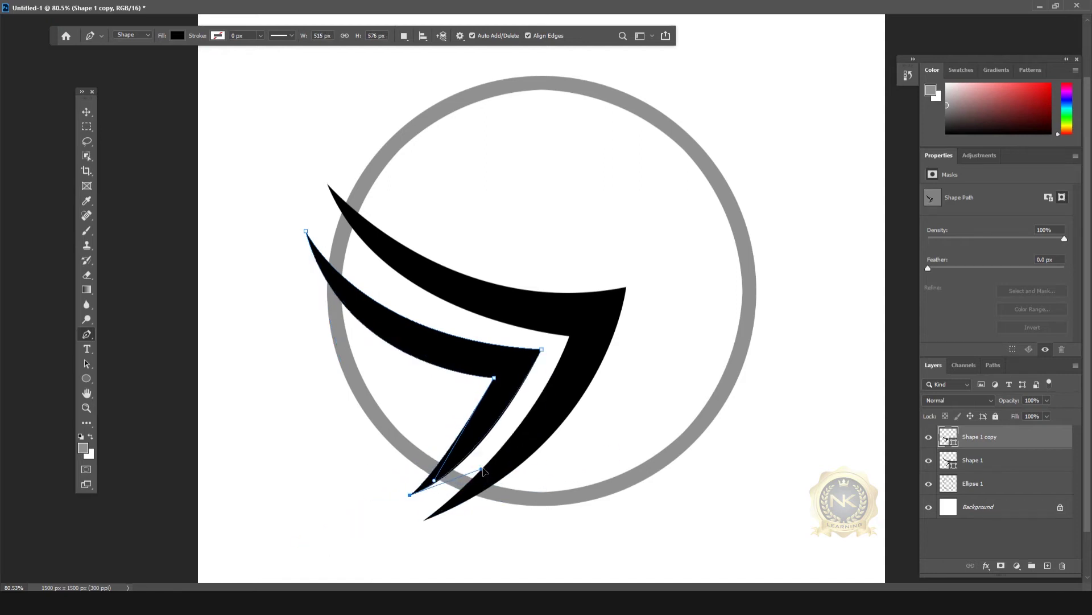
# Extend the copy's lower tip to make it about 596 px tall, and curve its lower arm to taper beside the original.
pyautogui.moveTo(409, 495); pyautogui.dragTo(415, 502)
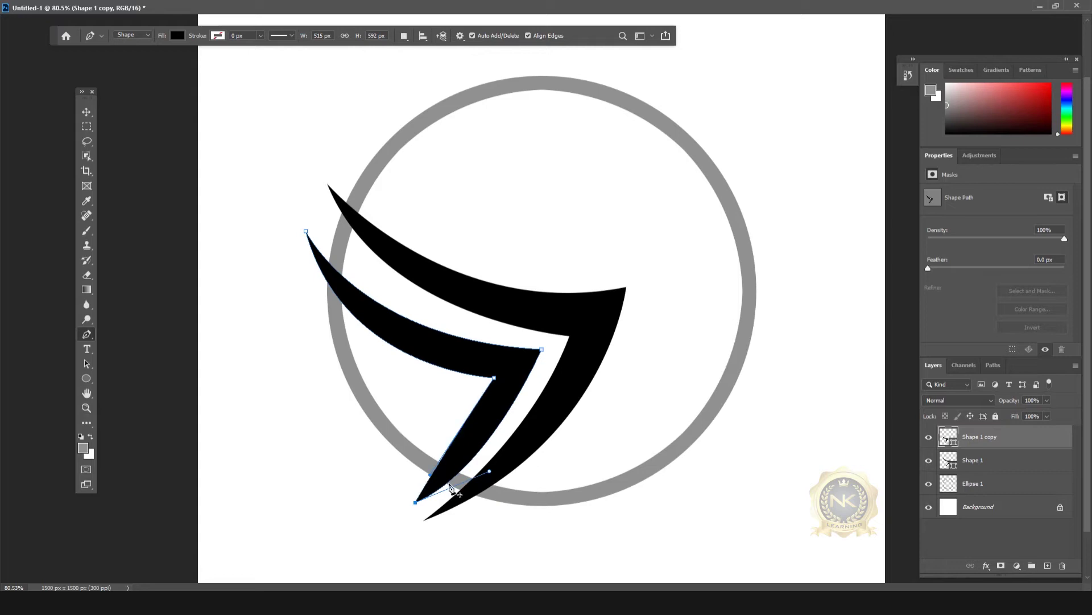
pyautogui.moveTo(415, 502); pyautogui.dragTo(410, 503)
pyautogui.click(431, 478)
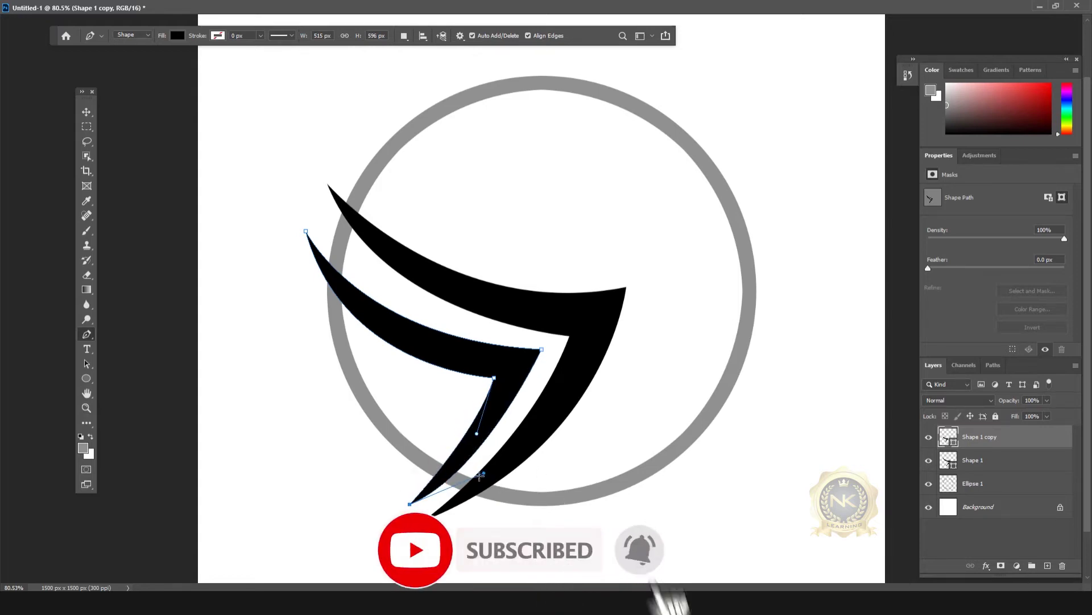
pyautogui.moveTo(484, 473); pyautogui.dragTo(484, 478)
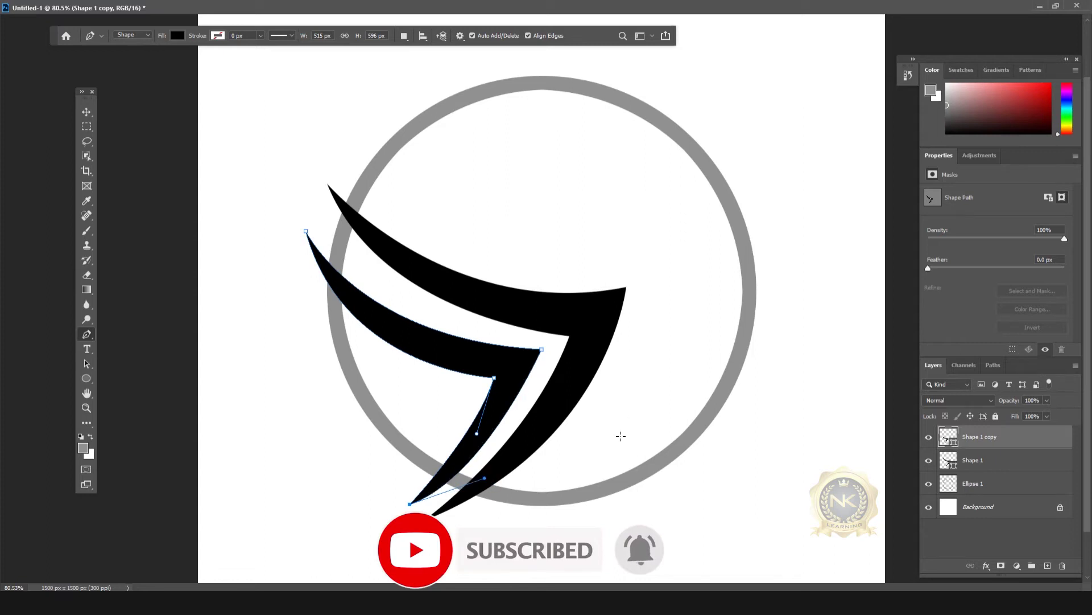
# Move the copy's upper tip up and right to make it about 481 x 642 px, and reshape the upper arm's curves.
pyautogui.moveTo(305, 231); pyautogui.dragTo(317, 220)
pyautogui.moveTo(360, 340)
pyautogui.mouseDown()
pyautogui.moveTo(362, 322)
pyautogui.moveTo(354, 356)
pyautogui.mouseUp()
pyautogui.moveTo(317, 221); pyautogui.dragTo(321, 210)
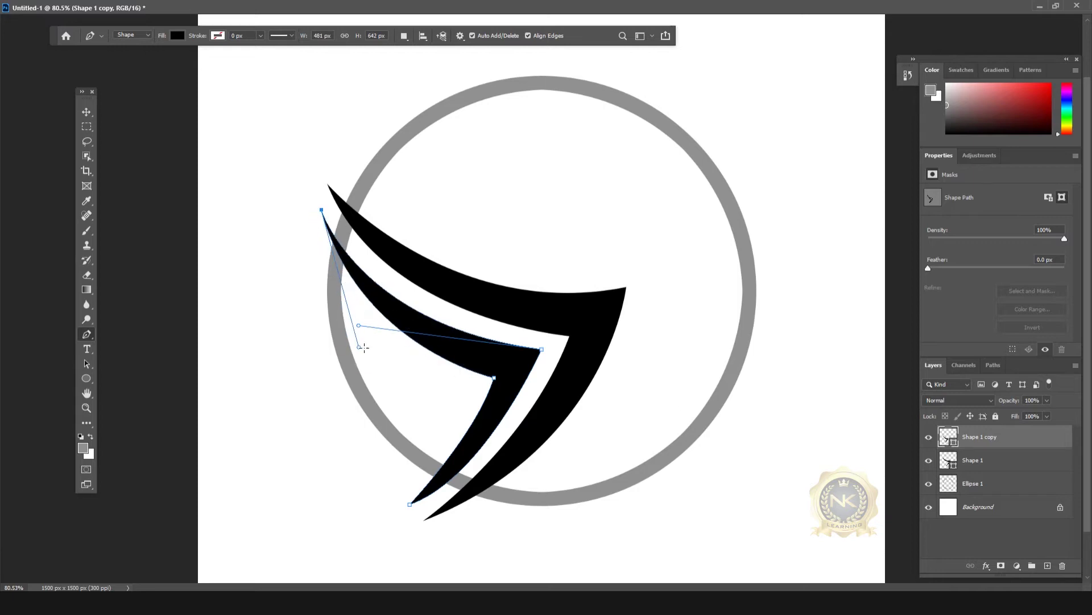
pyautogui.moveTo(358, 325); pyautogui.dragTo(405, 353)
pyautogui.moveTo(493, 378); pyautogui.dragTo(474, 435)
pyautogui.moveTo(358, 346); pyautogui.dragTo(339, 335)
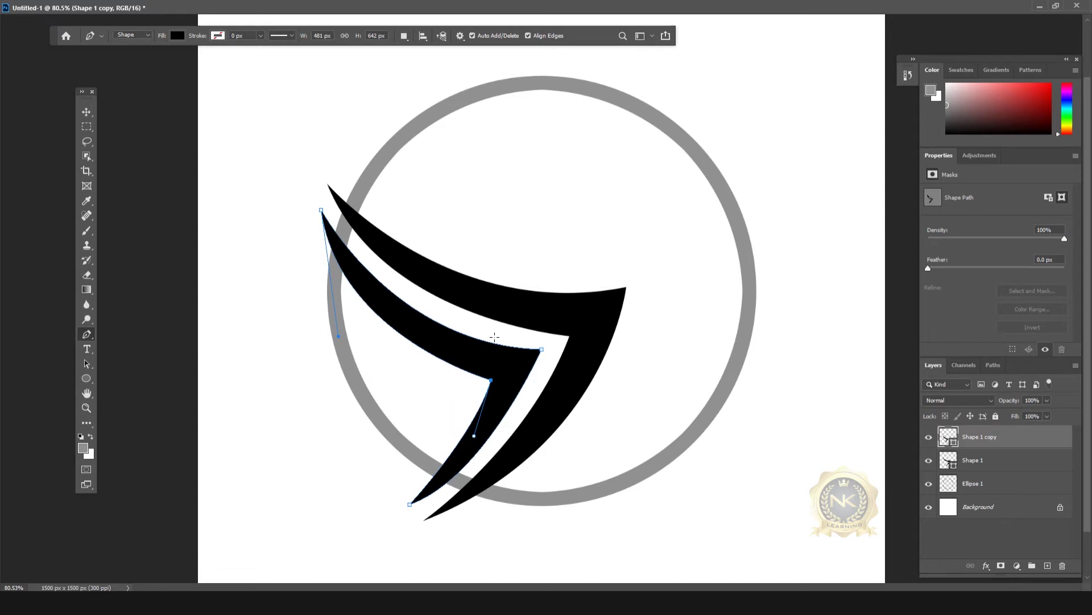
# Shorten the copy's lower tip to make it about 630 px tall, and fine-tune its outer corner and upper edge curve.
pyautogui.moveTo(411, 509); pyautogui.dragTo(494, 472)
pyautogui.click(542, 348)
pyautogui.moveTo(542, 349); pyautogui.dragTo(539, 352)
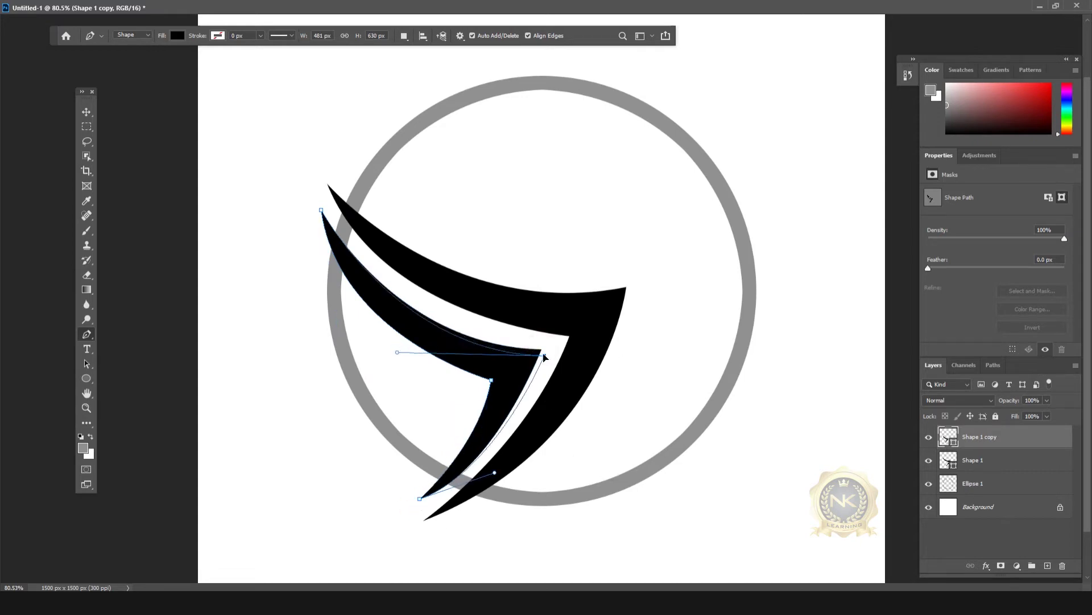
pyautogui.moveTo(394, 346); pyautogui.dragTo(371, 331)
pyautogui.click(86, 111)
pyautogui.press('p')
pyautogui.press('v')
# Flatten Shape 1's upper edge near the outer corner, try moving that corner down, and undo the corner move.
pyautogui.click(973, 460)
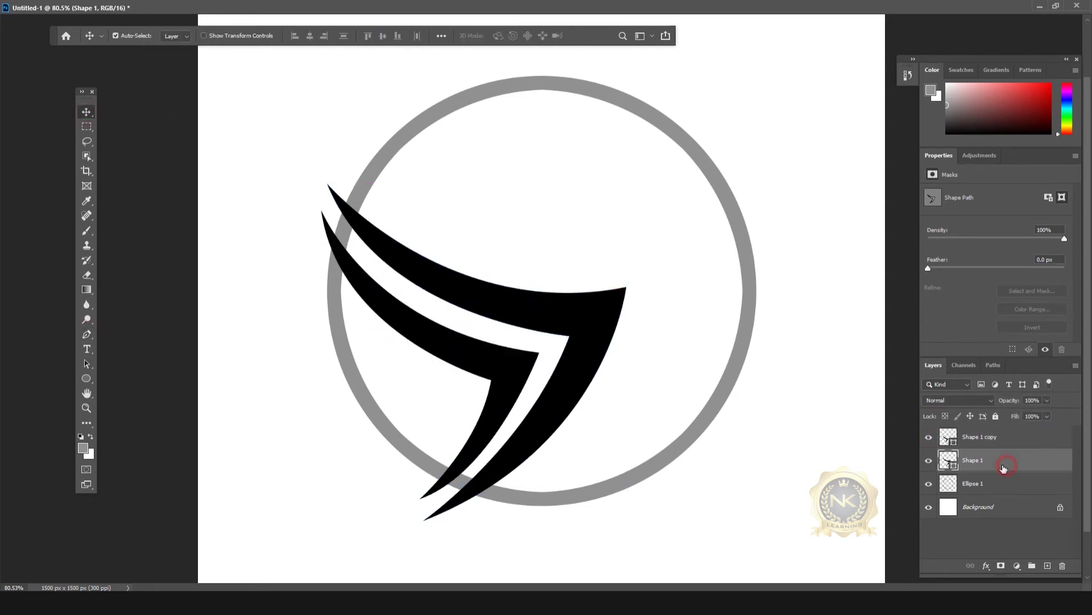
pyautogui.press('p')
pyautogui.moveTo(628, 287); pyautogui.dragTo(433, 310)
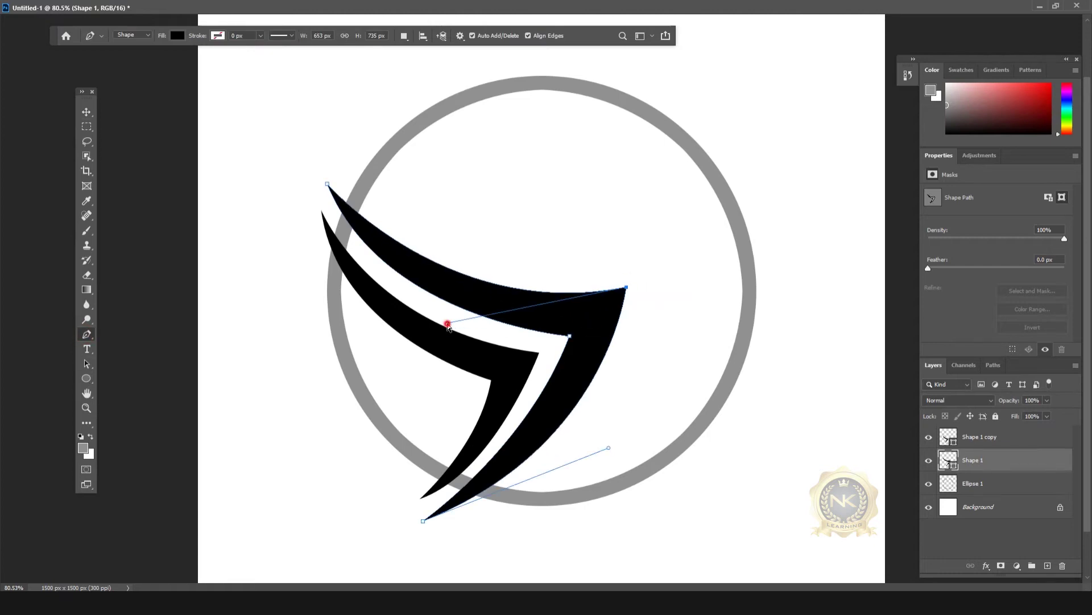
pyautogui.moveTo(623, 296); pyautogui.dragTo(703, 272)
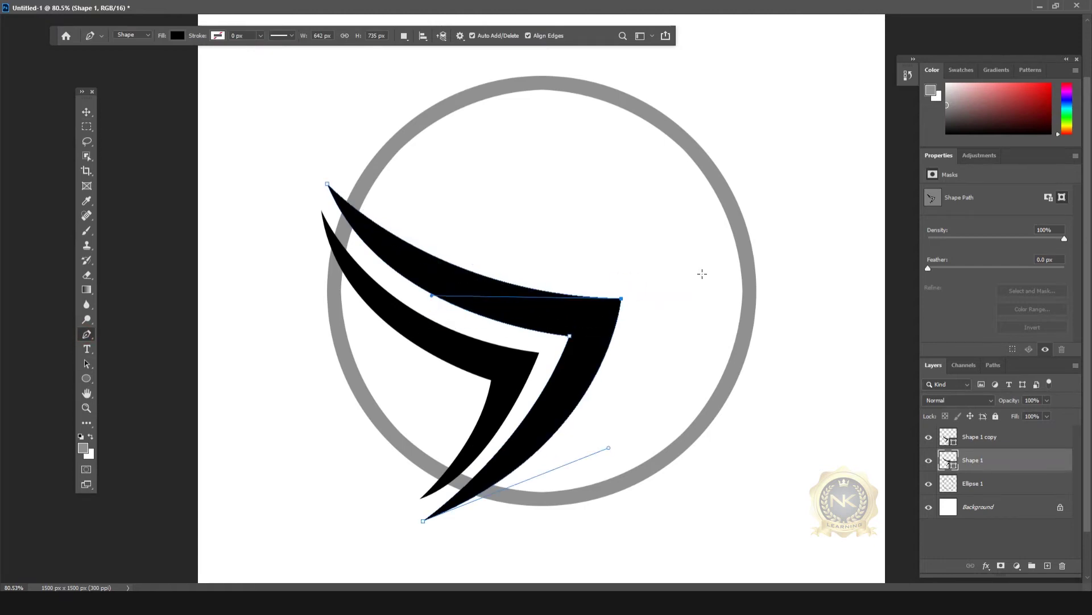
pyautogui.hotkey('ctrl', 'z')
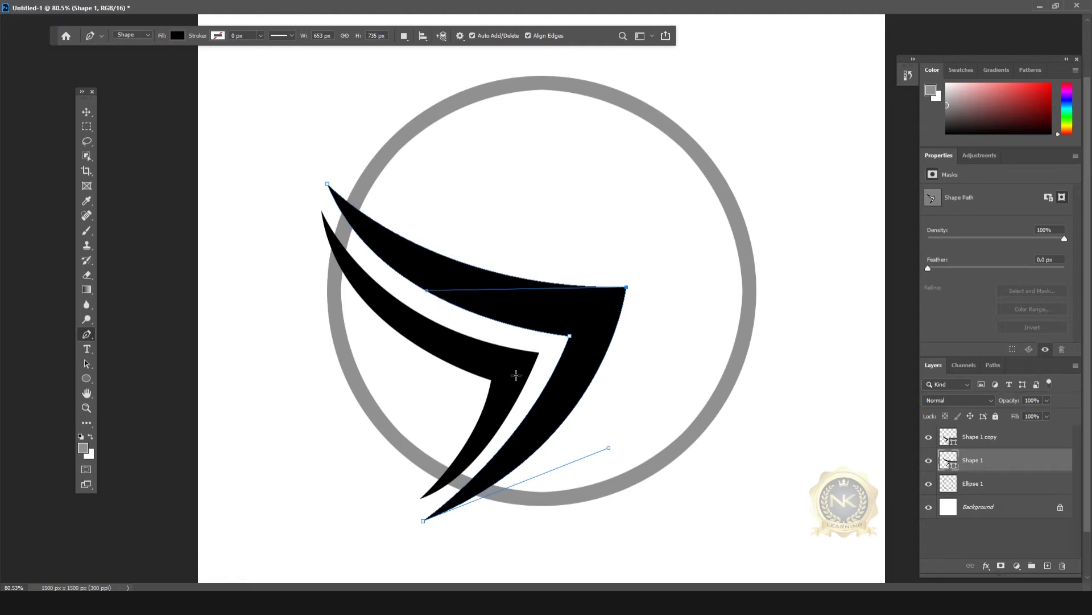
# Nudge Shape 1 copy slightly left, and lower Shape 1's outer corner a little while adjusting its lower arm curve.
pyautogui.press('v')
pyautogui.moveTo(516, 375); pyautogui.dragTo(508, 373)
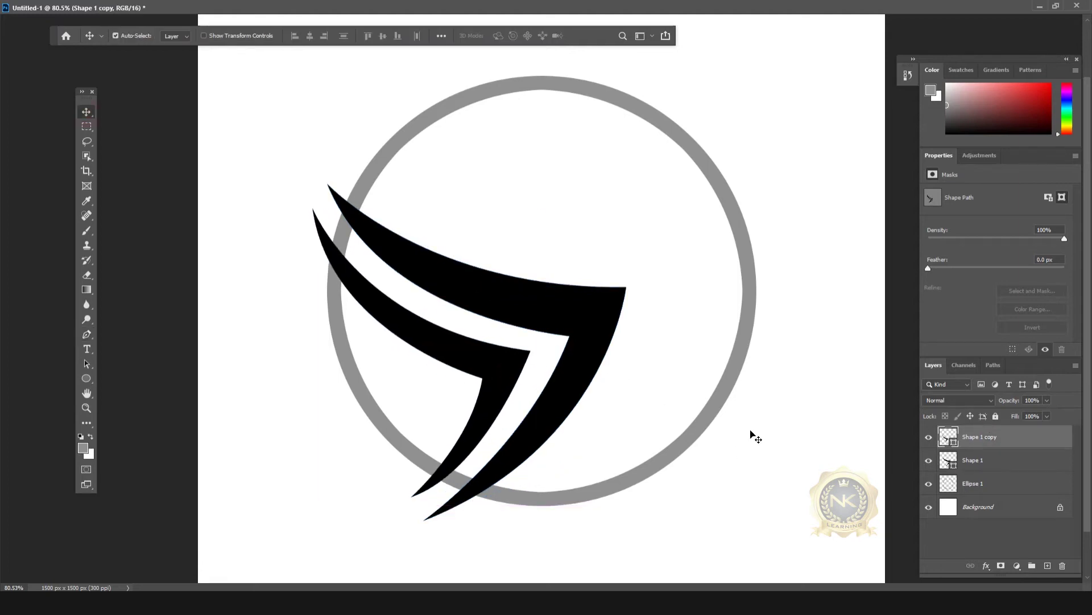
pyautogui.click(604, 316)
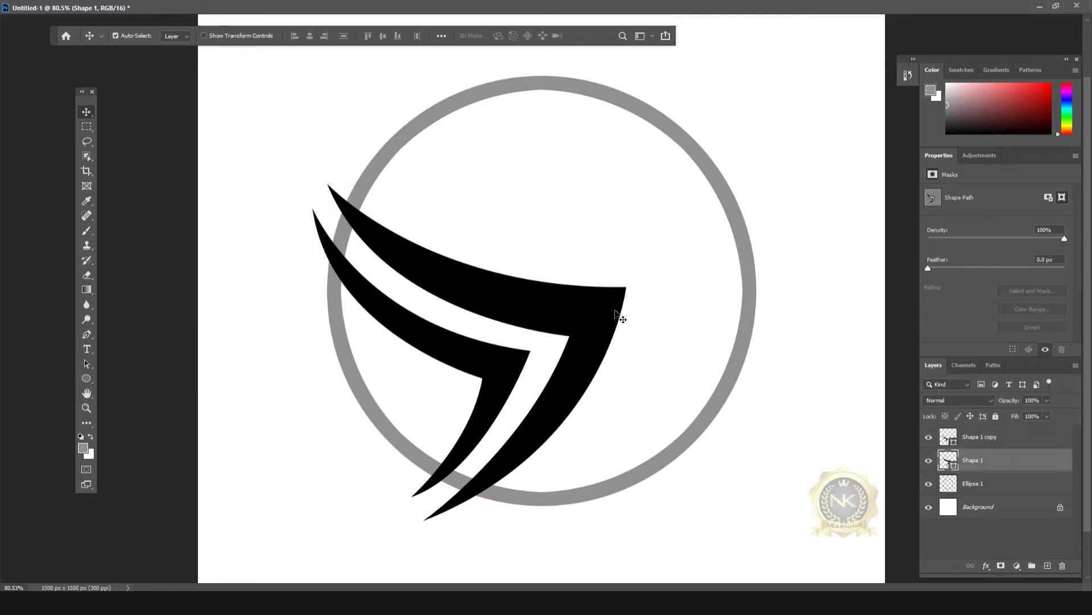
pyautogui.press('p')
pyautogui.moveTo(631, 289); pyautogui.dragTo(628, 295)
pyautogui.moveTo(610, 448)
pyautogui.mouseDown()
pyautogui.moveTo(595, 462)
pyautogui.moveTo(606, 454)
pyautogui.mouseUp()
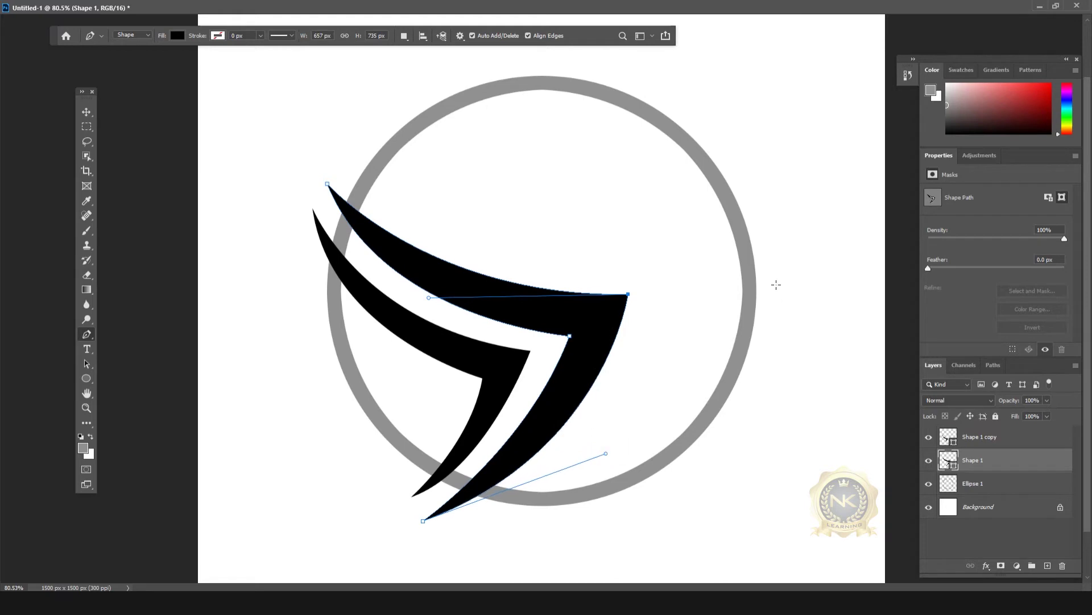
# Fill Shape 1 copy with the ring's gray (909090) sampled from the canvas.
pyautogui.click(999, 440)
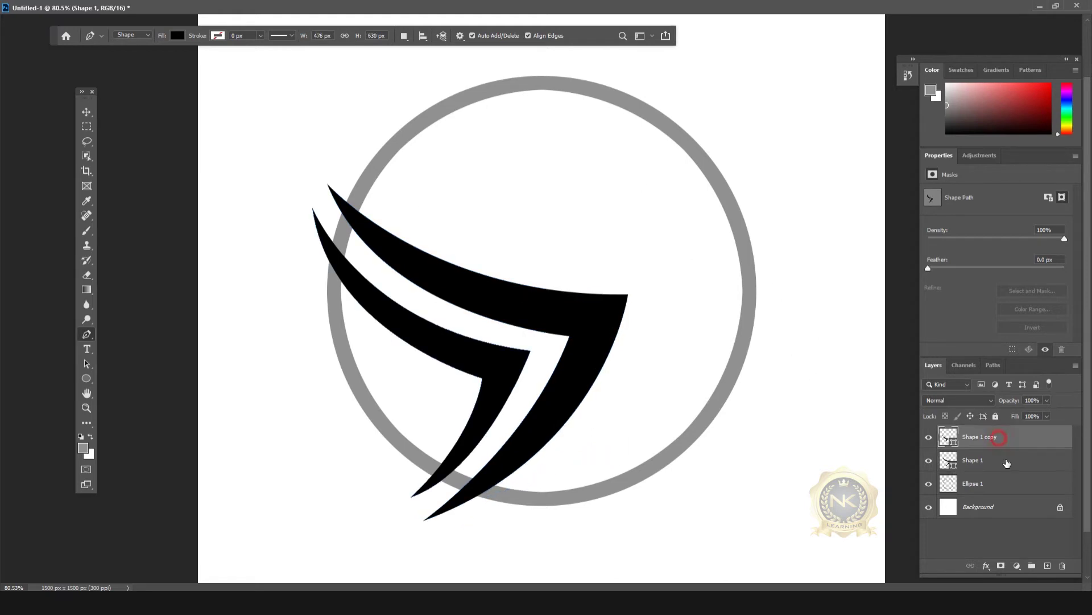
pyautogui.click(971, 482)
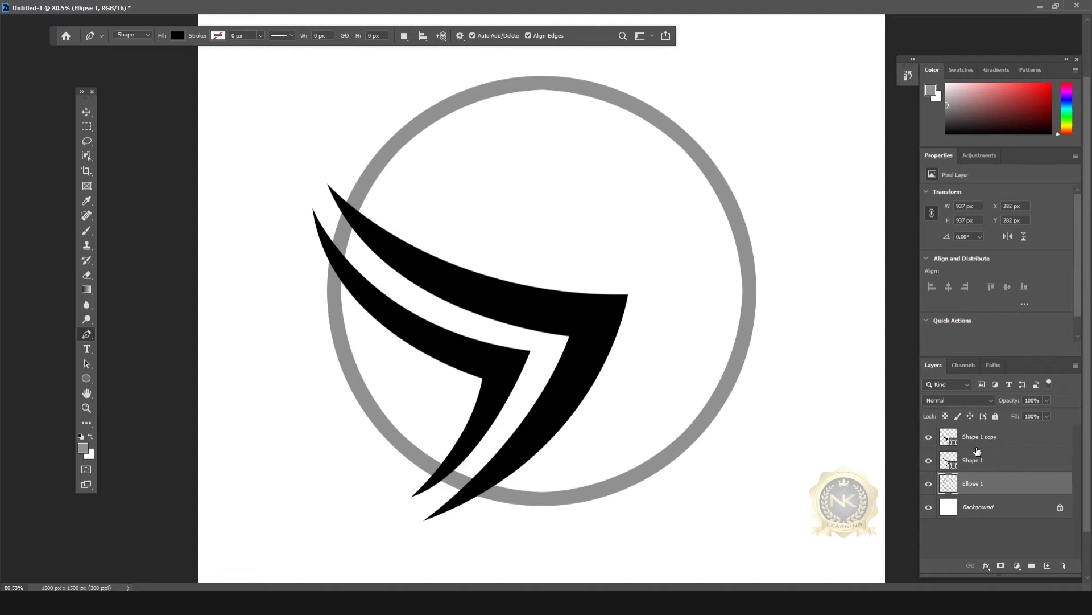
pyautogui.doubleClick(947, 437)
pyautogui.click(440, 113)
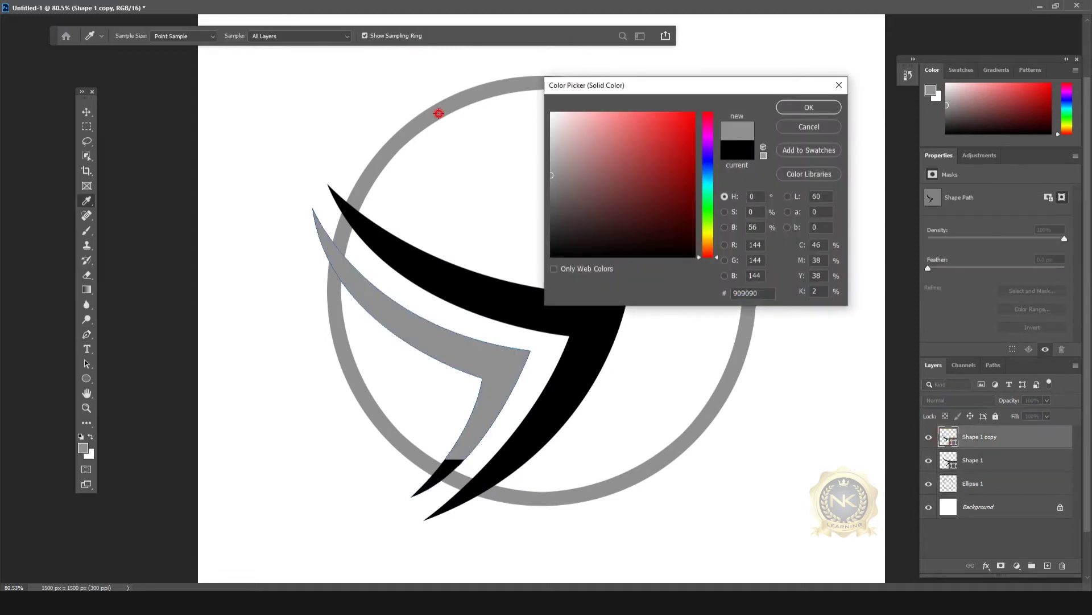
pyautogui.click(783, 112)
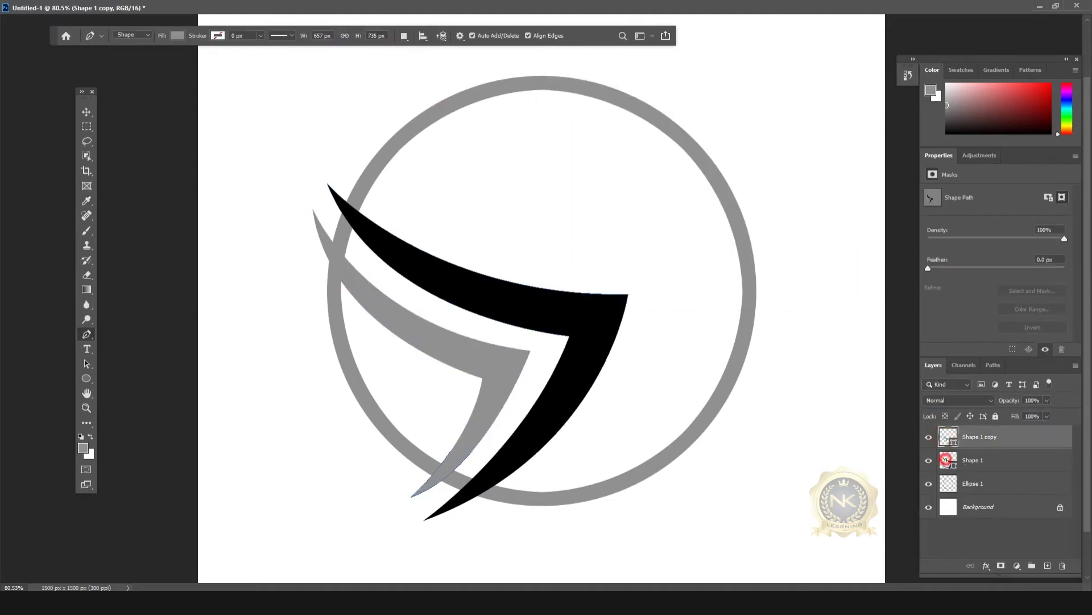
# Recolor Shape 1 with the gray sampled from the ring.
pyautogui.doubleClick(947, 460)
pyautogui.click(479, 93)
pyautogui.click(806, 108)
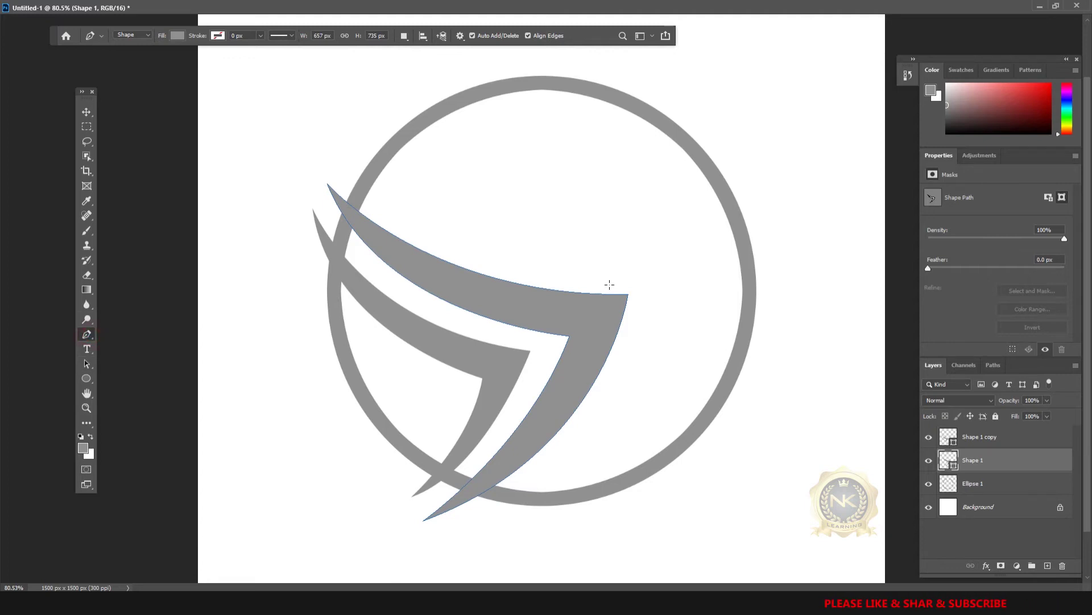
# Start a new Pen tool shape above Shape 1's outer corner, with a curved lower edge and an arched upper edge ending in a point.
pyautogui.click(1018, 484)
pyautogui.click(979, 437)
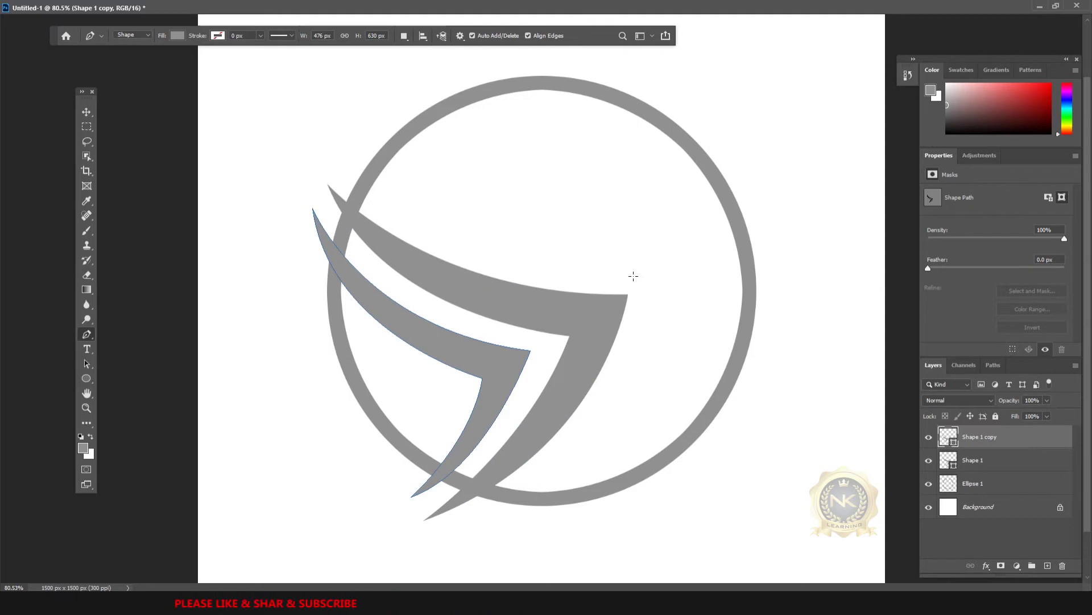
pyautogui.click(634, 276)
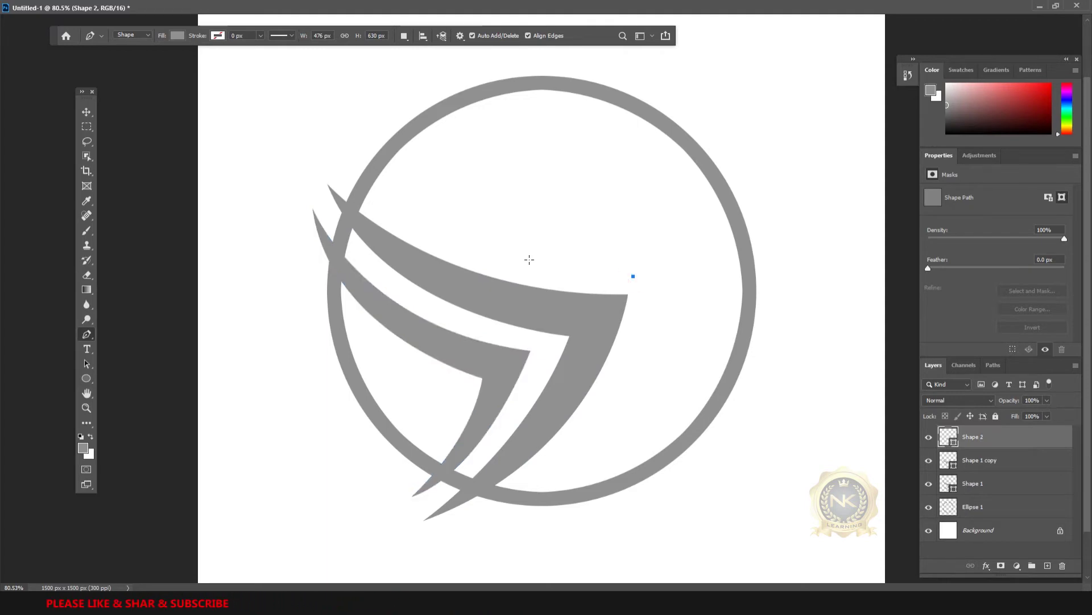
pyautogui.moveTo(506, 259); pyautogui.dragTo(460, 227)
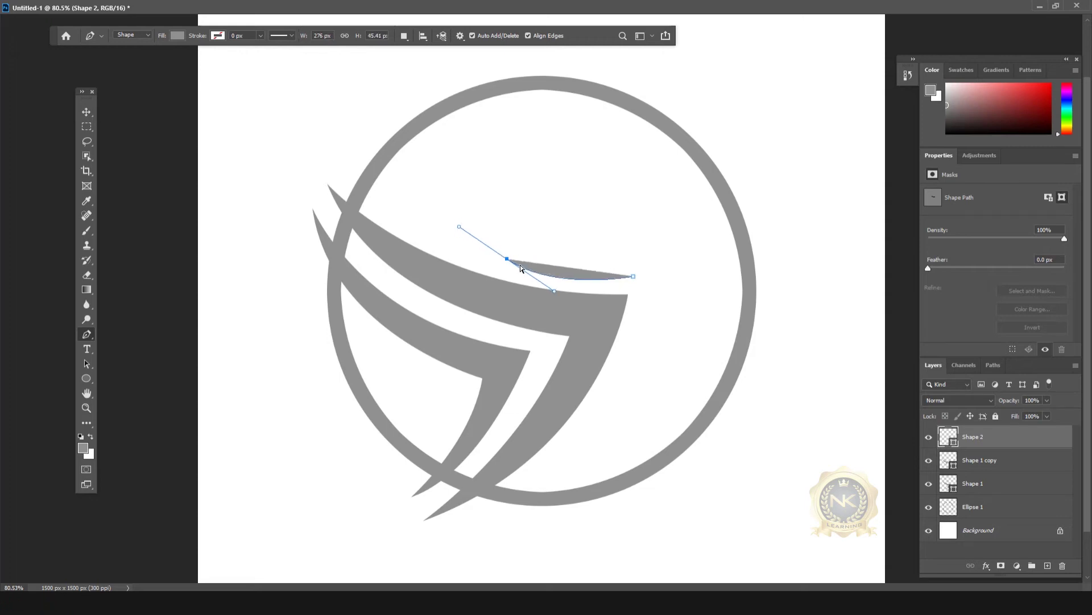
pyautogui.keyDown('alt'); pyautogui.click(508, 259); pyautogui.keyUp('alt')
pyautogui.moveTo(671, 235); pyautogui.dragTo(774, 289)
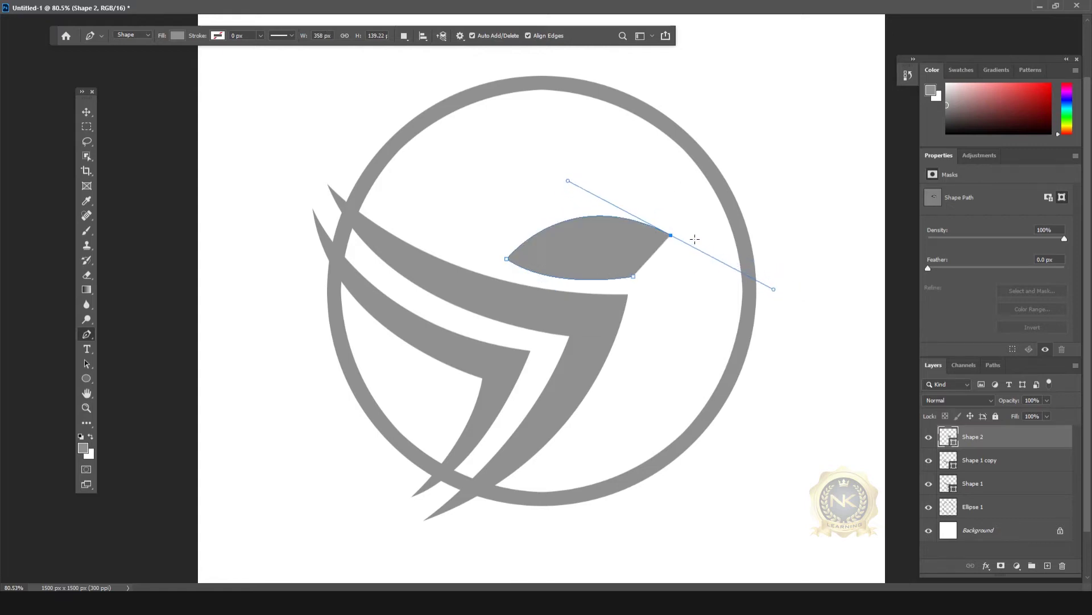
# Lower the new shape's pointed tip slightly, raise its upper arch, and close the path with a concave curve like a beak's underside.
pyautogui.moveTo(670, 236); pyautogui.dragTo(677, 245)
pyautogui.moveTo(575, 189); pyautogui.dragTo(560, 185)
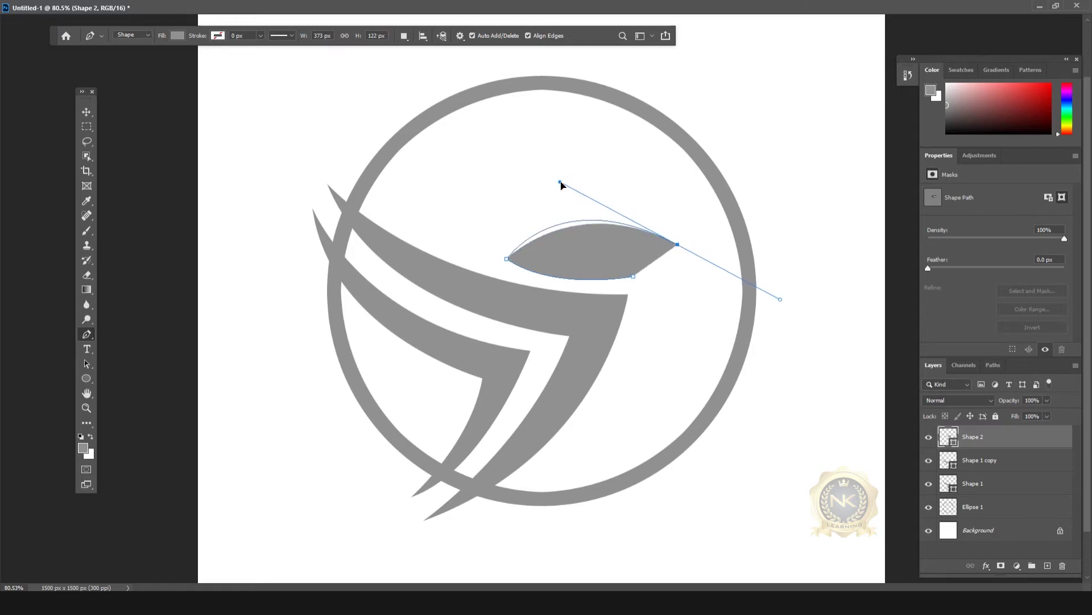
pyautogui.keyDown('alt'); pyautogui.click(677, 244); pyautogui.keyUp('alt')
pyautogui.moveTo(634, 277); pyautogui.dragTo(636, 317)
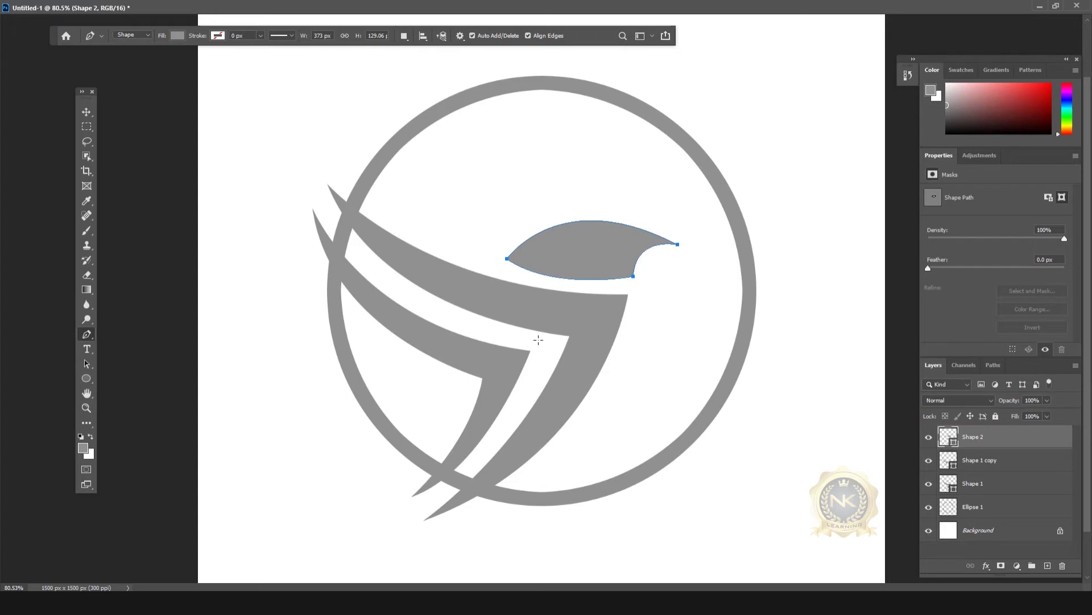
# Nudge the beaked Shape 2 slightly upward to widen its gap above Shape 1.
pyautogui.click(86, 112)
pyautogui.press('Up')
pyautogui.press('Up')
pyautogui.press('Up')
pyautogui.press('Up')
pyautogui.press('Up')
pyautogui.press('Up')
pyautogui.press('Up')
pyautogui.press('Up')
pyautogui.press('Up')
pyautogui.press('Up')
pyautogui.press('Up')
pyautogui.press('Up')
pyautogui.press('Up')
pyautogui.press('Up')
pyautogui.press('Up')
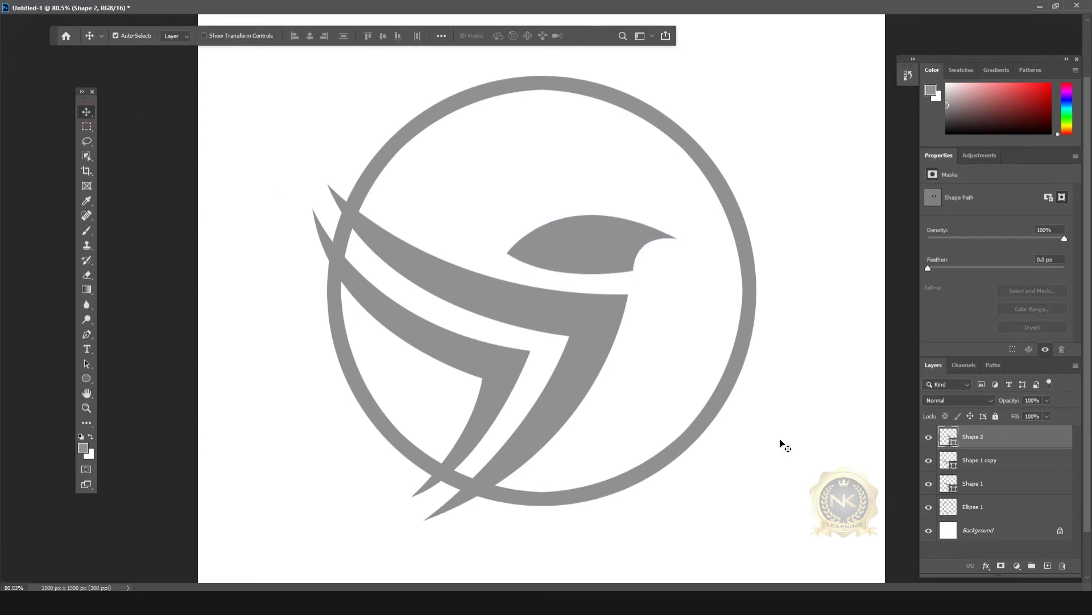
# Raise Shape 2 a little more and adjust the curve of its lower edge near the back point.
pyautogui.press('p')
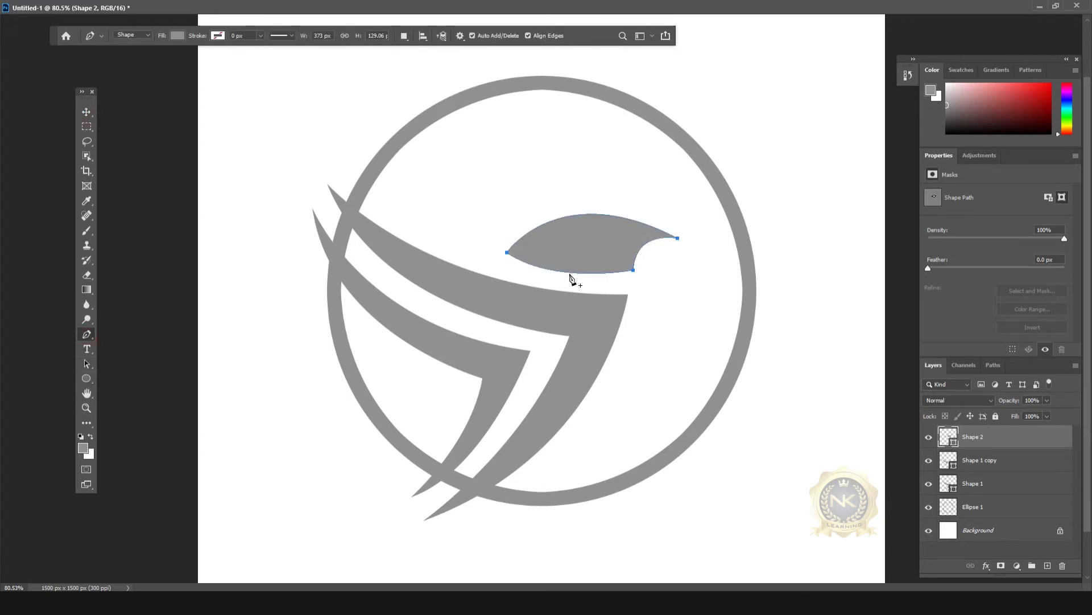
pyautogui.click(571, 272)
pyautogui.moveTo(535, 274); pyautogui.dragTo(554, 284)
pyautogui.moveTo(507, 252); pyautogui.dragTo(507, 247)
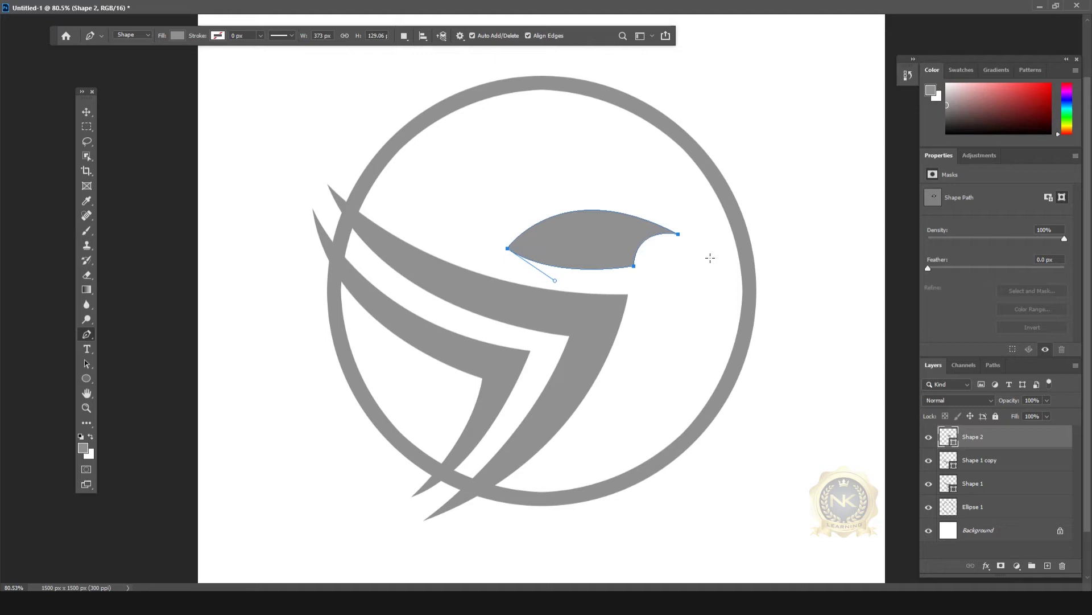
pyautogui.press('Up')
pyautogui.press('Up')
pyautogui.moveTo(554, 280); pyautogui.dragTo(559, 287)
pyautogui.click(87, 112)
# Pull Shape 2's back point slightly outward and raise the arch of its upper edge for a fuller head.
pyautogui.scroll(8, 642, 254)
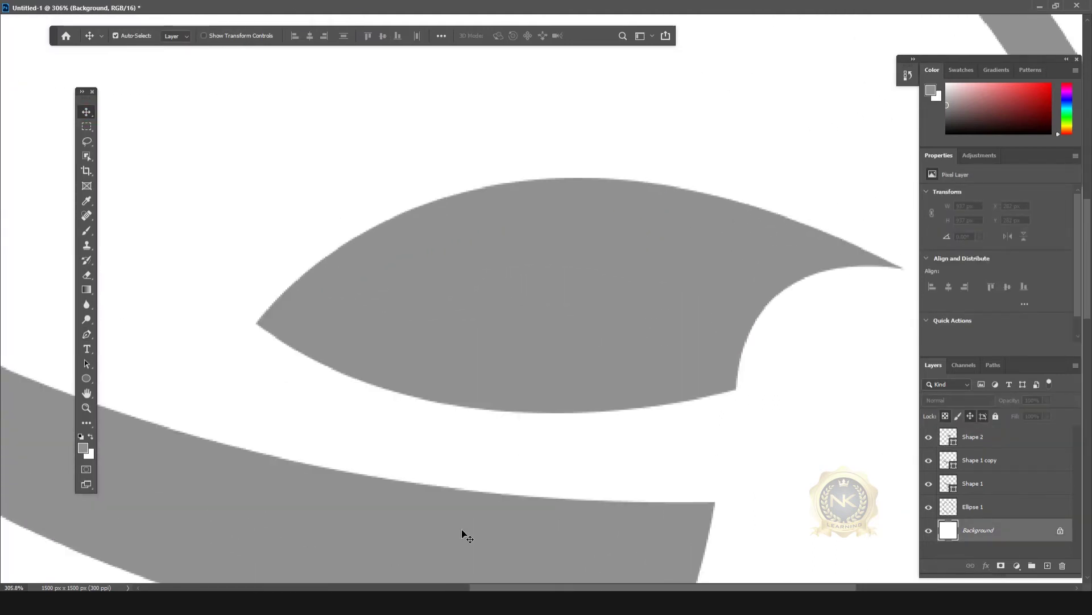
pyautogui.scroll(-8, 661, 261)
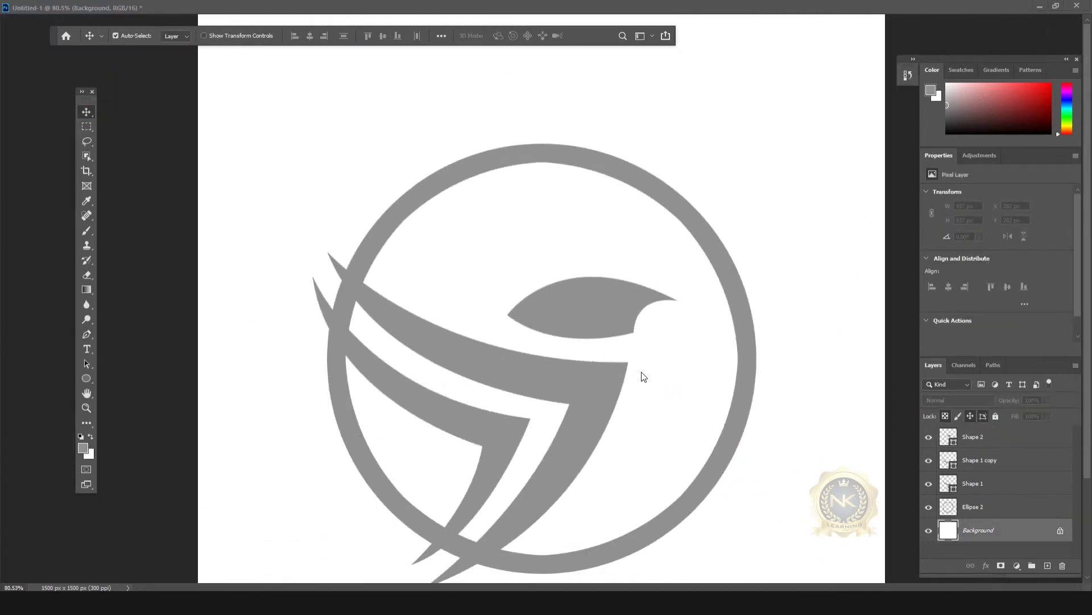
pyautogui.scroll(-1, 644, 377)
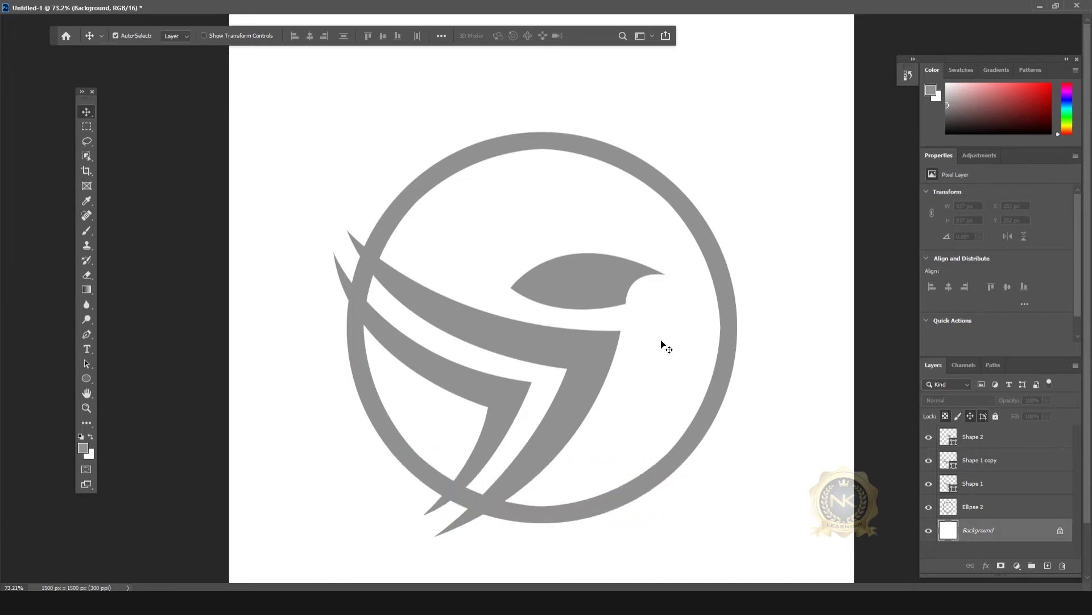
pyautogui.click(601, 287)
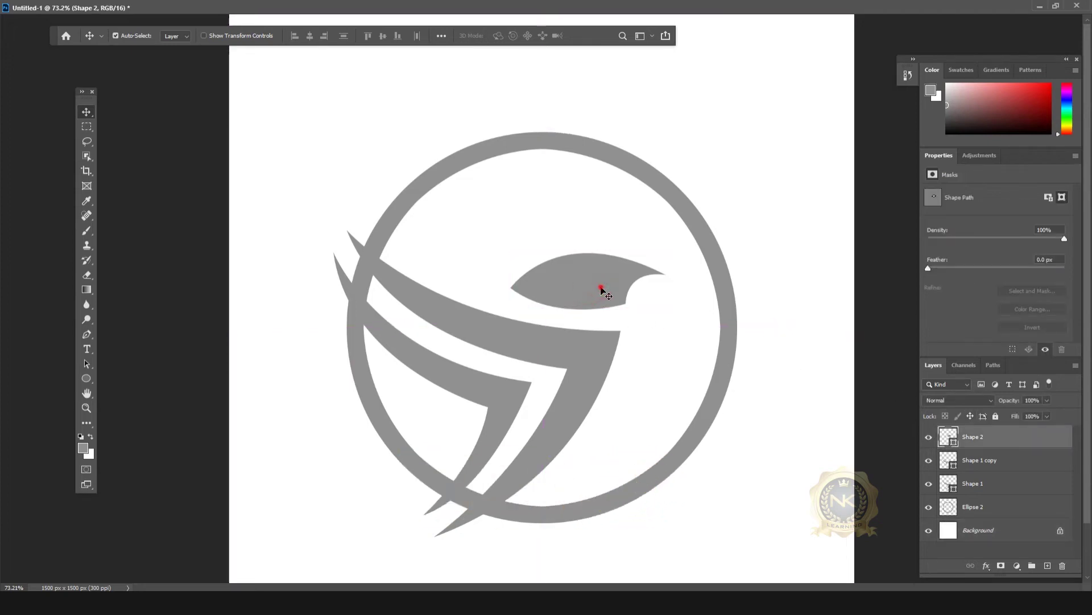
pyautogui.click(87, 334)
pyautogui.keyDown('ctrl'); pyautogui.click(510, 290); pyautogui.keyUp('ctrl')
pyautogui.moveTo(507, 291); pyautogui.dragTo(503, 289)
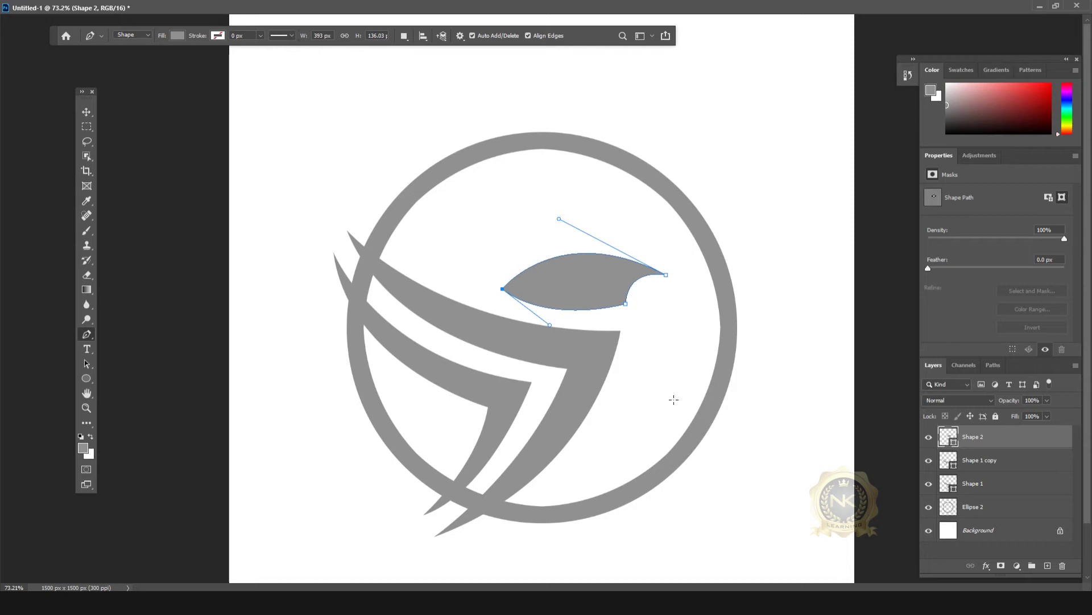
pyautogui.moveTo(559, 218); pyautogui.dragTo(548, 204)
# Load the outline of Shape 1 as a selection.
pyautogui.click(991, 510)
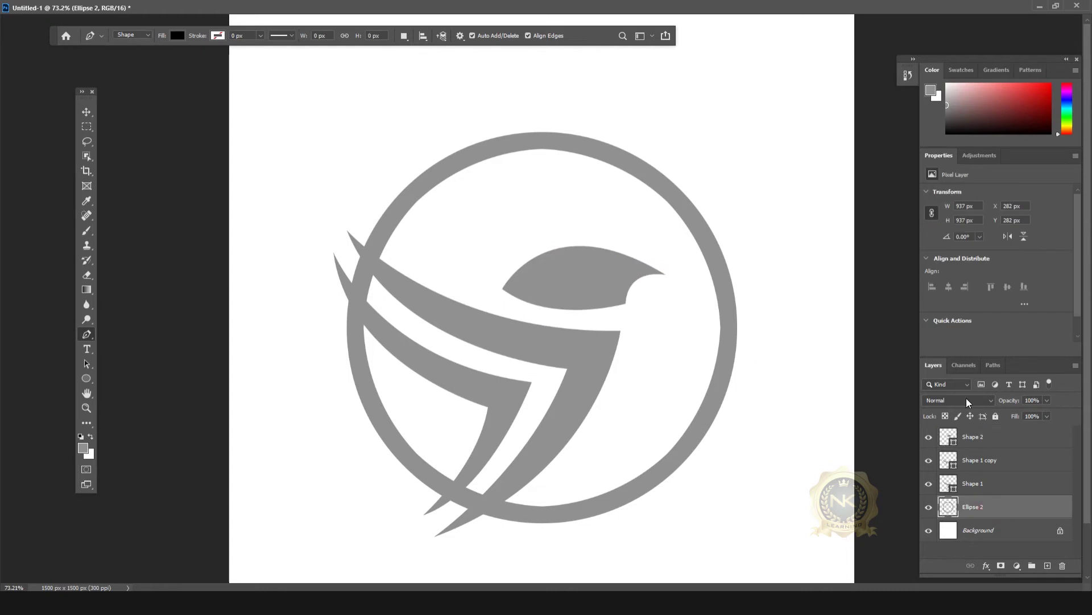
pyautogui.click(991, 485)
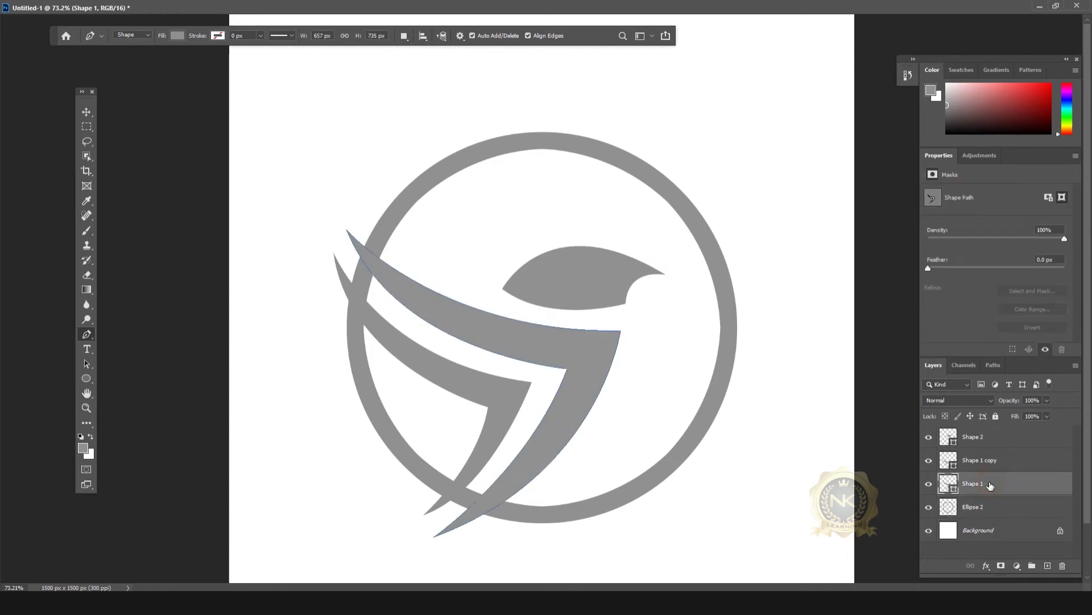
pyautogui.doubleClick(930, 485)
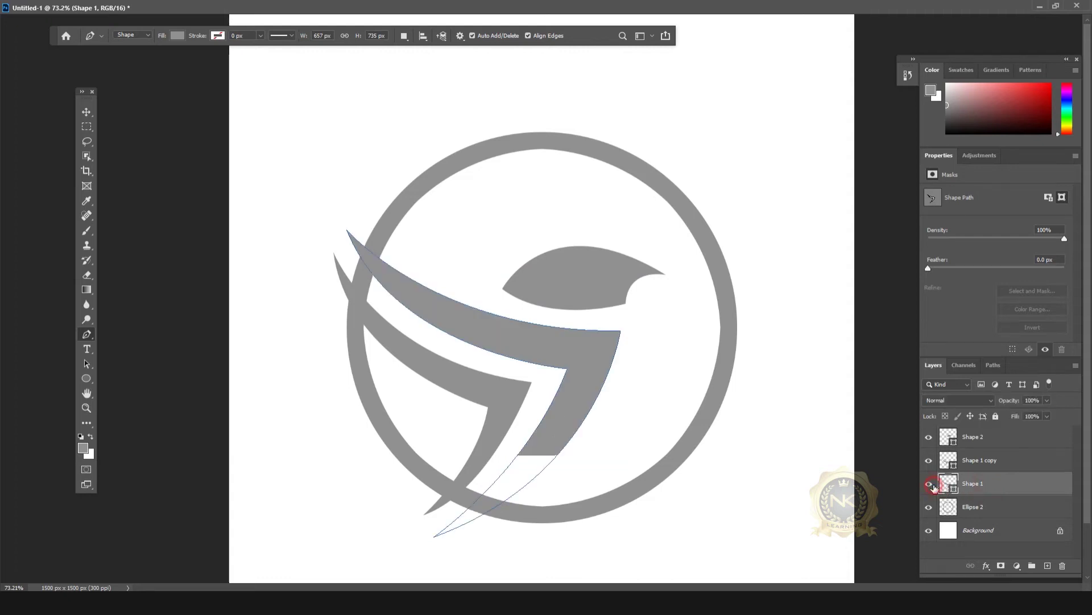
pyautogui.click(929, 484)
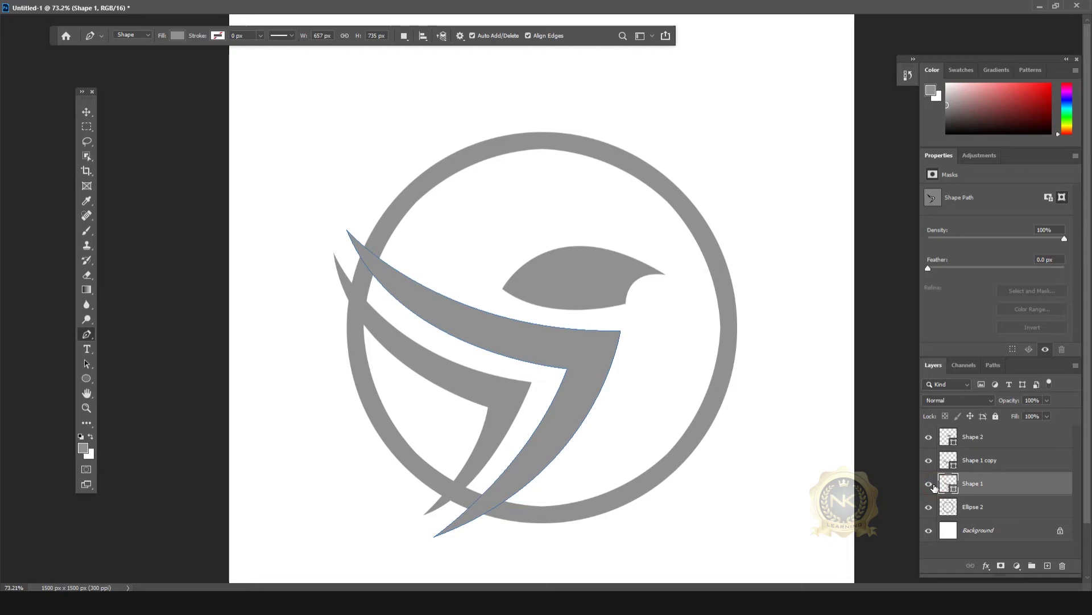
pyautogui.keyDown('ctrl'); pyautogui.click(946, 485); pyautogui.keyUp('ctrl')
# Restore the document to a floating window and enlarge it until the whole canvas fits at 55% zoom.
pyautogui.click(1055, 6)
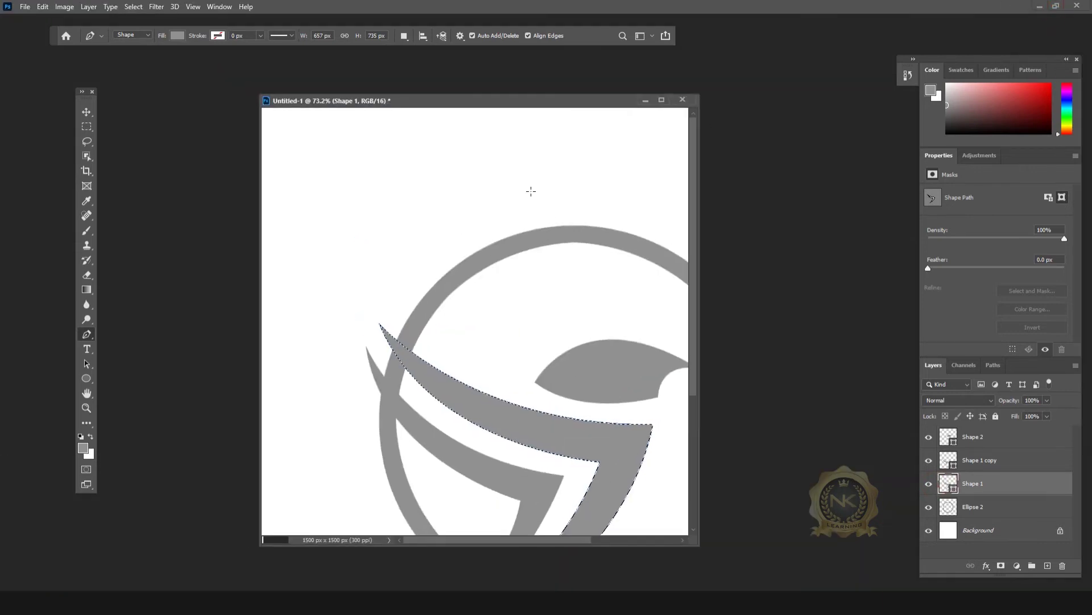
pyautogui.hotkey('ctrl', '0')
pyautogui.scroll(1, 551, 273)
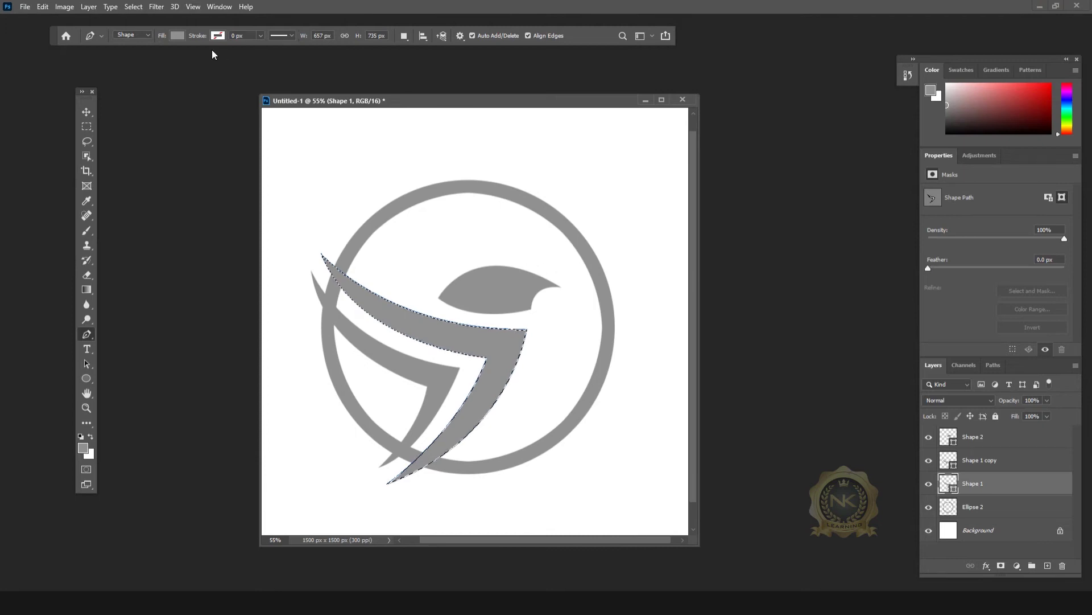
pyautogui.click(156, 7)
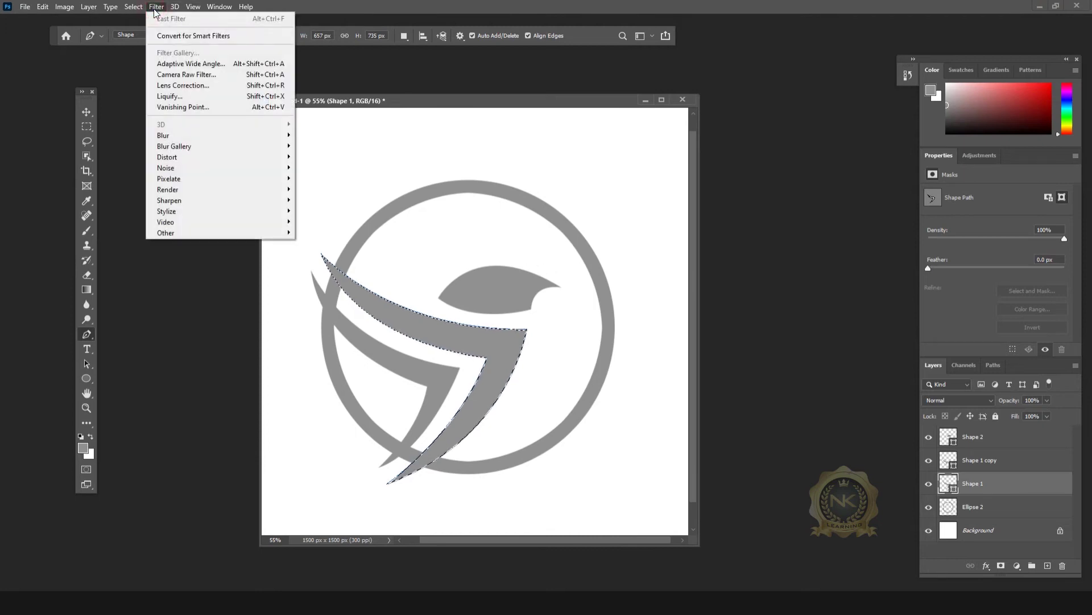
pyautogui.click(156, 7)
pyautogui.moveTo(260, 94); pyautogui.dragTo(204, 57)
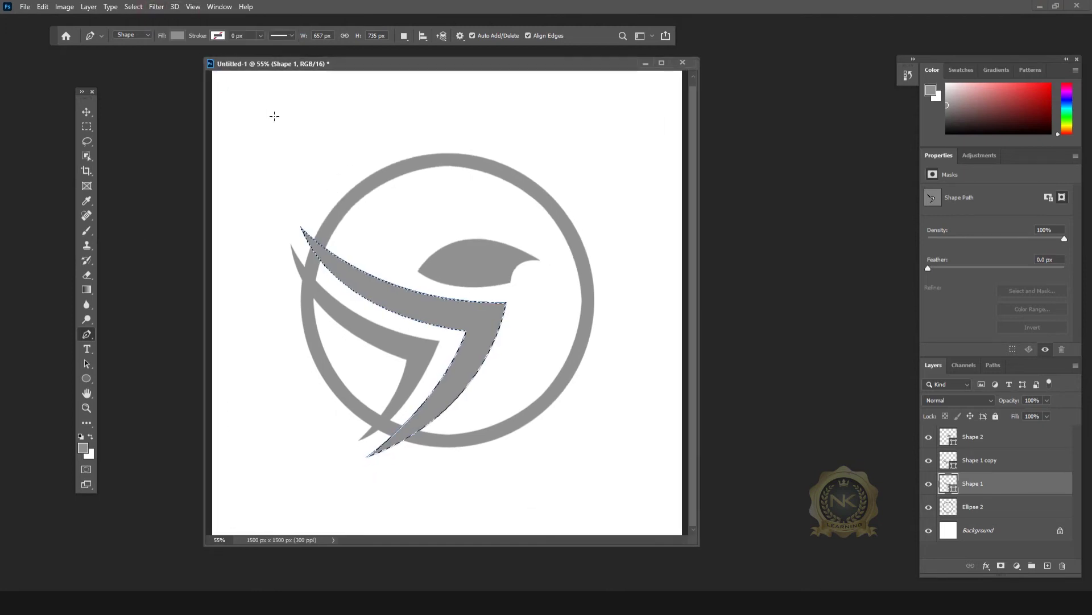
pyautogui.moveTo(709, 551); pyautogui.dragTo(767, 586)
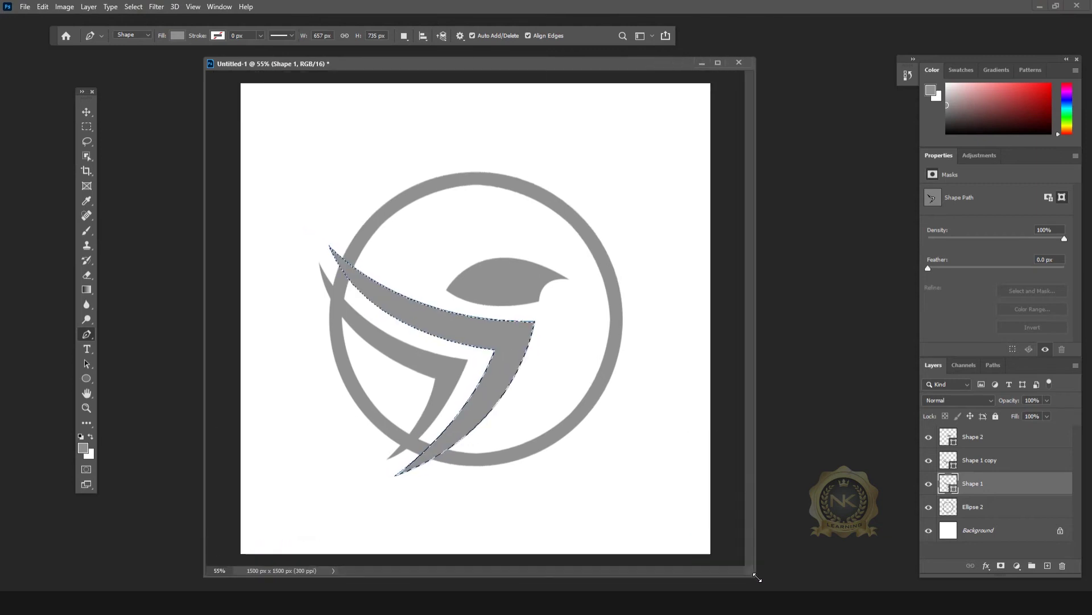
# Expand the Shape 1 selection by about 20 px on every side.
pyautogui.click(155, 7)
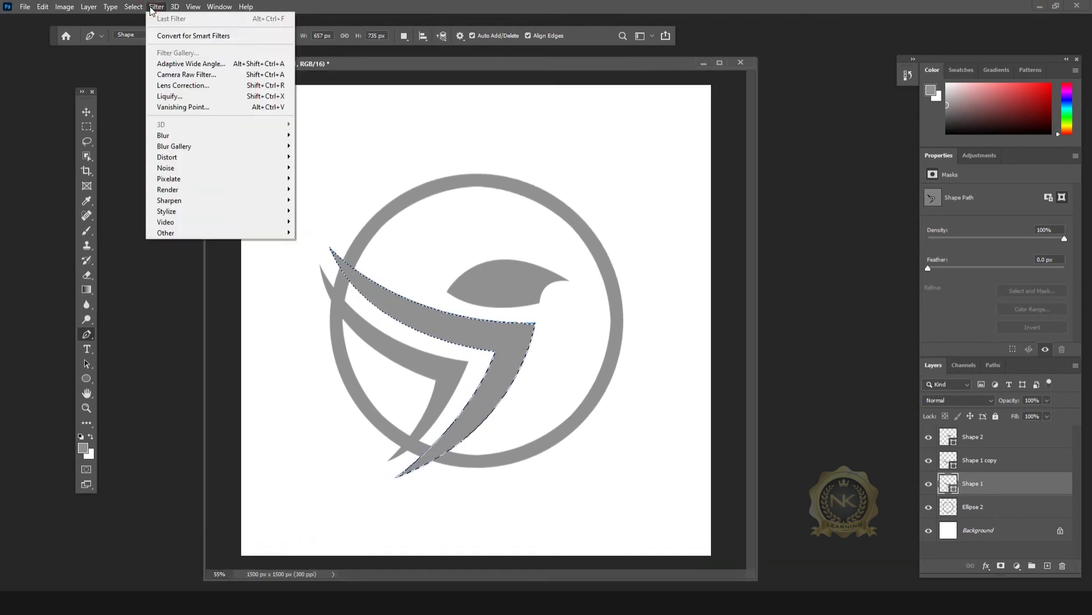
pyautogui.moveTo(133, 7)
pyautogui.moveTo(176, 171)
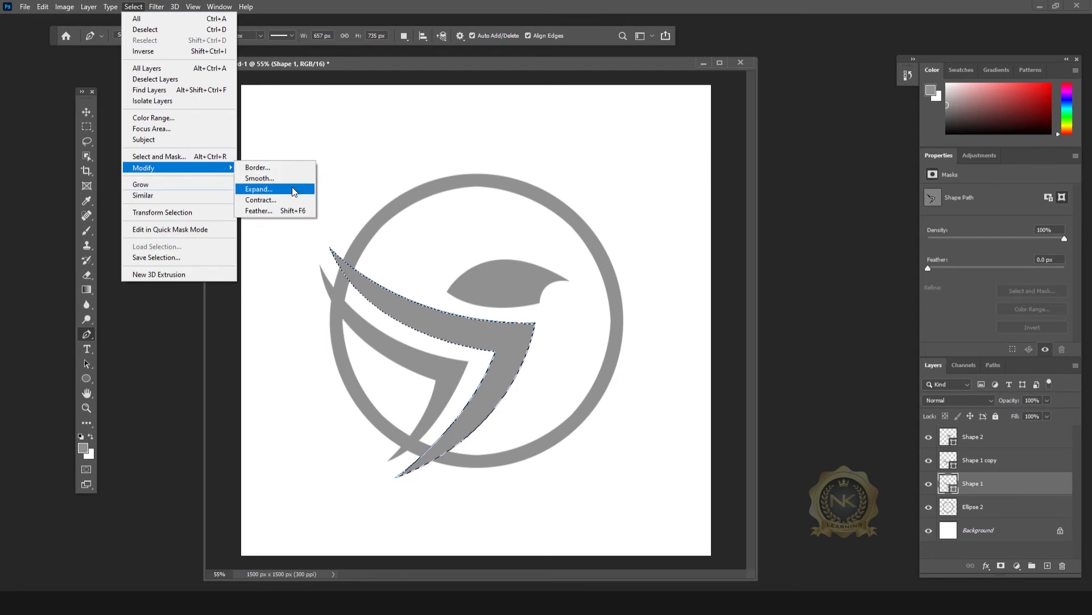
pyautogui.click(259, 189)
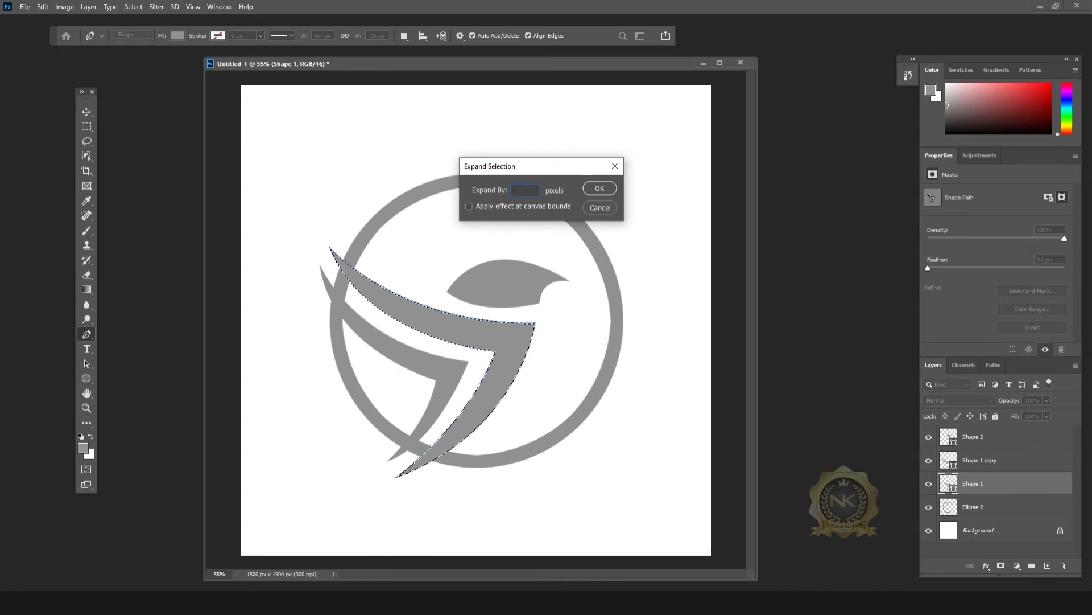
pyautogui.press('Return')
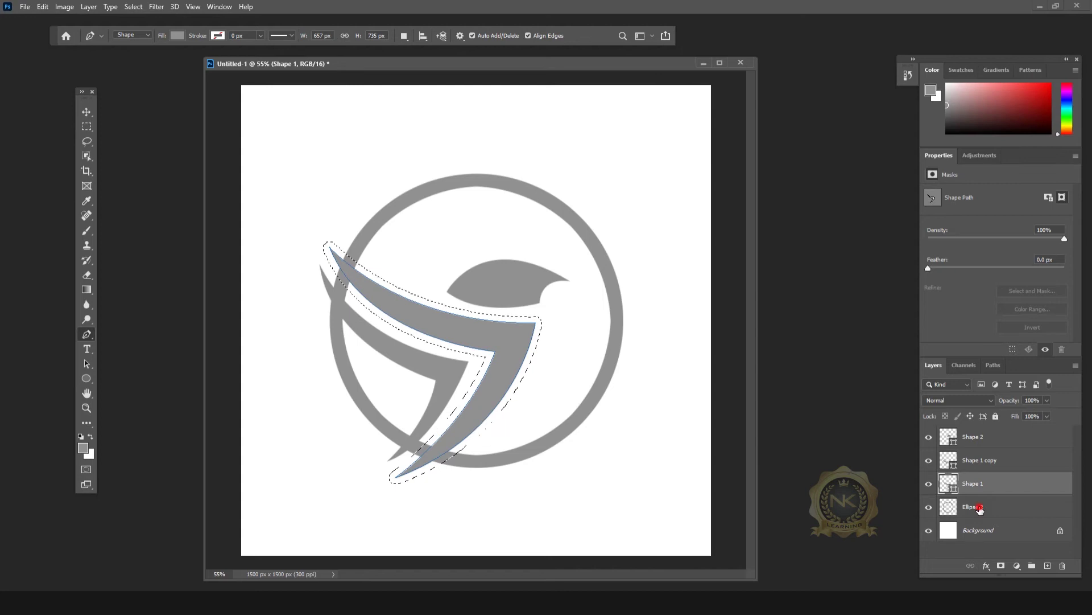
# Delete the parts of the ring on Ellipse 2 that lie inside the expanded selection, undoing any stray Pen tool point.
pyautogui.click(979, 509)
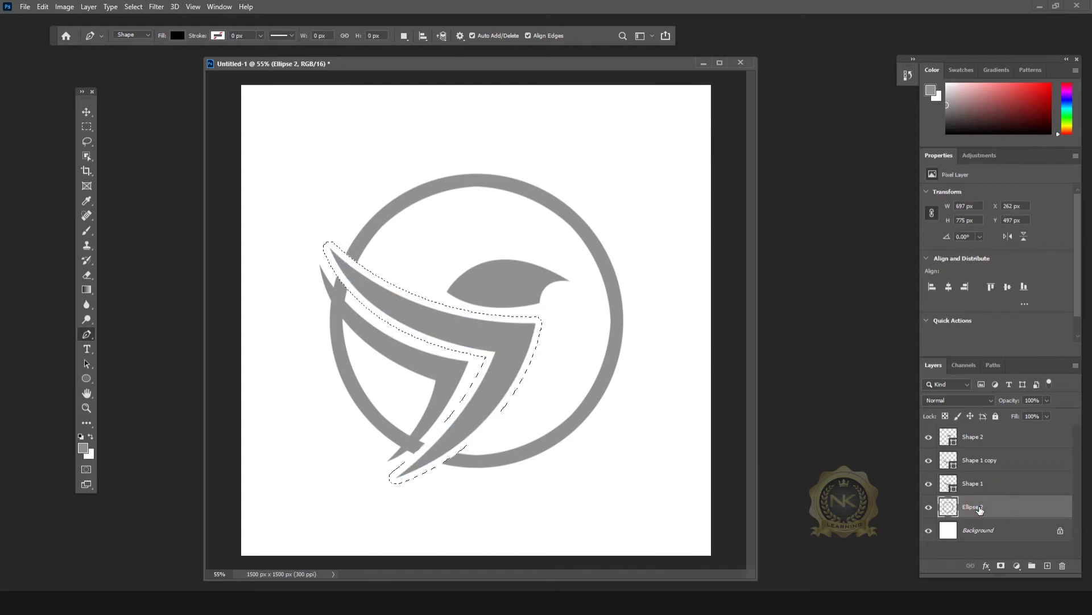
pyautogui.click(468, 205)
pyautogui.hotkey('ctrl', 'z')
pyautogui.click(87, 112)
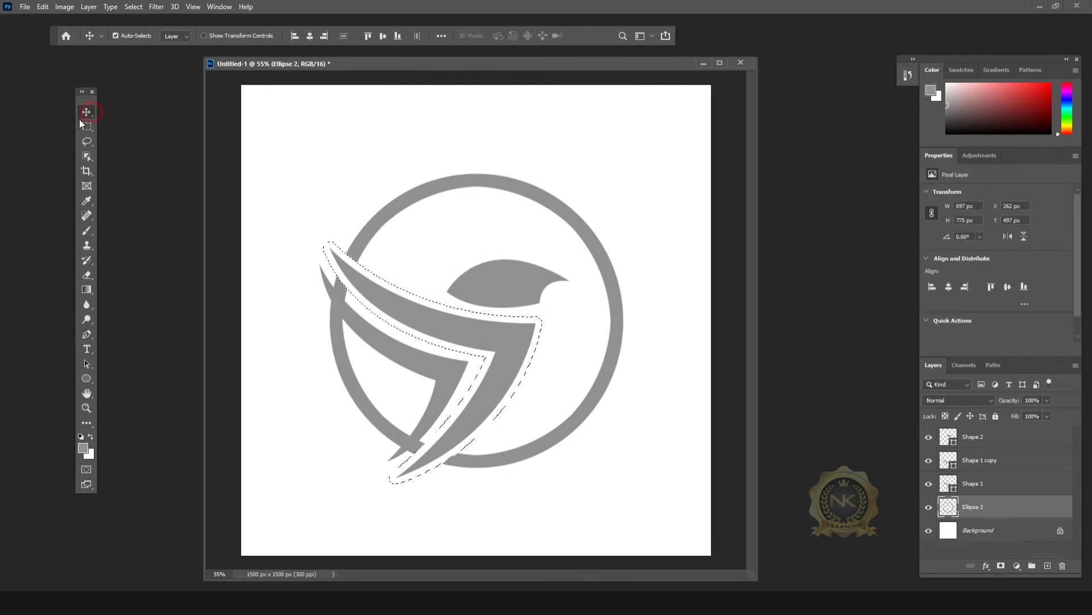
# Clear the current selection and load the outline of Shape 1 copy as a selection.
pyautogui.click(927, 483)
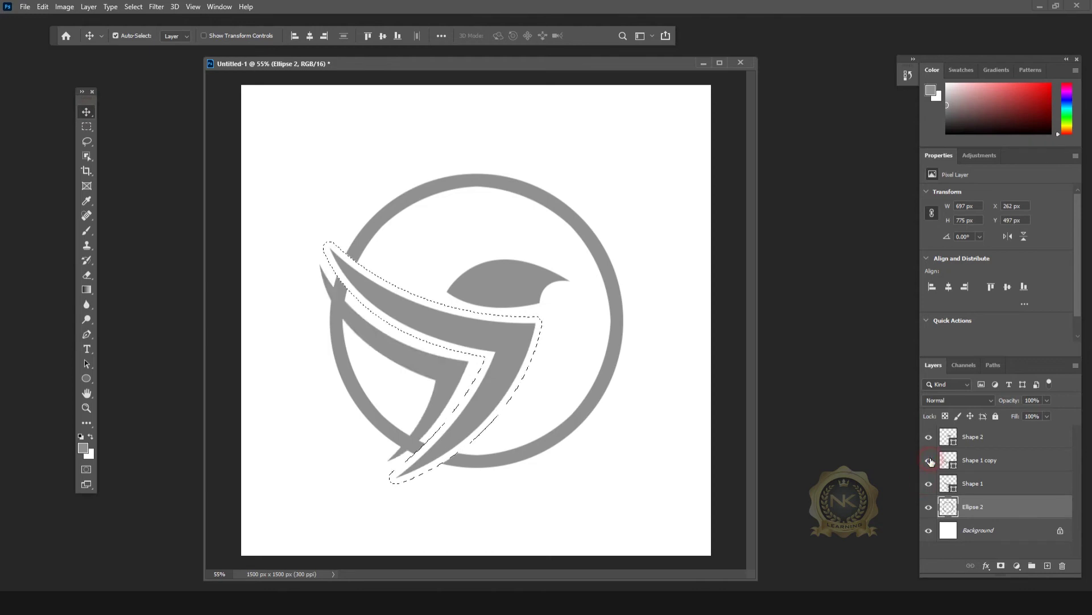
pyautogui.click(991, 460)
pyautogui.click(87, 127)
pyautogui.click(340, 165)
pyautogui.keyDown('ctrl'); pyautogui.click(948, 459); pyautogui.keyUp('ctrl')
# Expand the Shape 1 copy selection by a similar margin and try to delete its contents on the Shape 1 copy layer.
pyautogui.click(143, 7)
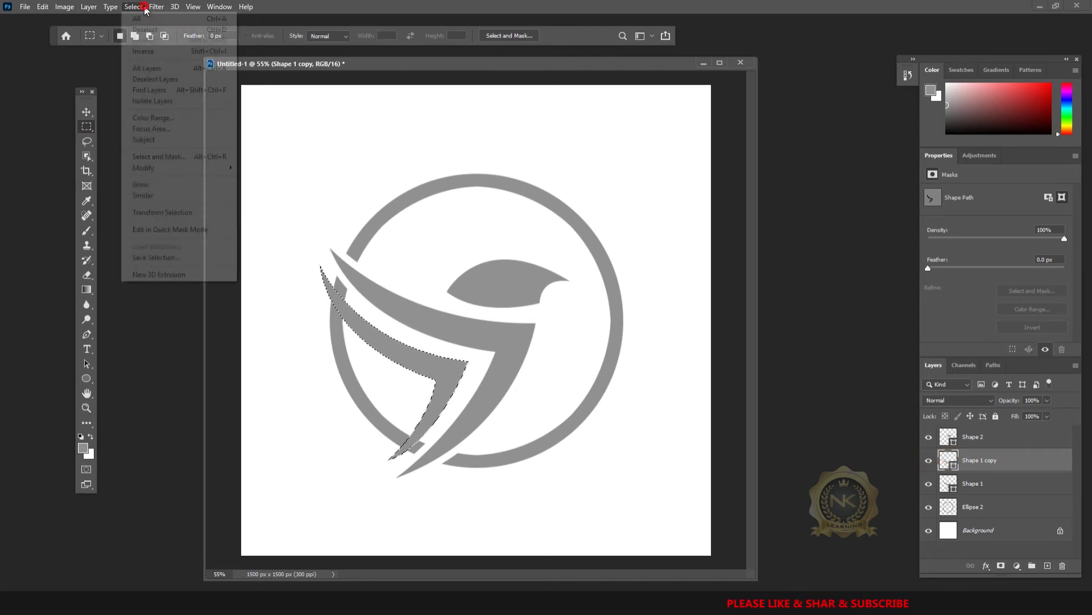
pyautogui.moveTo(165, 169)
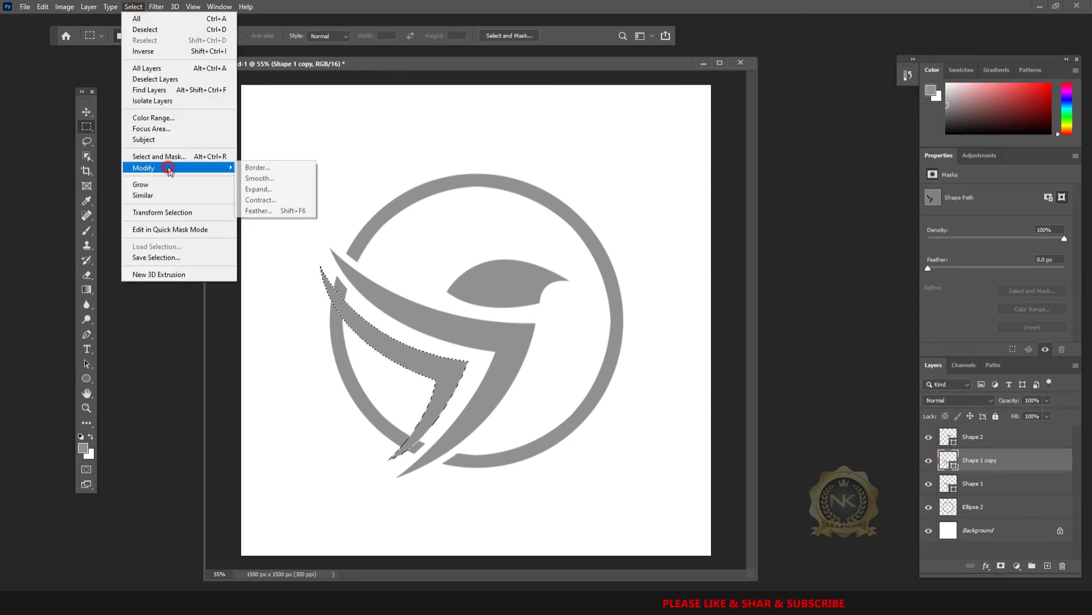
pyautogui.click(295, 180)
pyautogui.click(594, 186)
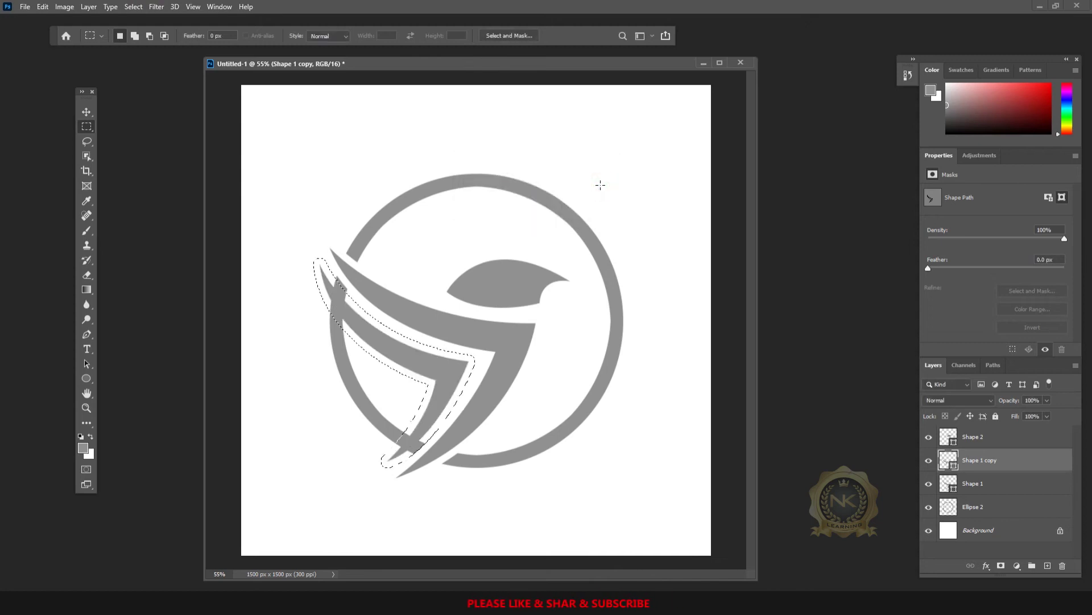
pyautogui.press('Delete')
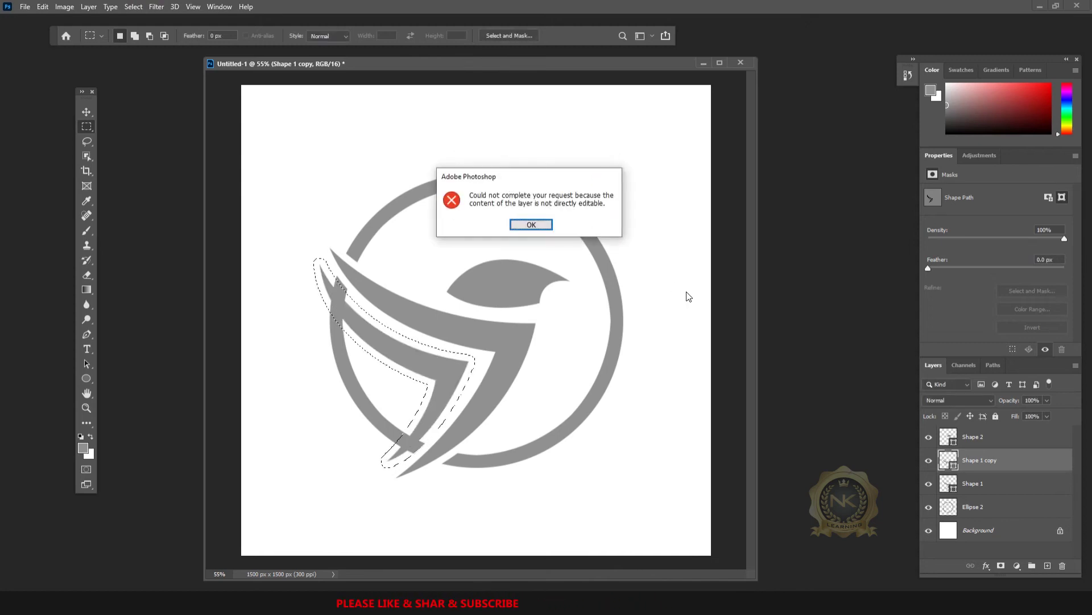
pyautogui.click(531, 224)
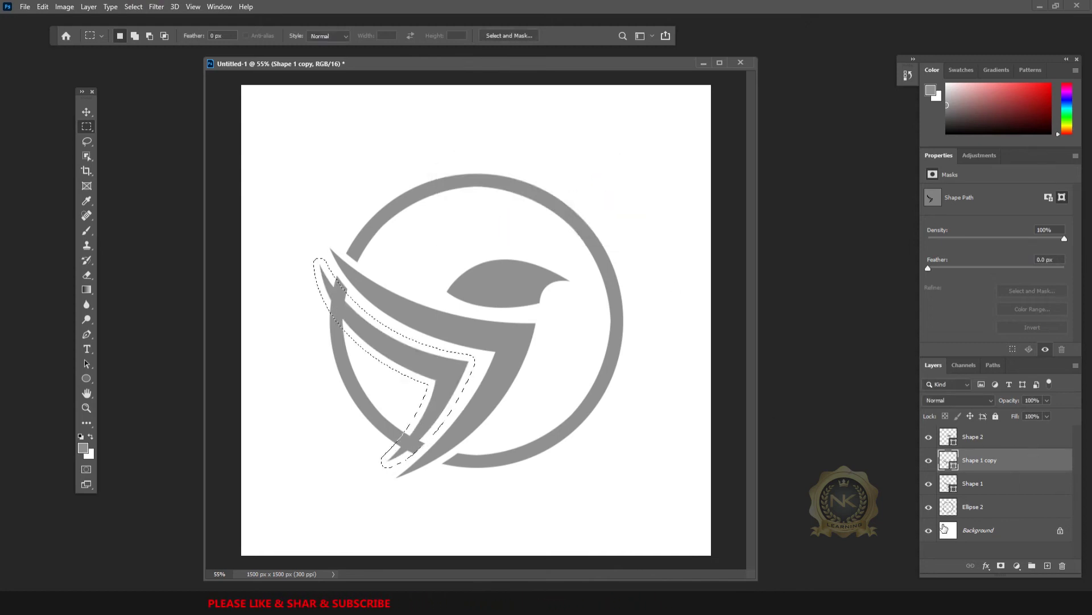
# Delete the parts of the Ellipse 2 ring inside the expanded Shape 1 copy selection, deselect, and check the ring by toggling its visibility.
pyautogui.click(976, 507)
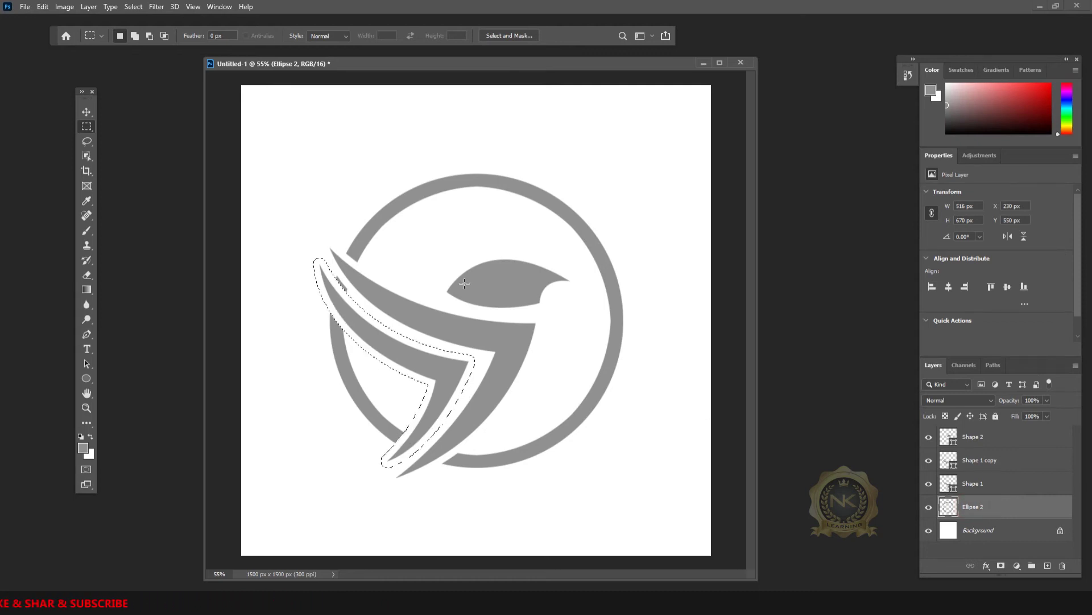
pyautogui.click(305, 154)
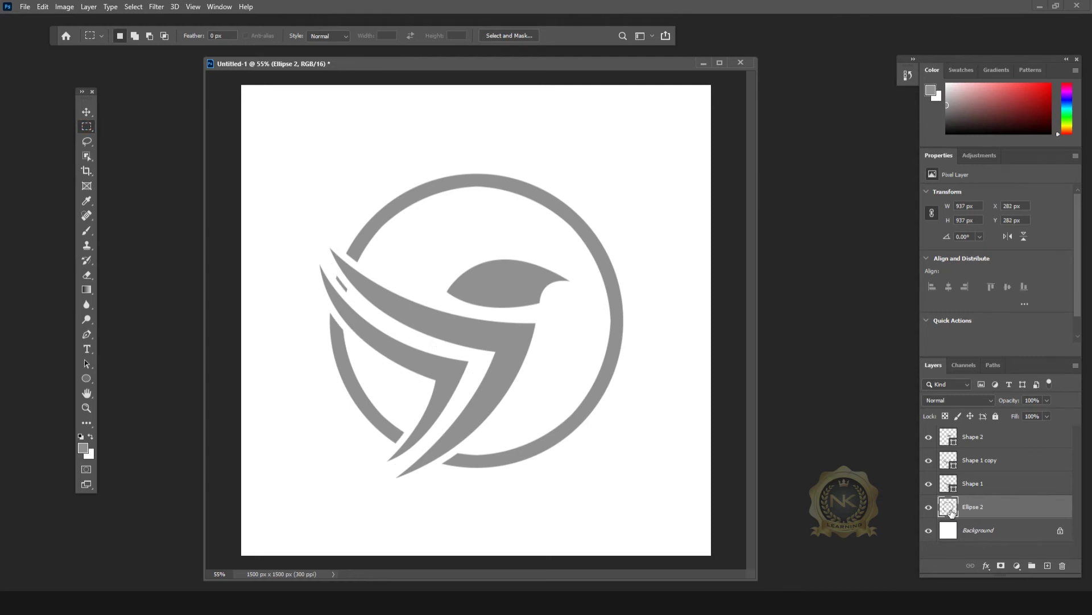
pyautogui.click(928, 506)
pyautogui.click(928, 507)
# Remove the small leftover ring fragment between the two wings on Ellipse 2 with a rectangular selection, and clear the selection.
pyautogui.scroll(3, 338, 278)
pyautogui.moveTo(307, 271); pyautogui.dragTo(340, 305)
pyautogui.click(307, 173)
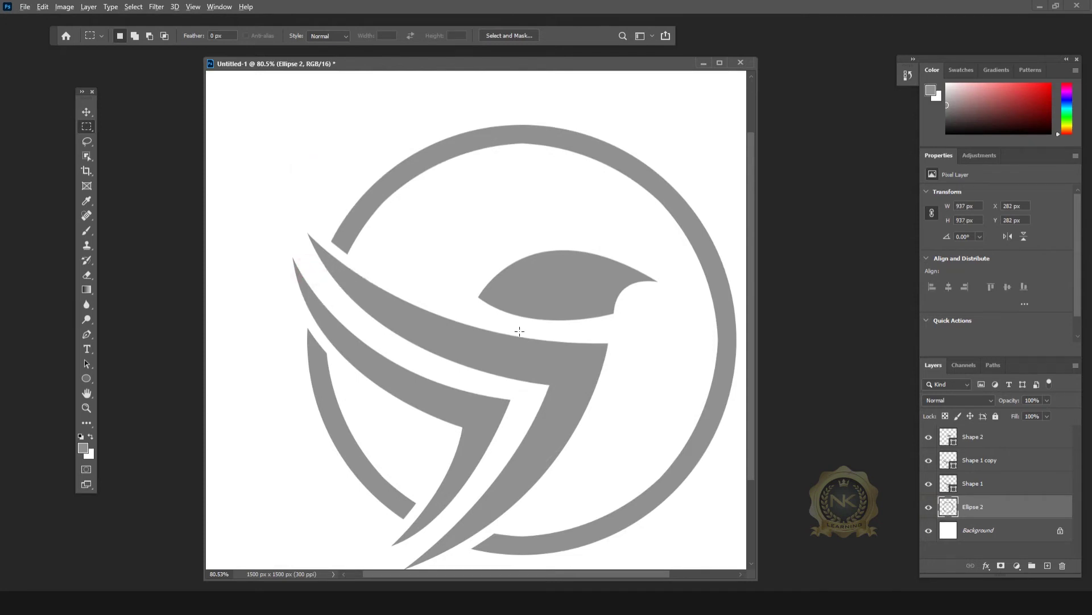
pyautogui.scroll(-3, 496, 437)
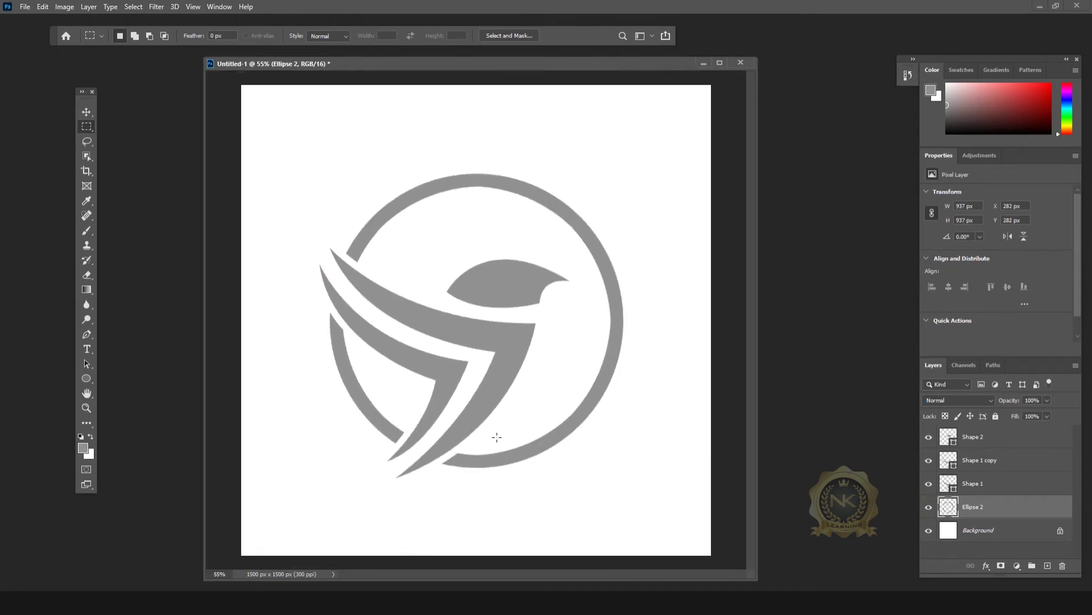
pyautogui.click(86, 111)
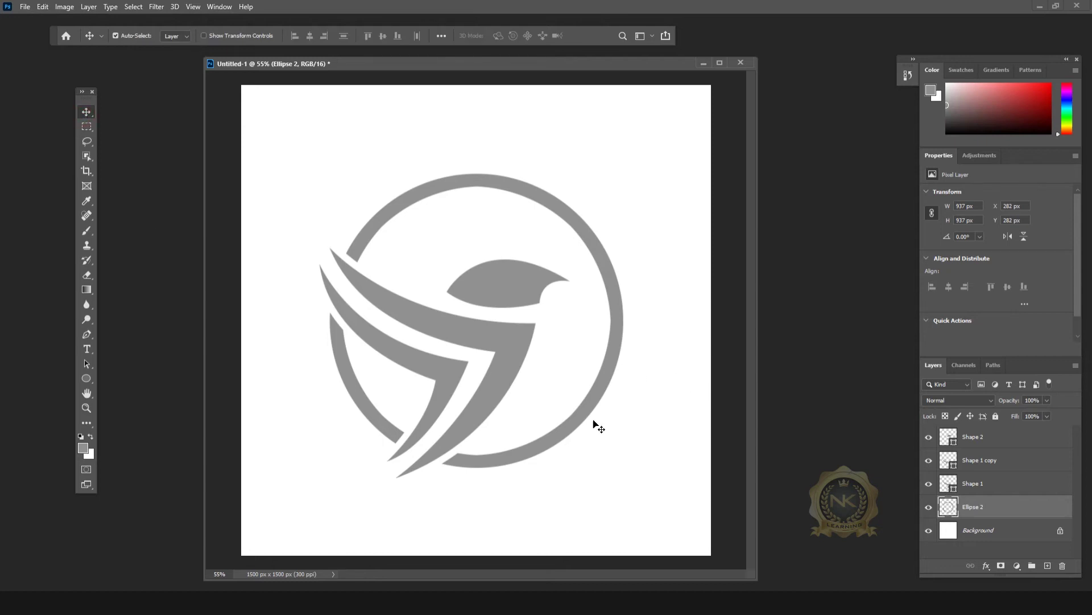
pyautogui.scroll(3, 576, 292)
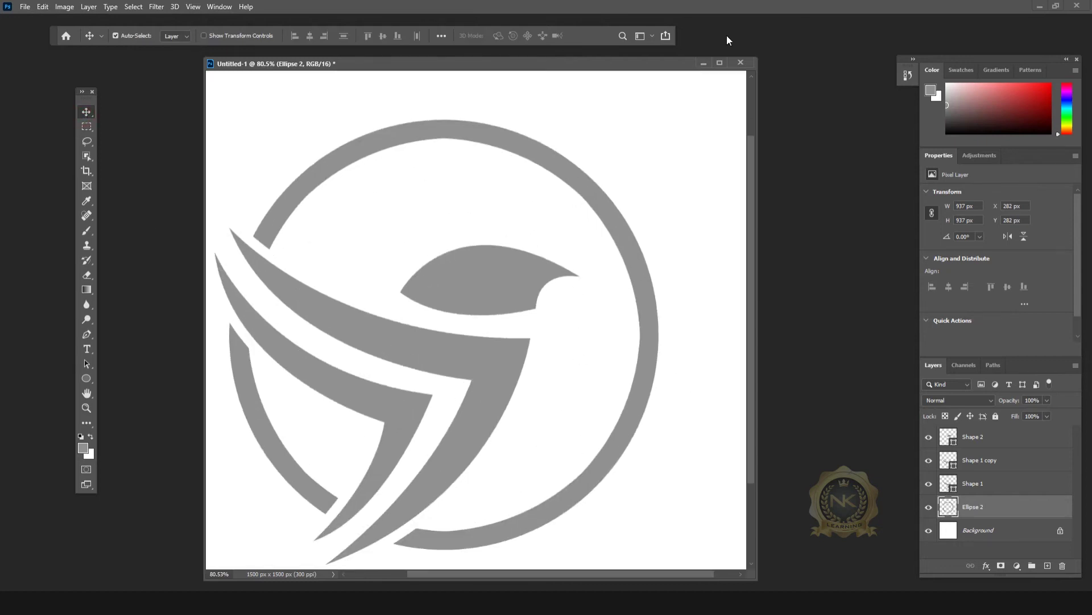
pyautogui.click(720, 63)
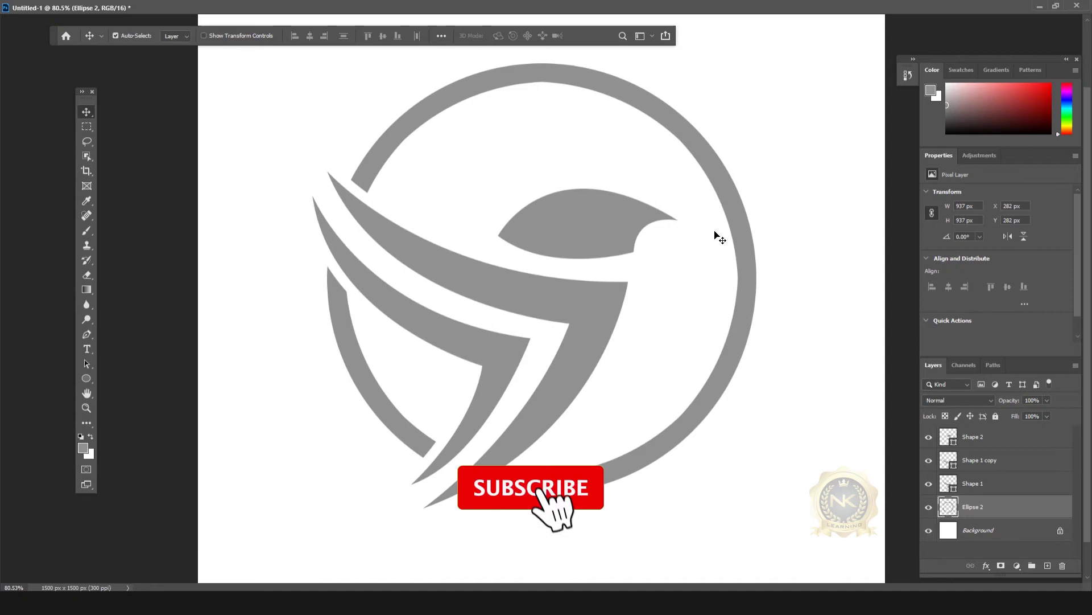
pyautogui.click(1055, 5)
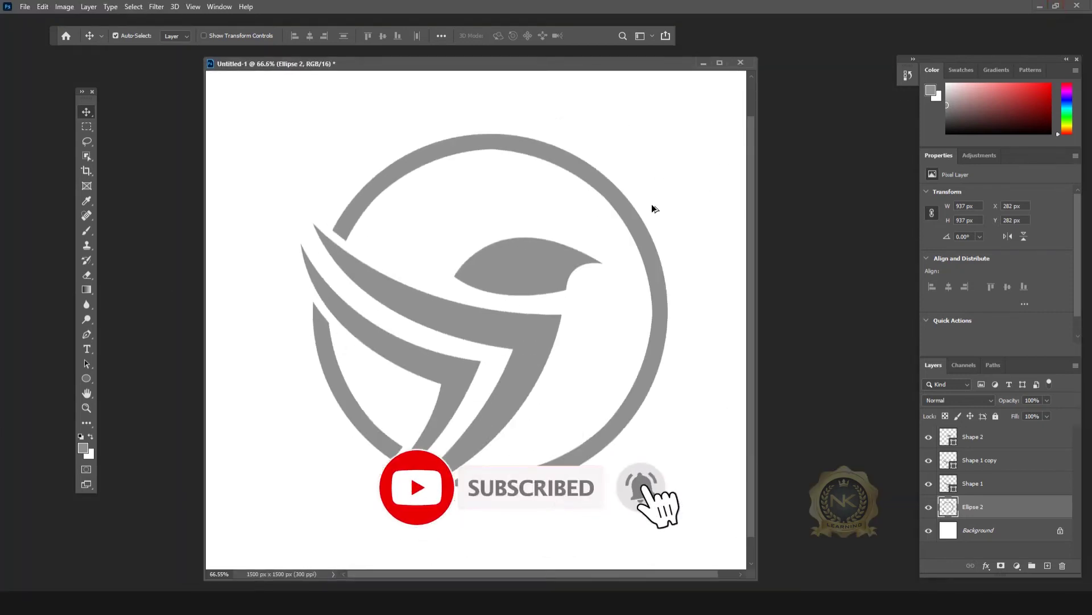
pyautogui.scroll(-1, 651, 210)
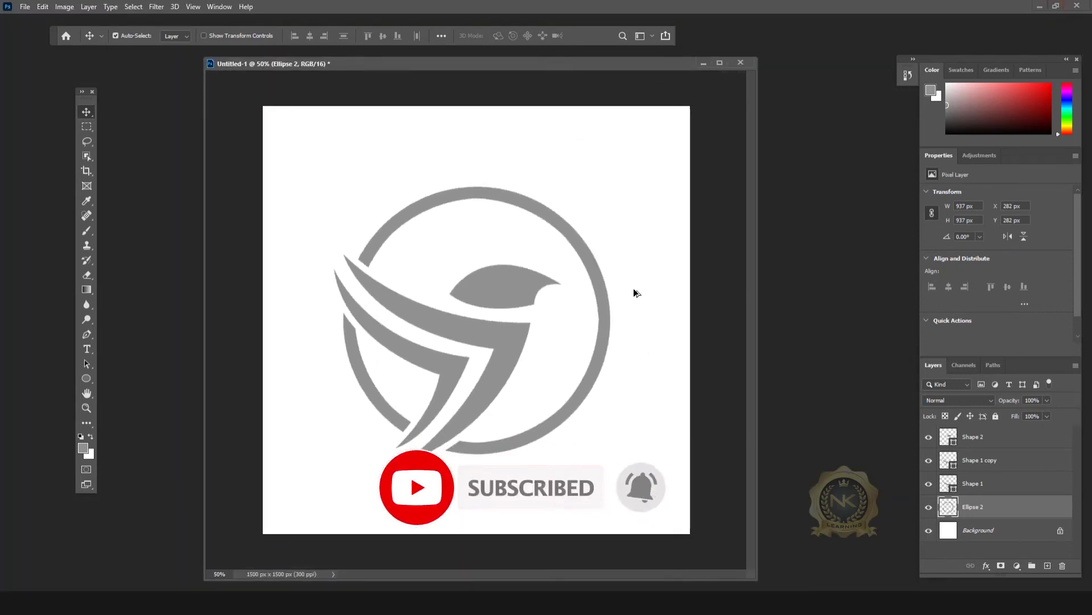
# Add the text LOGO DESIGN at 12 pt and move it below the ring, roughly centred on the canvas.
pyautogui.click(87, 348)
pyautogui.click(121, 346)
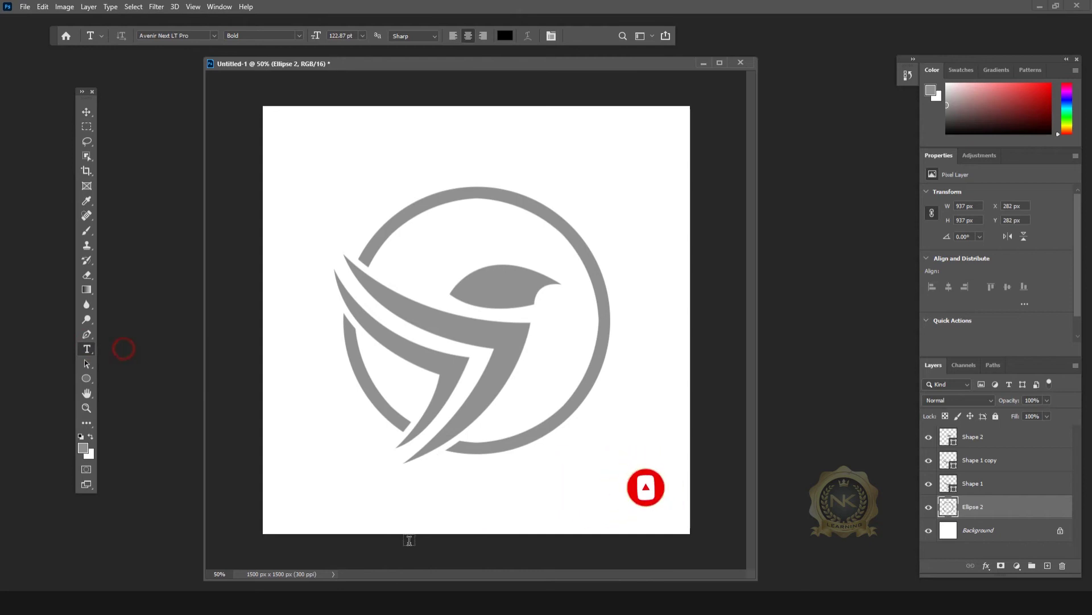
pyautogui.click(343, 488)
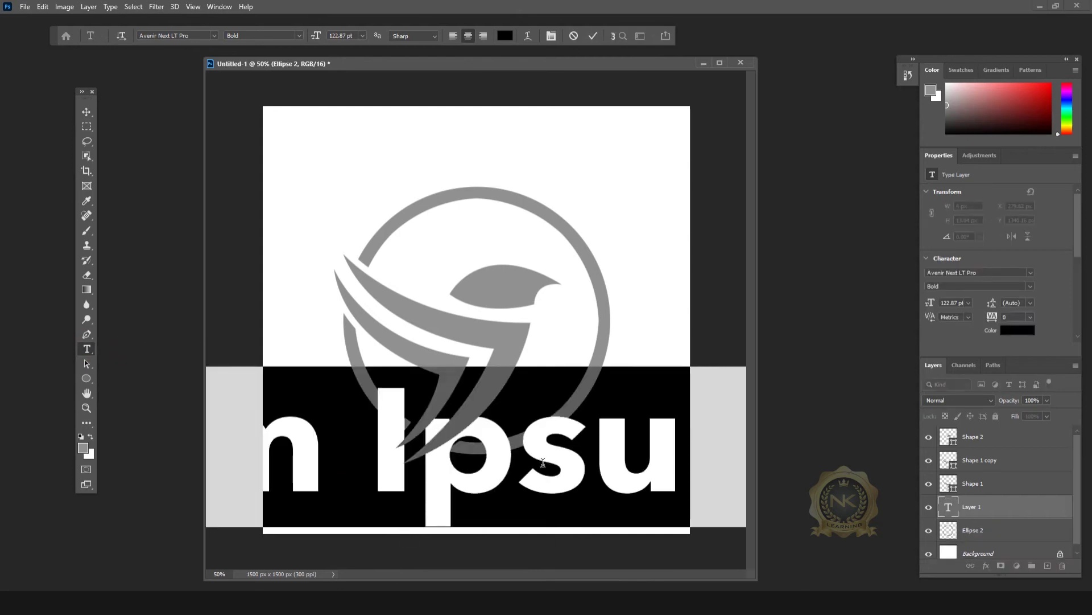
pyautogui.click(362, 35)
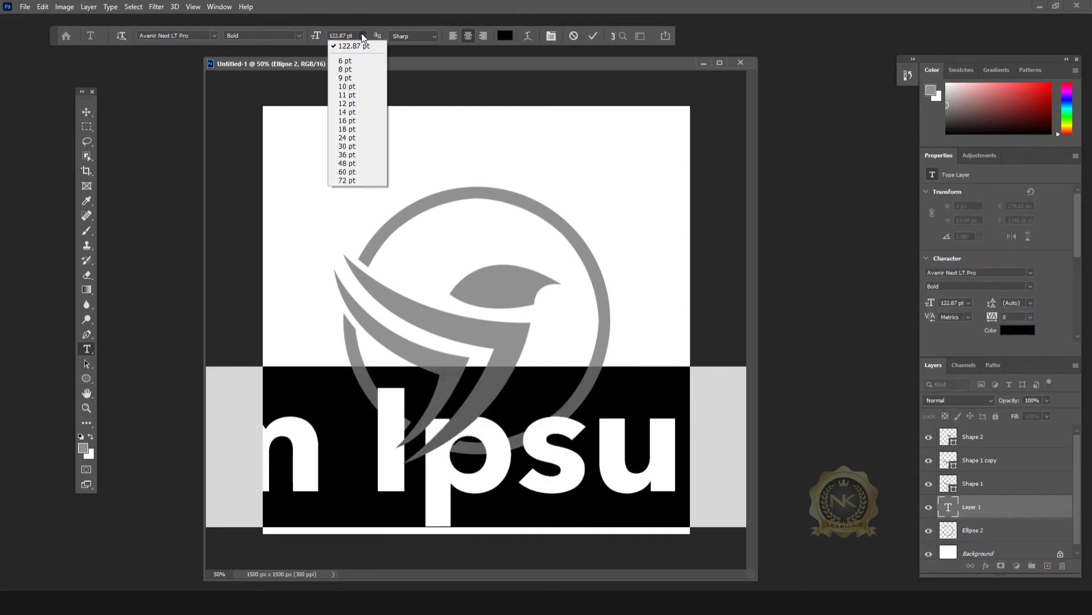
pyautogui.click(351, 105)
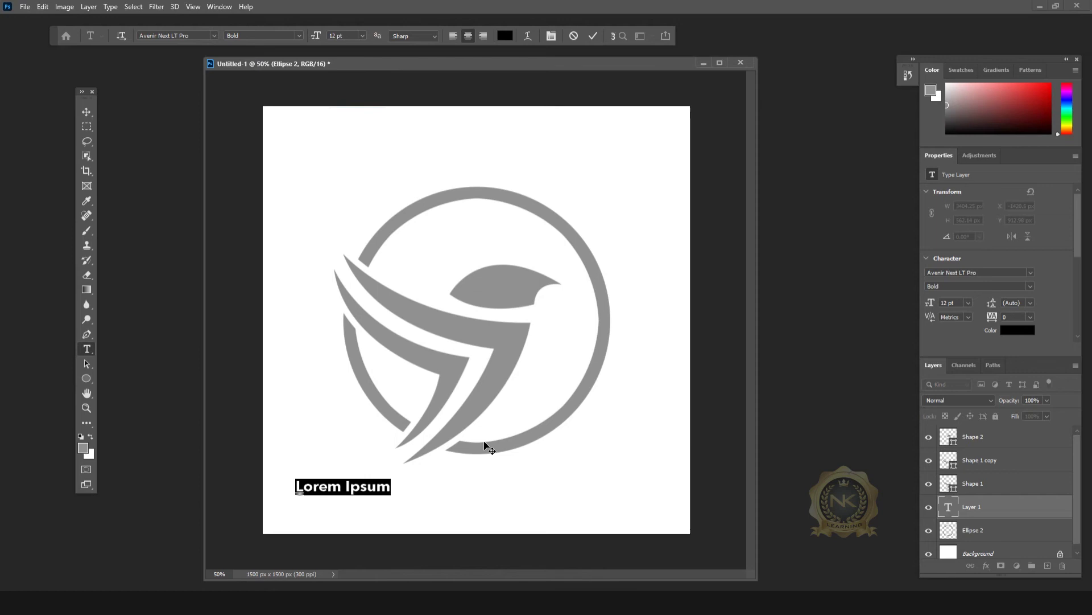
pyautogui.write('LOG')
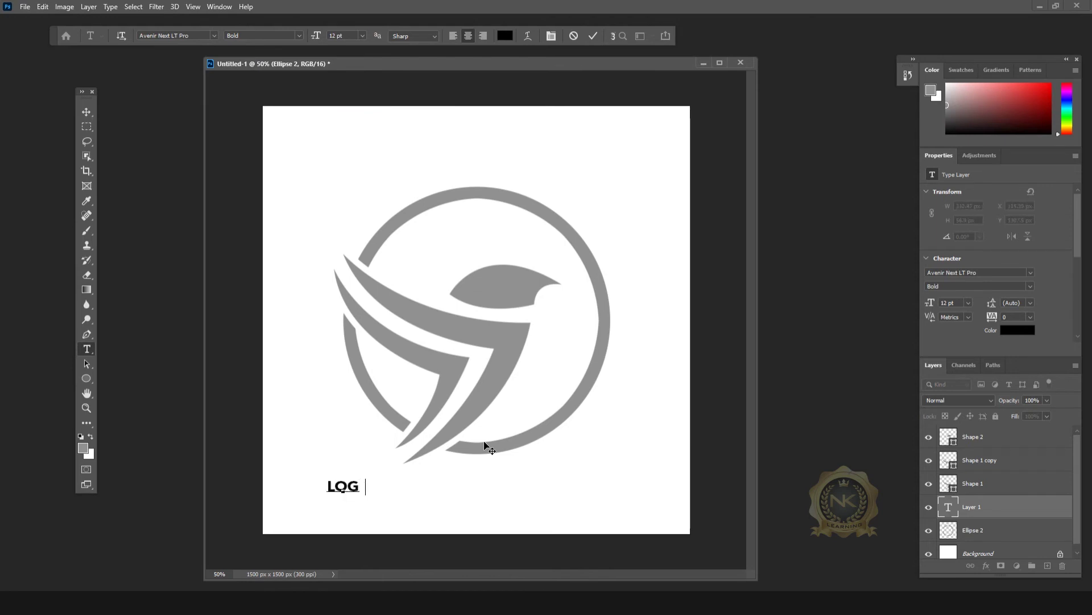
pyautogui.write('O DES')
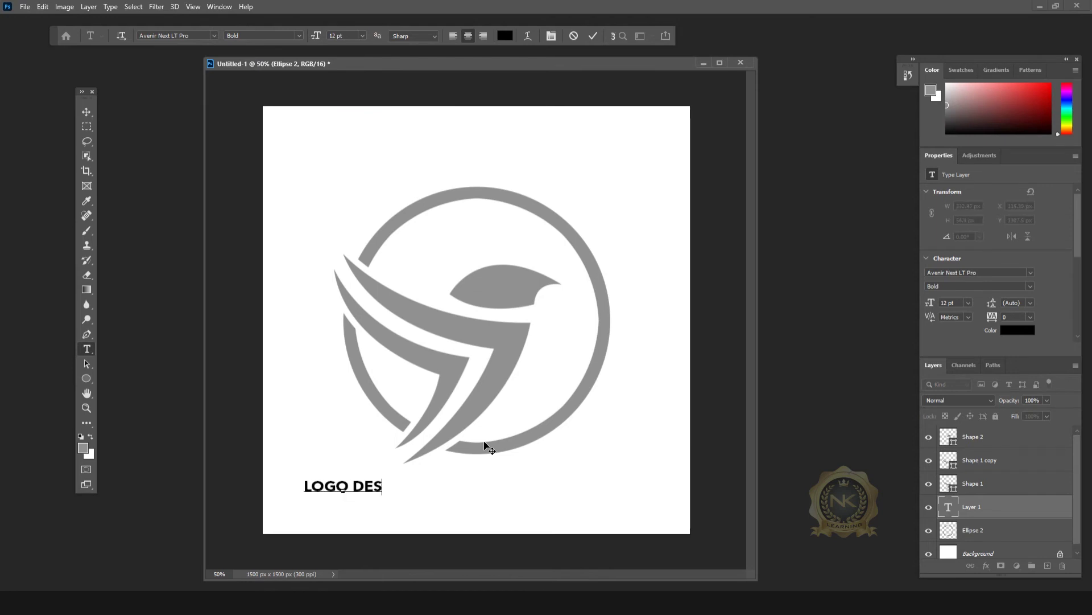
pyautogui.write('IGN')
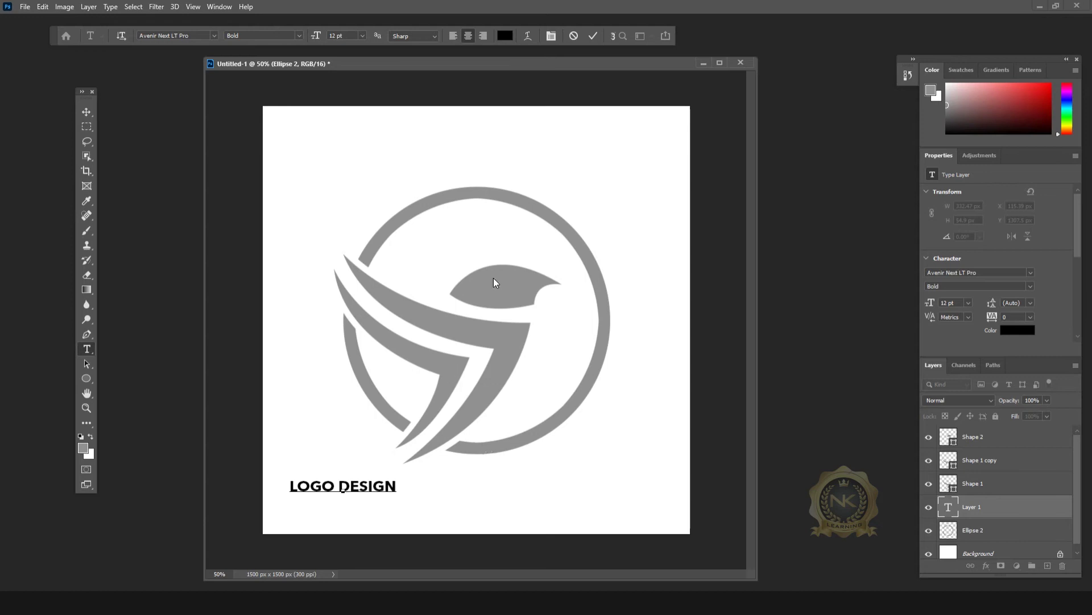
pyautogui.click(86, 114)
pyautogui.moveTo(362, 487); pyautogui.dragTo(488, 484)
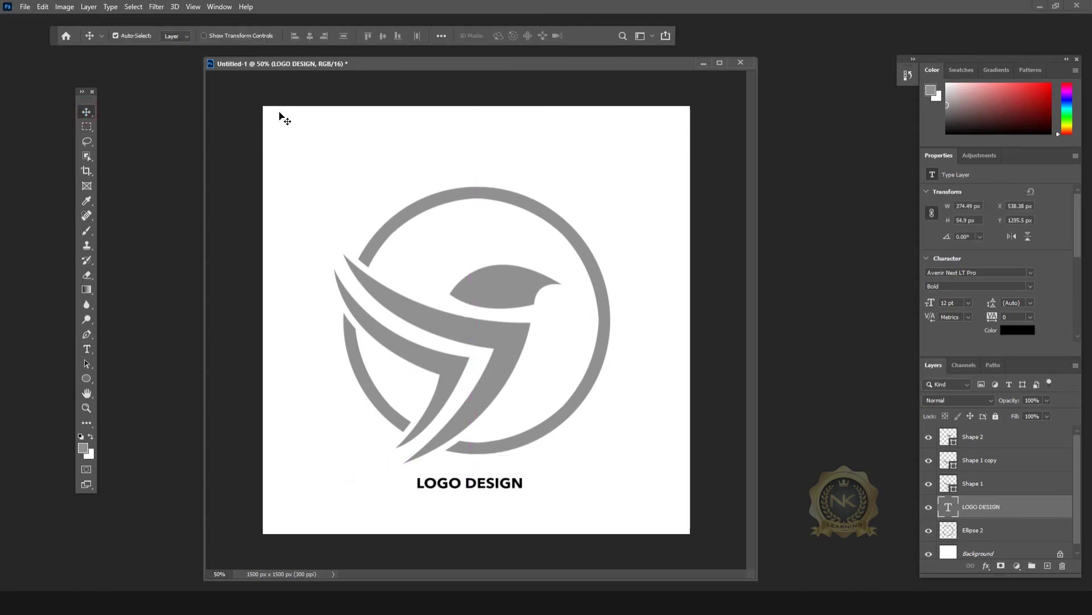
# Show the rulers and place vertical guides at the outer left and right edges of the ring on Ellipse 2.
pyautogui.click(719, 63)
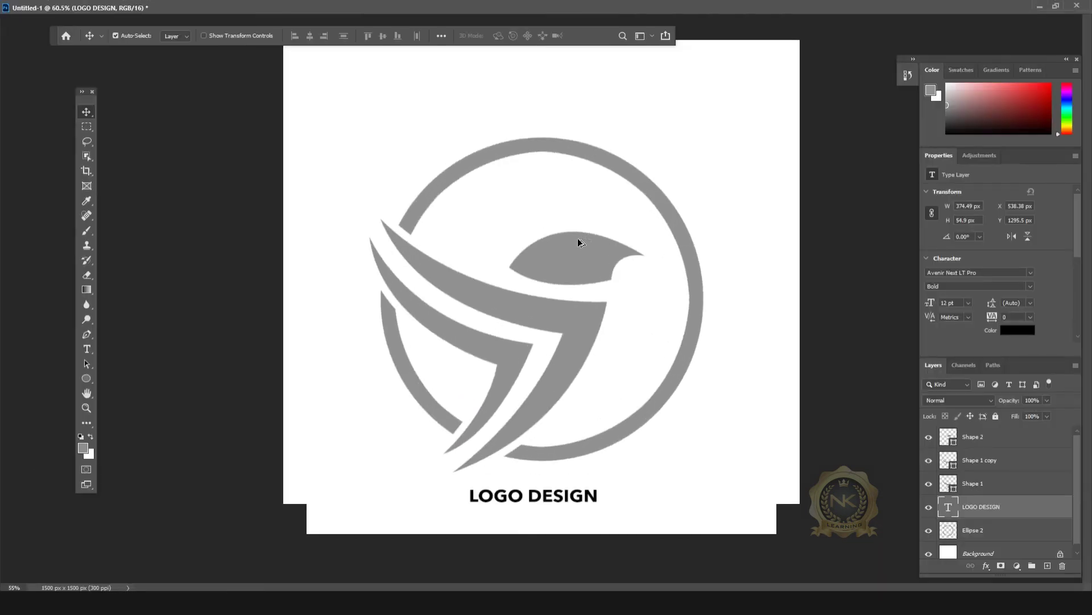
pyautogui.press('ctrl')
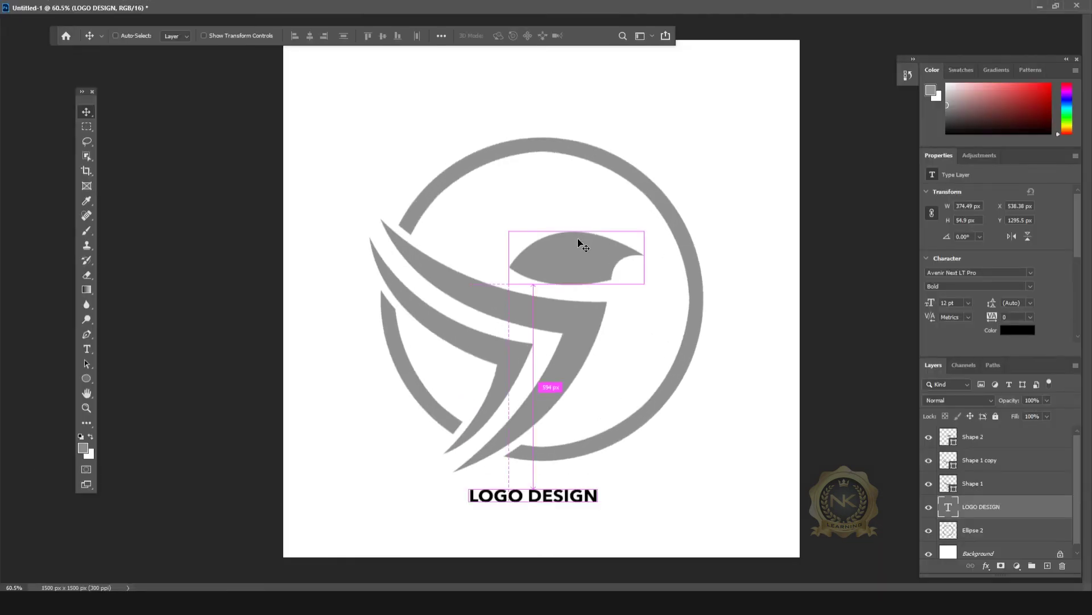
pyautogui.hotkey('ctrl', 'r')
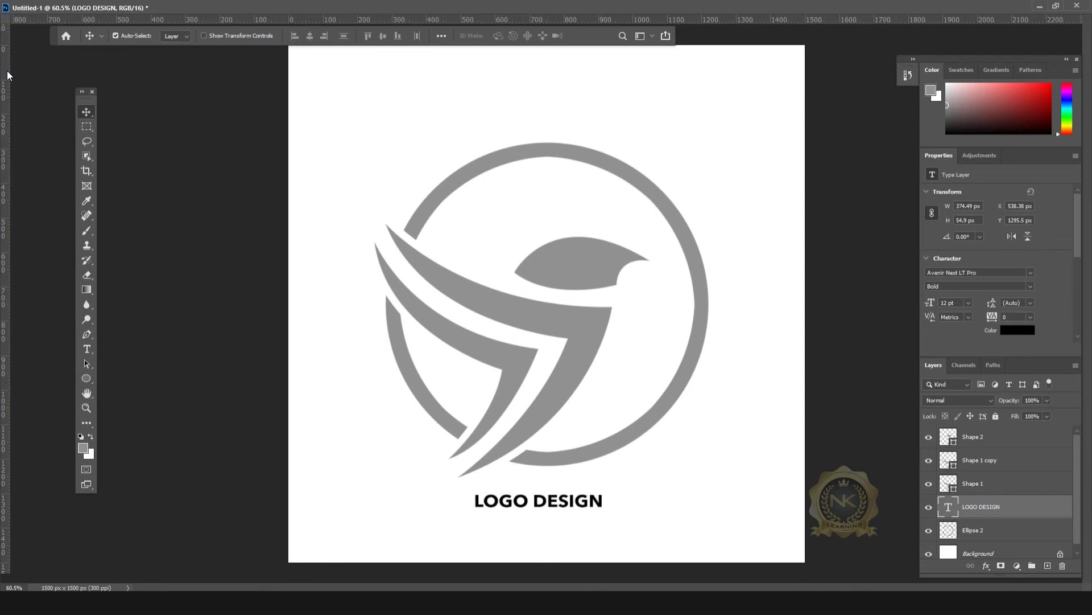
pyautogui.click(1001, 535)
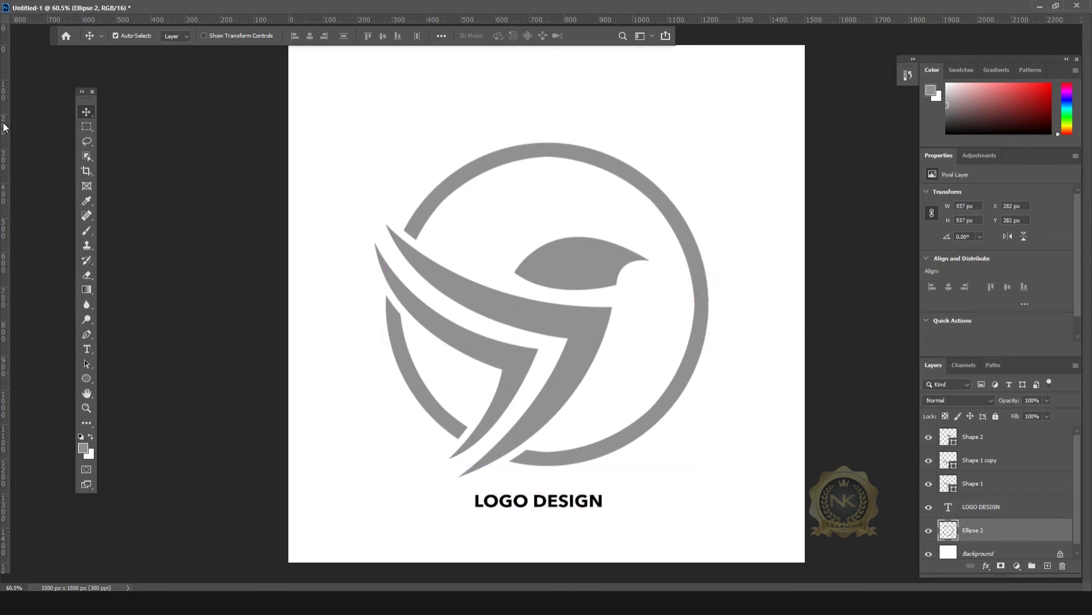
pyautogui.moveTo(42, 143); pyautogui.dragTo(385, 196)
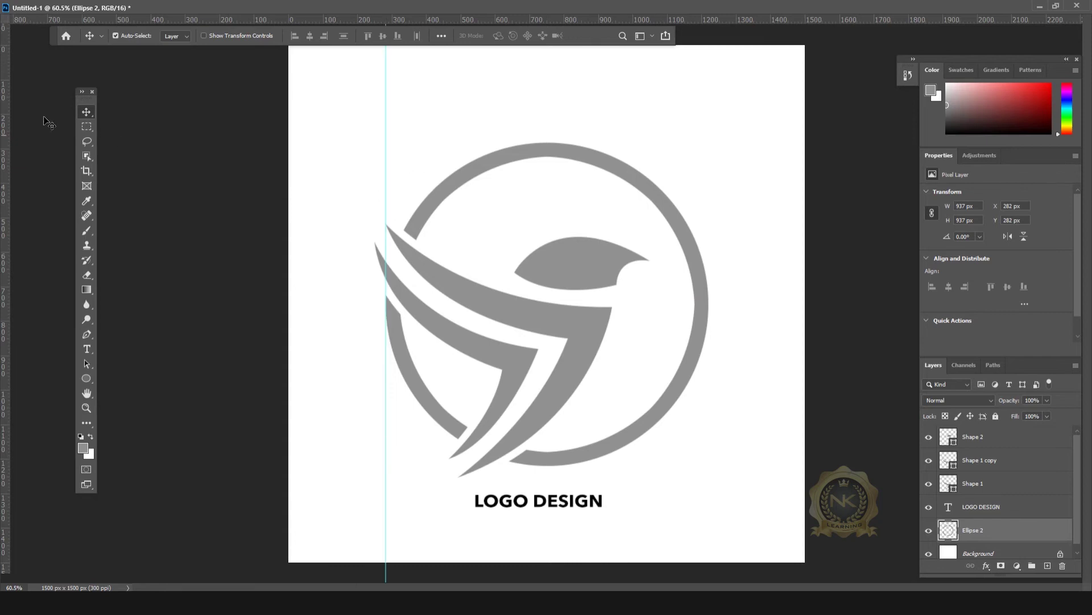
pyautogui.moveTo(6, 105); pyautogui.dragTo(709, 182)
pyautogui.press('ctrl')
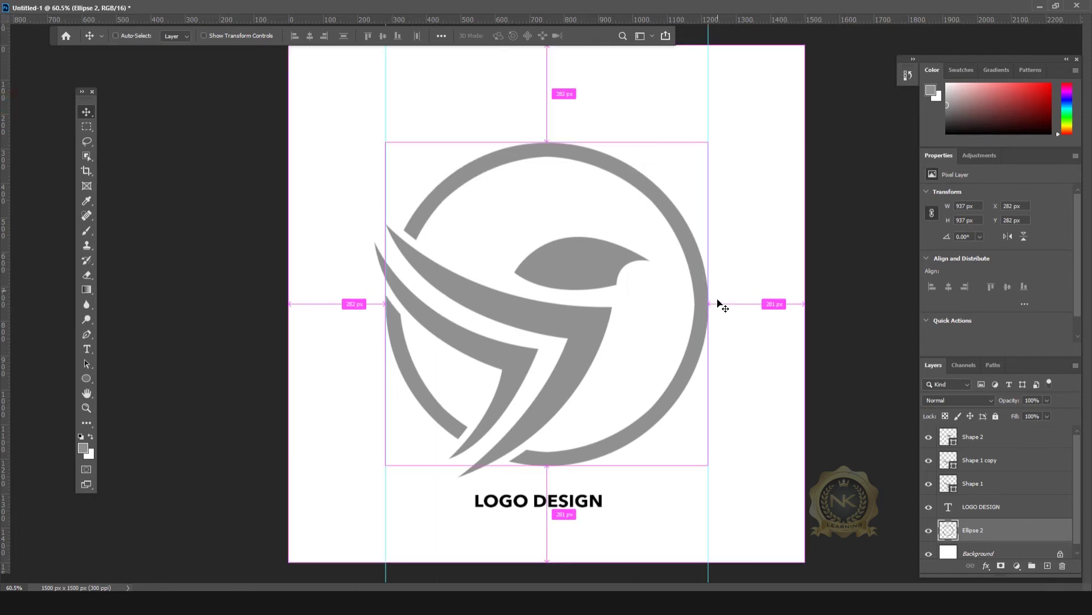
# Scale the LOGO DESIGN text up with Free Transform to about 682 px wide, keeping it centred below the ring.
pyautogui.click(1056, 5)
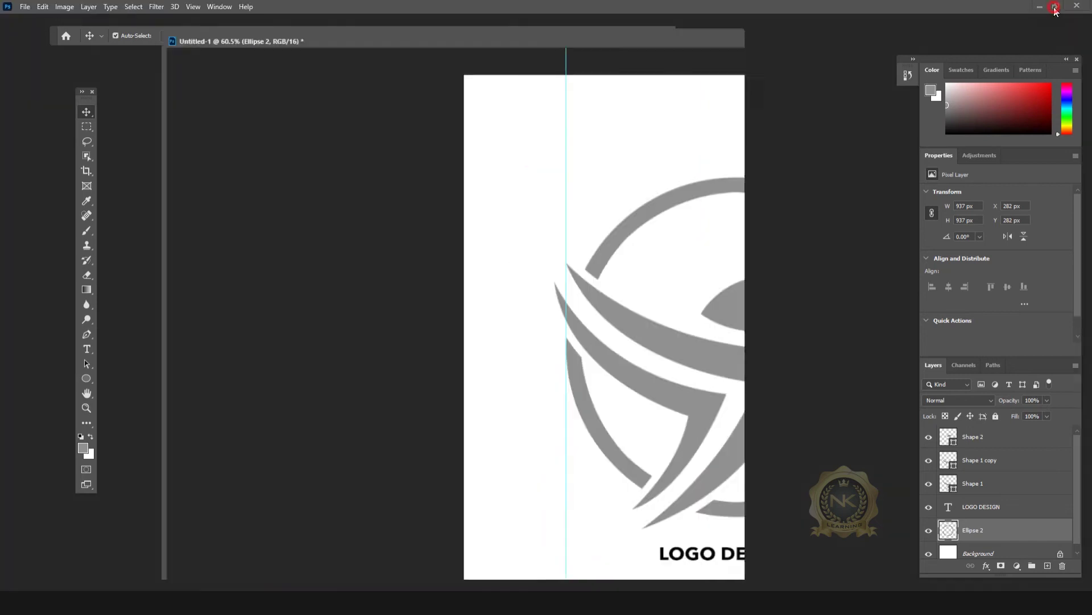
pyautogui.hotkey('ctrl', '-')
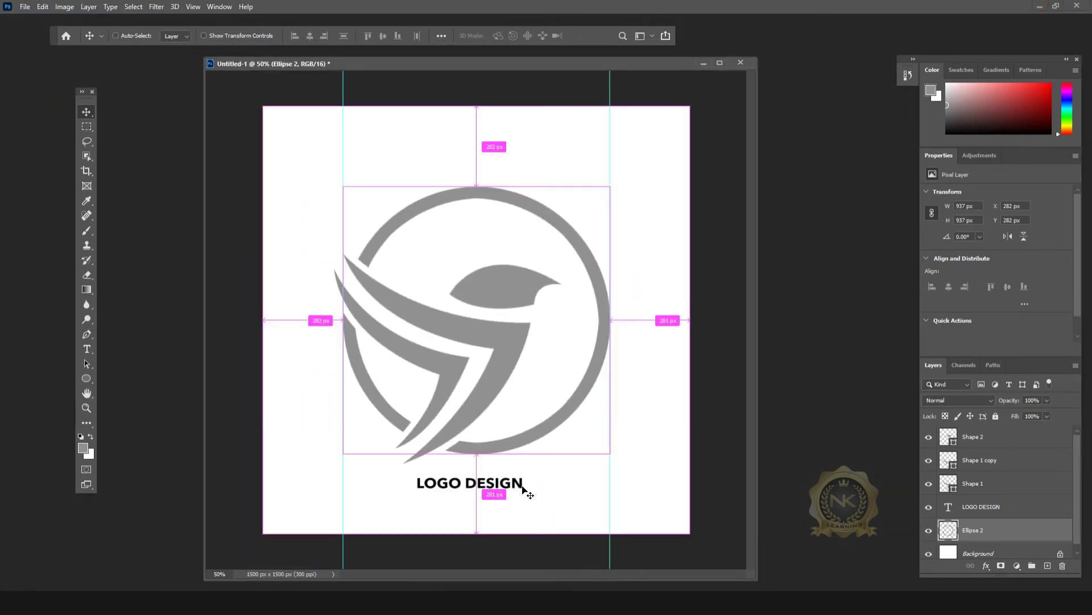
pyautogui.click(521, 484)
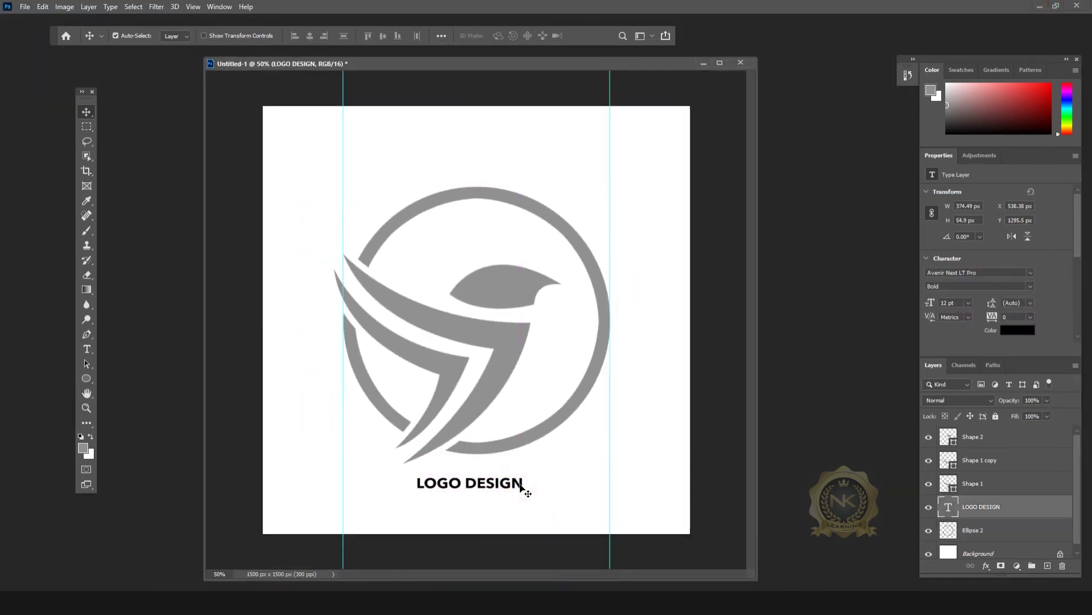
pyautogui.hotkey('ctrl', 't')
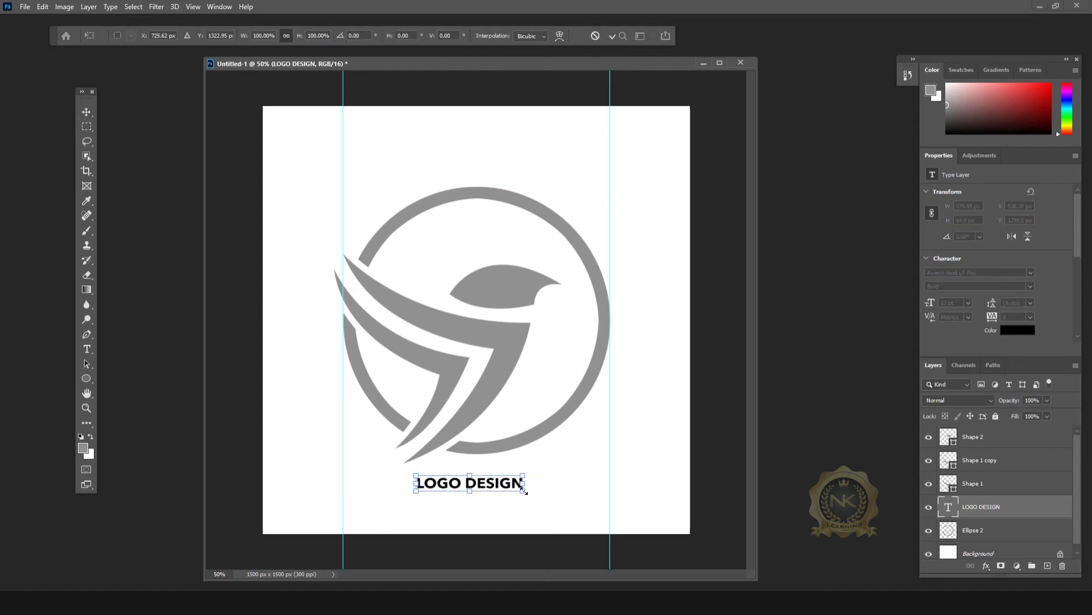
pyautogui.moveTo(522, 489); pyautogui.dragTo(569, 486)
pyautogui.press('Return')
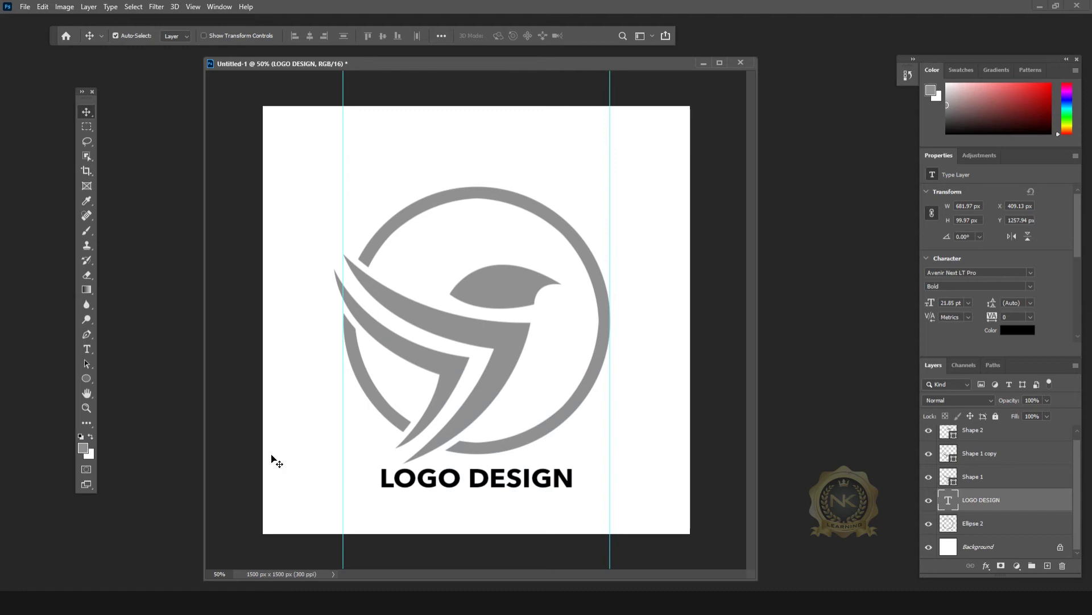
# Recolor the whole LOGO DESIGN text with the gray sampled from the bird's head.
pyautogui.click(89, 349)
pyautogui.click(380, 478)
pyautogui.hotkey('ctrl', 'a')
pyautogui.click(506, 36)
pyautogui.click(495, 297)
pyautogui.click(807, 108)
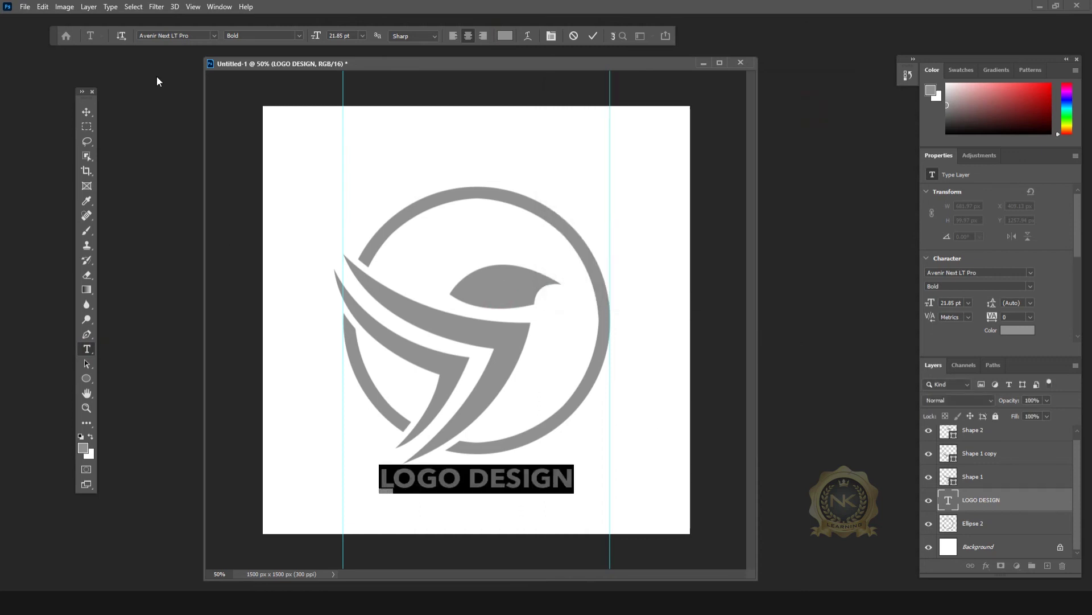
pyautogui.click(87, 112)
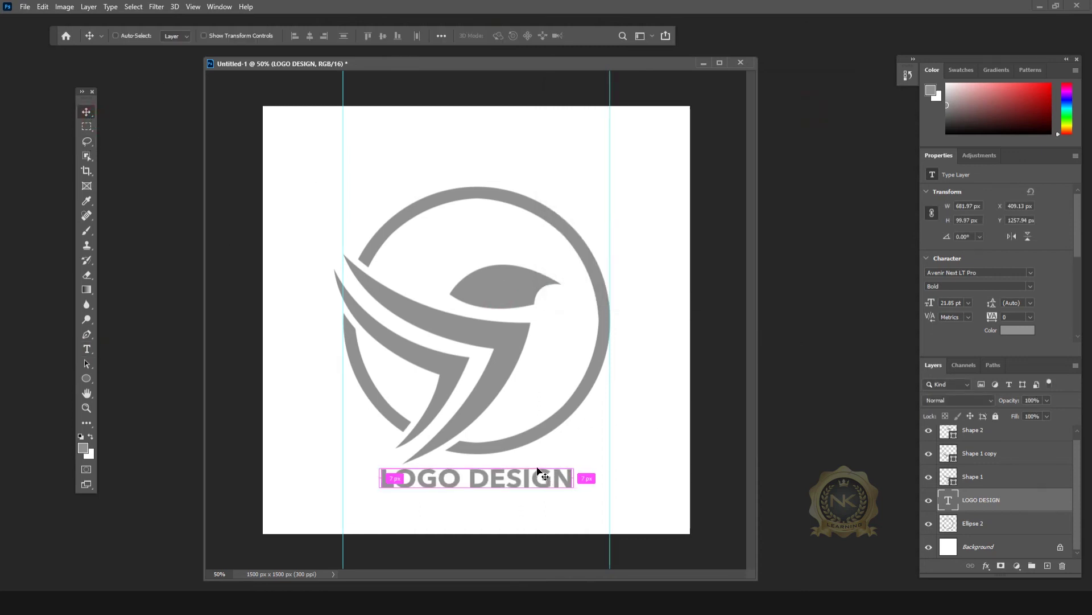
pyautogui.press('ctrl')
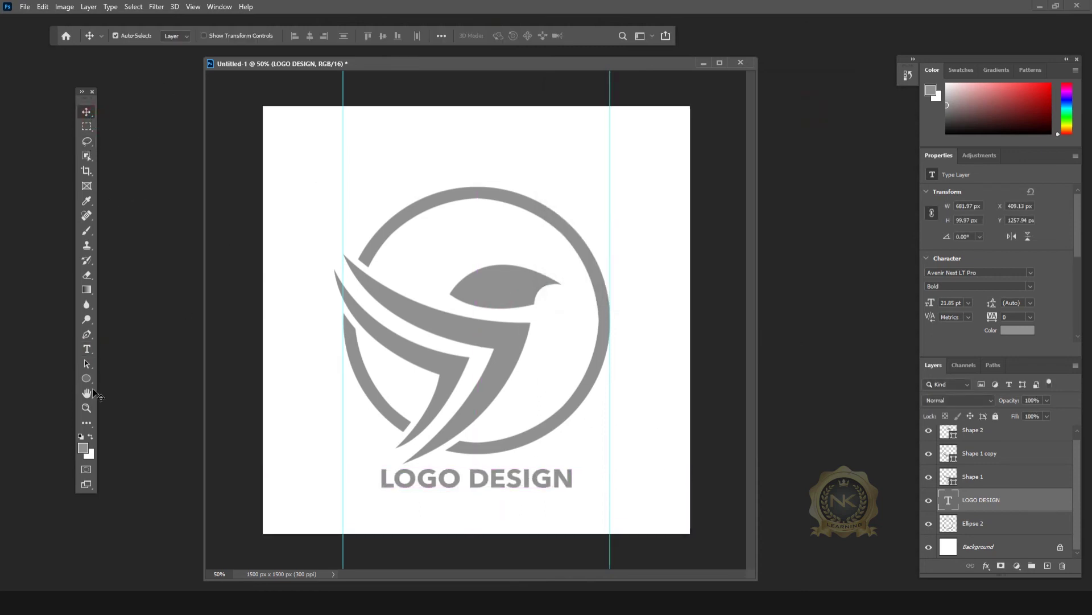
# Set the tracking of the whole LOGO DESIGN text to 280 so it spans roughly between the two guides.
pyautogui.click(86, 349)
pyautogui.click(388, 475)
pyautogui.hotkey('ctrl', 'a')
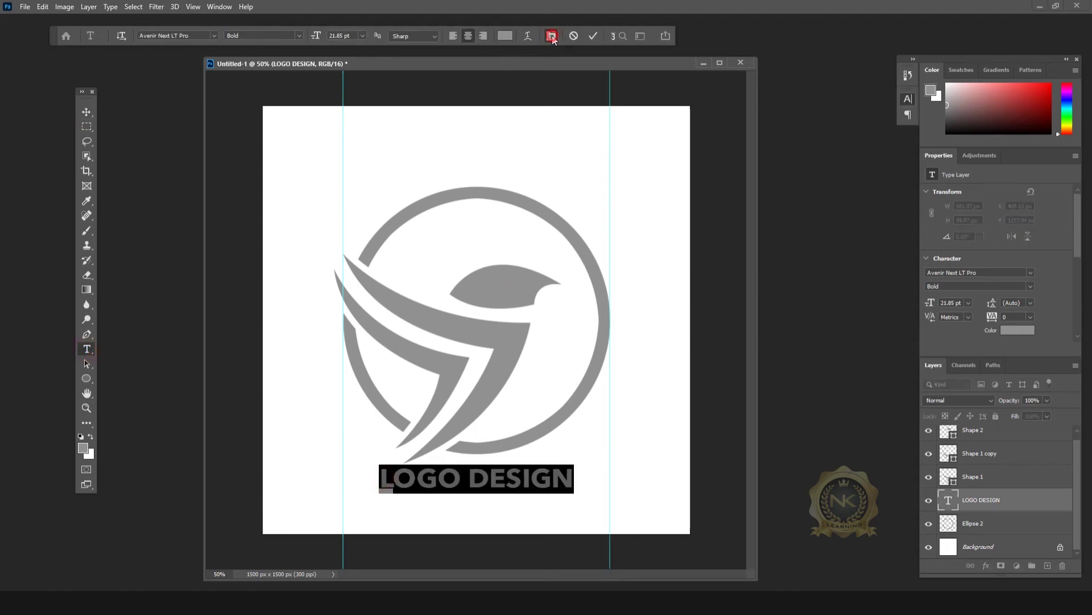
pyautogui.click(552, 35)
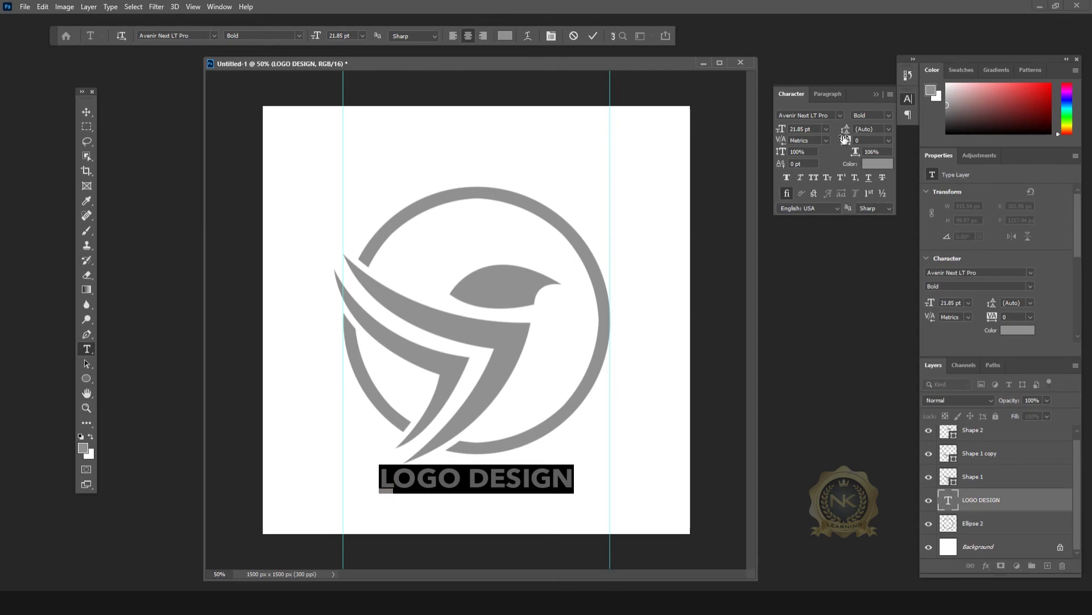
pyautogui.moveTo(847, 141); pyautogui.dragTo(856, 140)
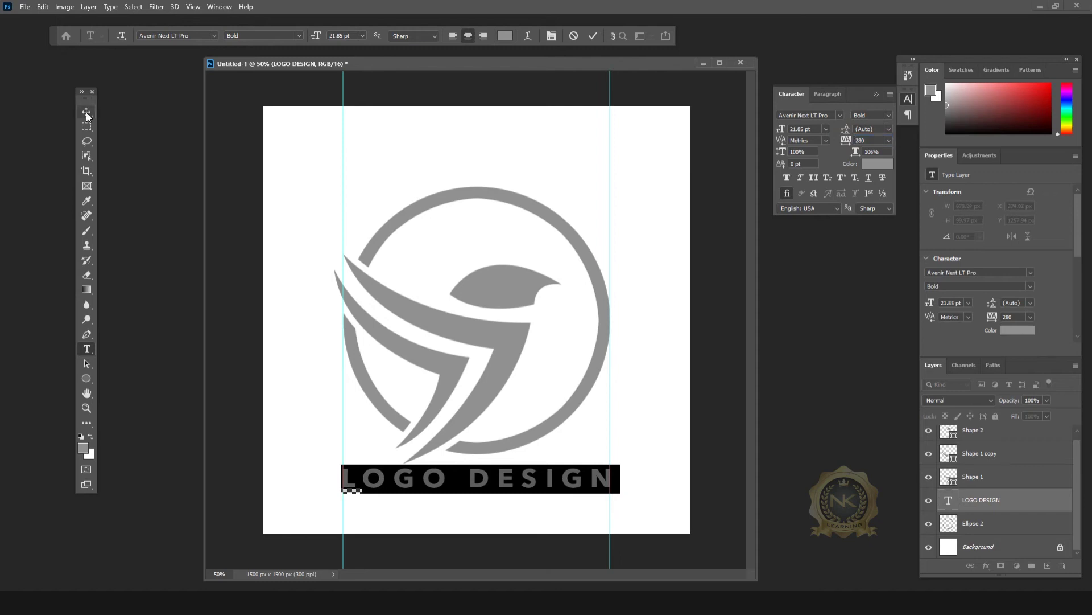
pyautogui.click(87, 112)
pyautogui.click(607, 480)
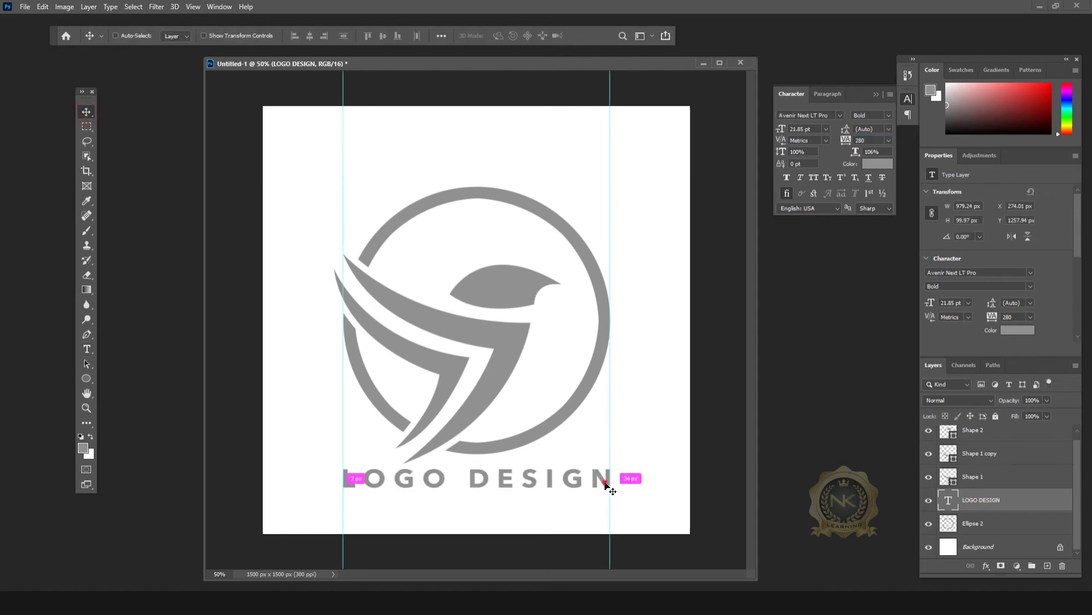
# Nudge the LOGO DESIGN text down by about 20 px to open a wider gap below the ring.
pyautogui.press('Down')
pyautogui.press('Down')
pyautogui.press('Down')
pyautogui.press('Down')
pyautogui.press('Down')
pyautogui.press('Down')
pyautogui.press('Down')
pyautogui.press('Down')
pyautogui.press('Down')
pyautogui.press('Down')
pyautogui.press('Down')
pyautogui.press('Down')
pyautogui.press('Down')
pyautogui.press('Down')
pyautogui.press('Down')
pyautogui.press('Down')
pyautogui.press('Down')
pyautogui.press('Down')
pyautogui.press('Down')
pyautogui.press('Down')
pyautogui.press('Down')
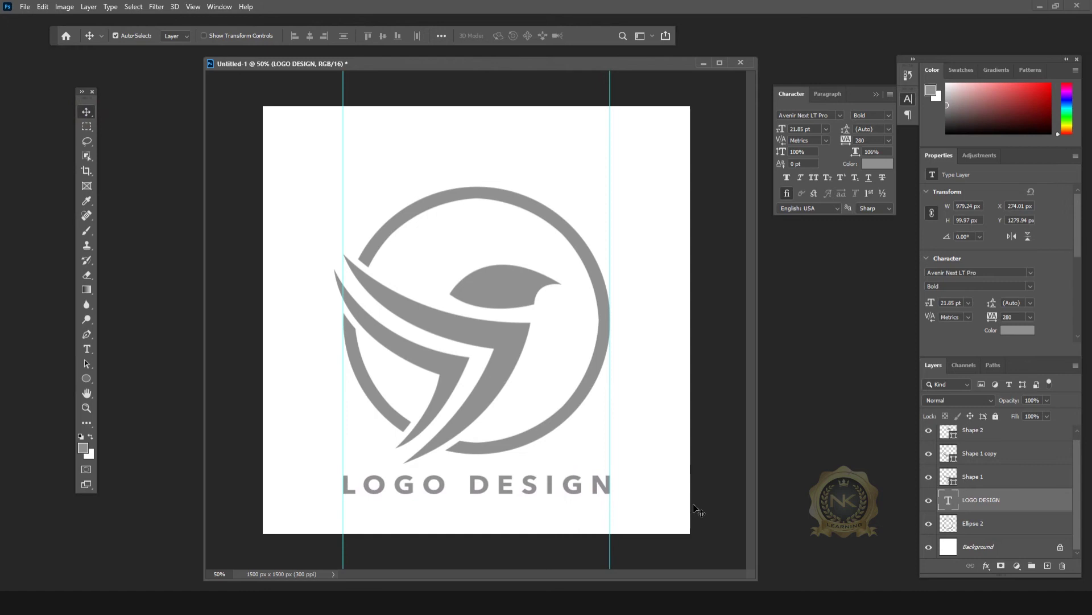
pyautogui.press('Up')
pyautogui.press('Up')
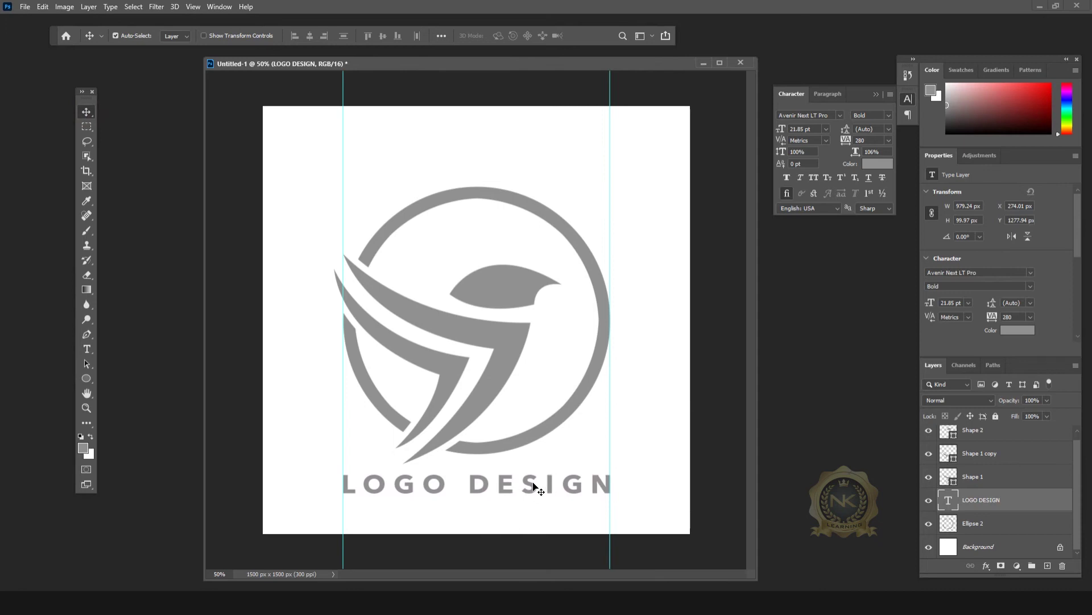
# Add the 12 pt text TUTORIAL FROM NK LEARNING on a new line below LOGO DESIGN.
pyautogui.click(86, 349)
pyautogui.click(422, 511)
pyautogui.write('TUTORIAL FROM NK LEARNING')
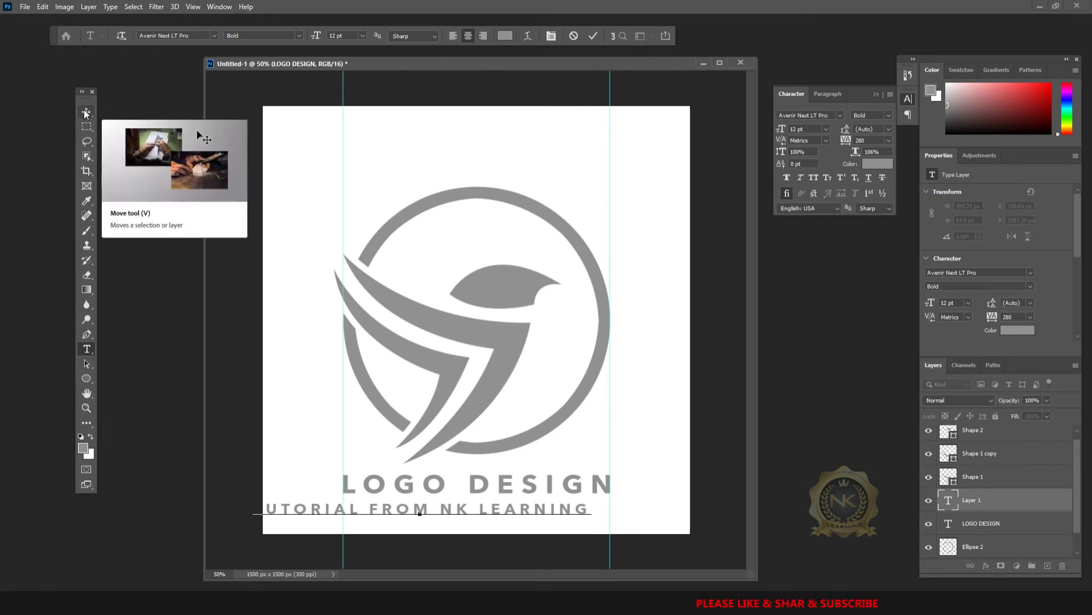
pyautogui.click(86, 112)
# Set the TUTORIAL FROM NK LEARNING text's tracking to 20 and centre it between the guides, below LOGO DESIGN.
pyautogui.moveTo(420, 512); pyautogui.dragTo(486, 512)
pyautogui.moveTo(846, 142); pyautogui.dragTo(838, 142)
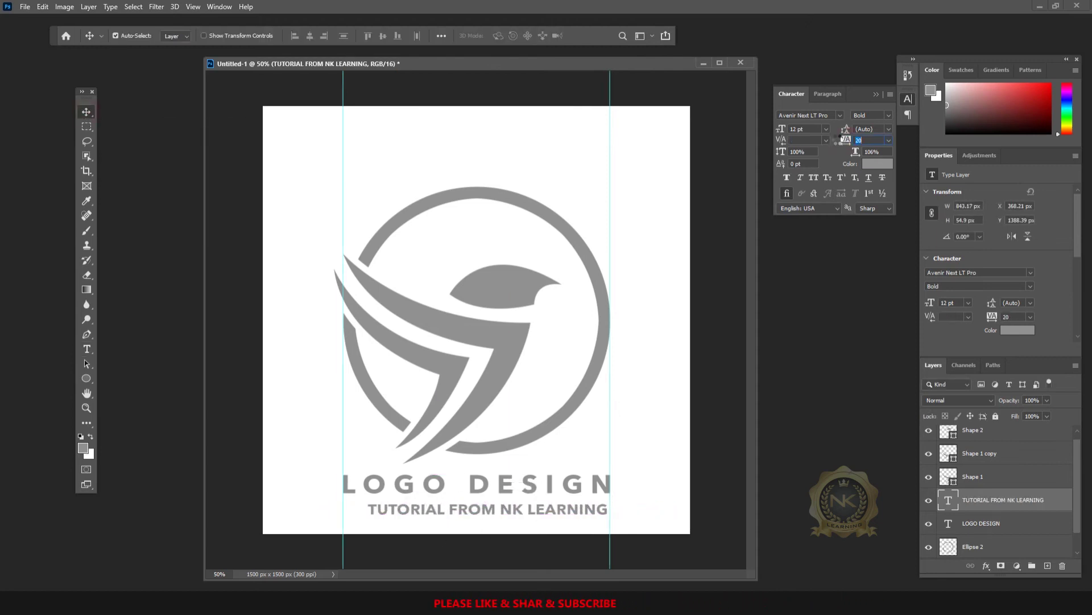
pyautogui.moveTo(494, 509); pyautogui.dragTo(482, 512)
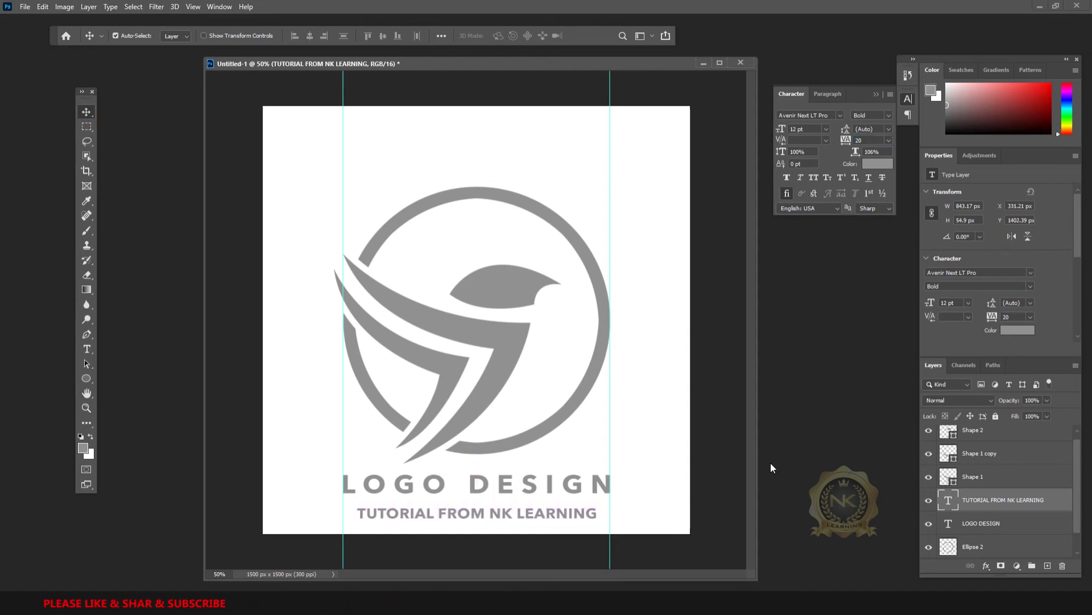
pyautogui.press('Down')
pyautogui.press('Down')
pyautogui.press('Down')
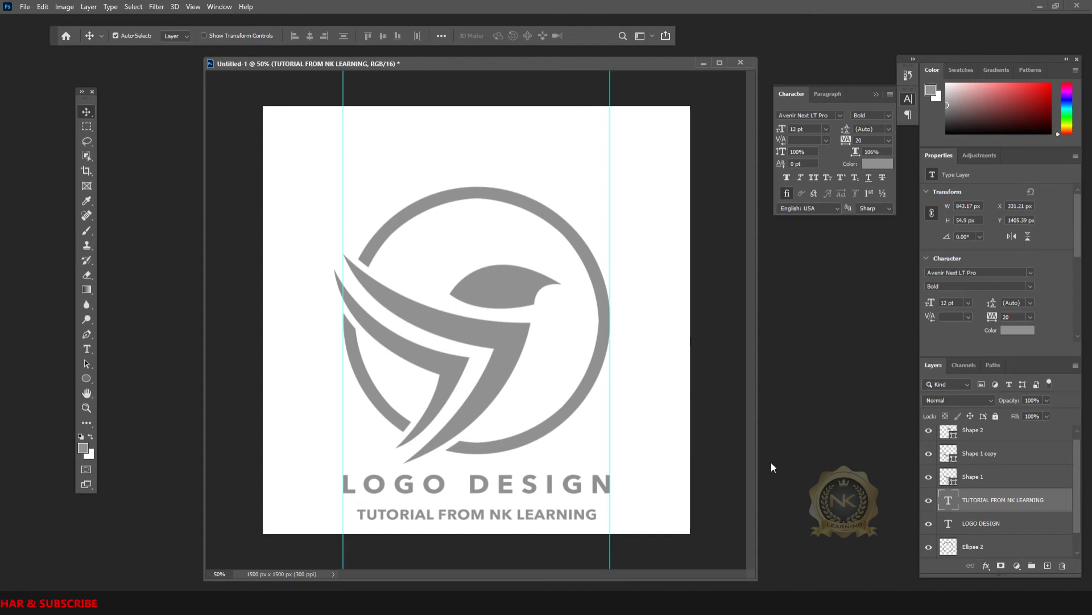
# Try aligning the TUTORIAL FROM NK LEARNING text to the Background's vertical centre, and undo the alignment.
pyautogui.scroll(-1, 1001, 500)
pyautogui.keyDown('ctrl'); pyautogui.click(1001, 546); pyautogui.keyUp('ctrl')
pyautogui.click(383, 36)
pyautogui.hotkey('ctrl', 'z')
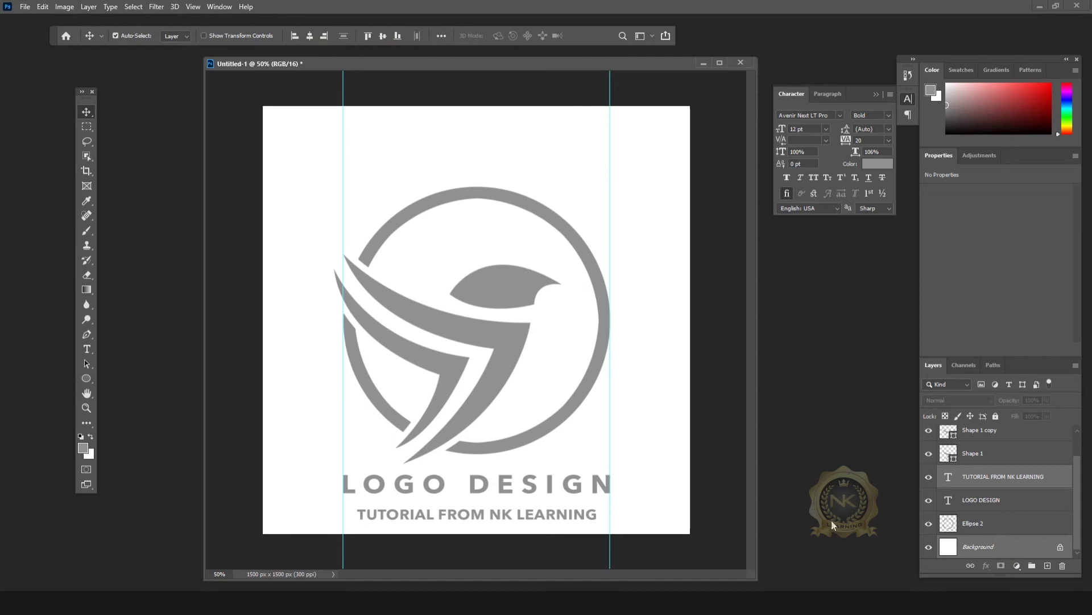
# Nudge the TUTORIAL FROM NK LEARNING text down by about 13 px, away from LOGO DESIGN.
pyautogui.moveTo(588, 518); pyautogui.dragTo(589, 518)
pyautogui.click(603, 522)
pyautogui.press('Return')
pyautogui.click(1002, 476)
pyautogui.press('Down')
pyautogui.press('Down')
pyautogui.press('Down')
pyautogui.press('Down')
pyautogui.press('Down')
pyautogui.press('Down')
pyautogui.press('Down')
pyautogui.press('Down')
pyautogui.press('Down')
pyautogui.press('Down')
pyautogui.press('Down')
pyautogui.press('Down')
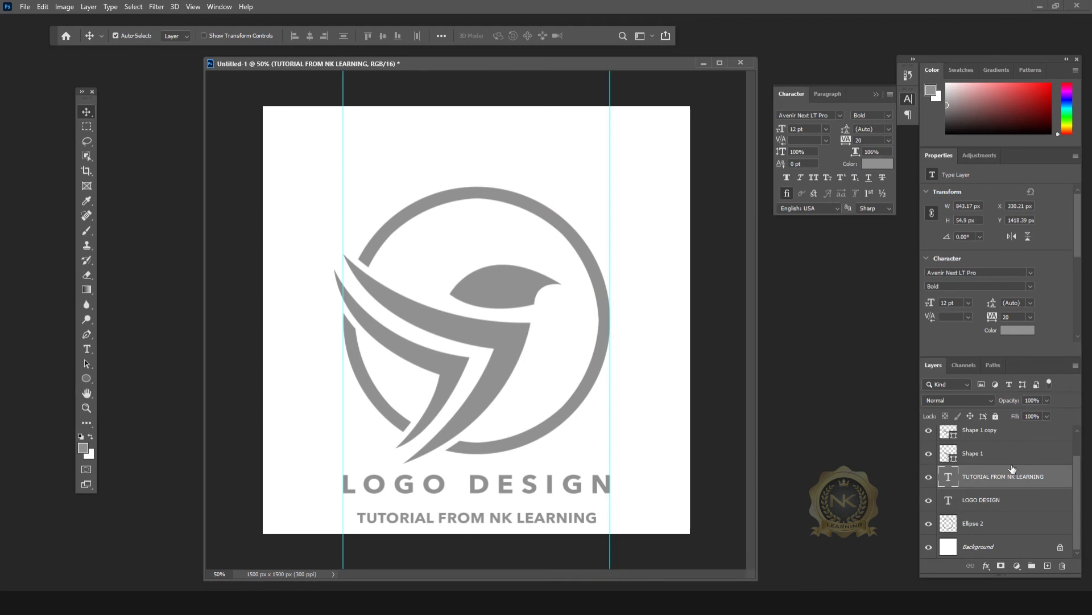
# Merge all layers from Shape 2 down to Ellipse 2, including both texts, into one layer above the Background.
pyautogui.scroll(1, 1004, 463)
pyautogui.click(997, 436)
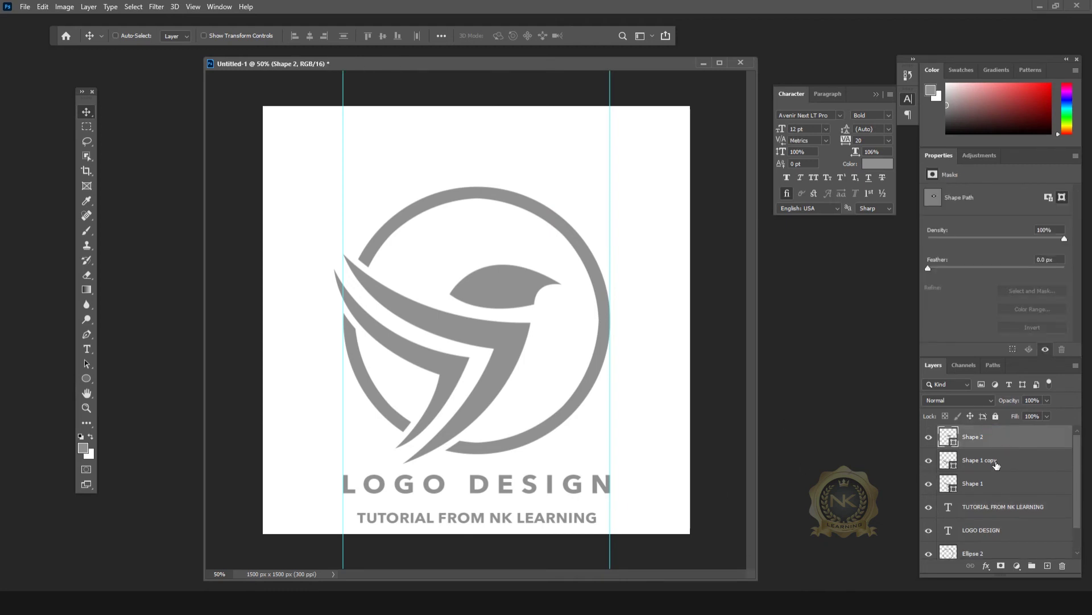
pyautogui.keyDown('shift'); pyautogui.click(997, 462); pyautogui.keyUp('shift')
pyautogui.keyDown('shift'); pyautogui.click(999, 484); pyautogui.keyUp('shift')
pyautogui.keyDown('shift'); pyautogui.click(1000, 515); pyautogui.keyUp('shift')
pyautogui.keyDown('shift'); pyautogui.click(993, 530); pyautogui.keyUp('shift')
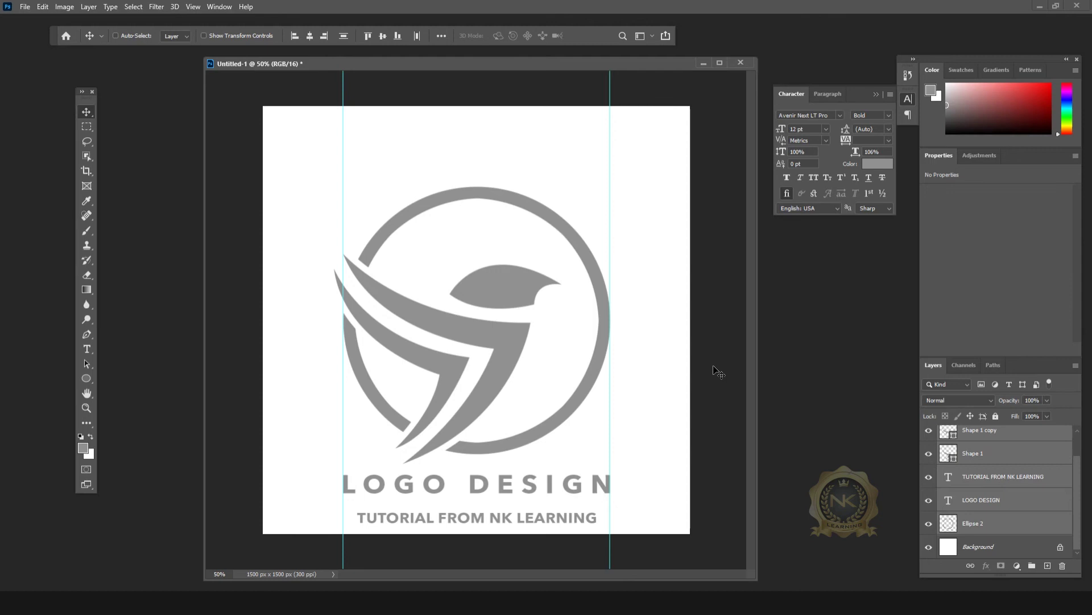
pyautogui.hotkey('ctrl', 'e')
pyautogui.click(929, 439)
pyautogui.click(929, 438)
# Move the merged logo up to about Y 160 px and centre it horizontally on the Background.
pyautogui.moveTo(491, 376); pyautogui.dragTo(497, 340)
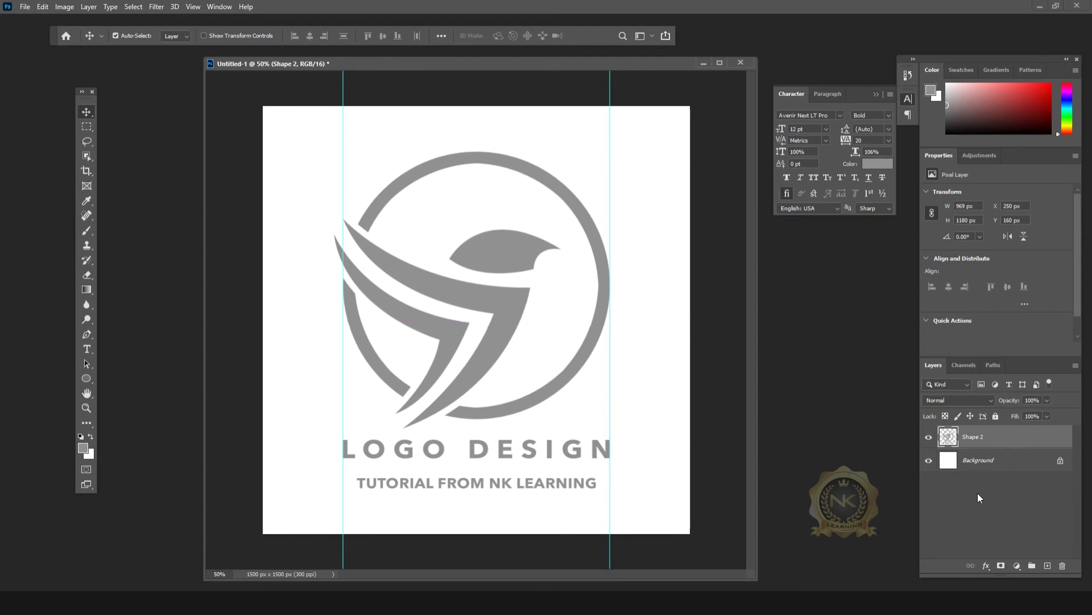
pyautogui.keyDown('shift'); pyautogui.click(980, 462); pyautogui.keyUp('shift')
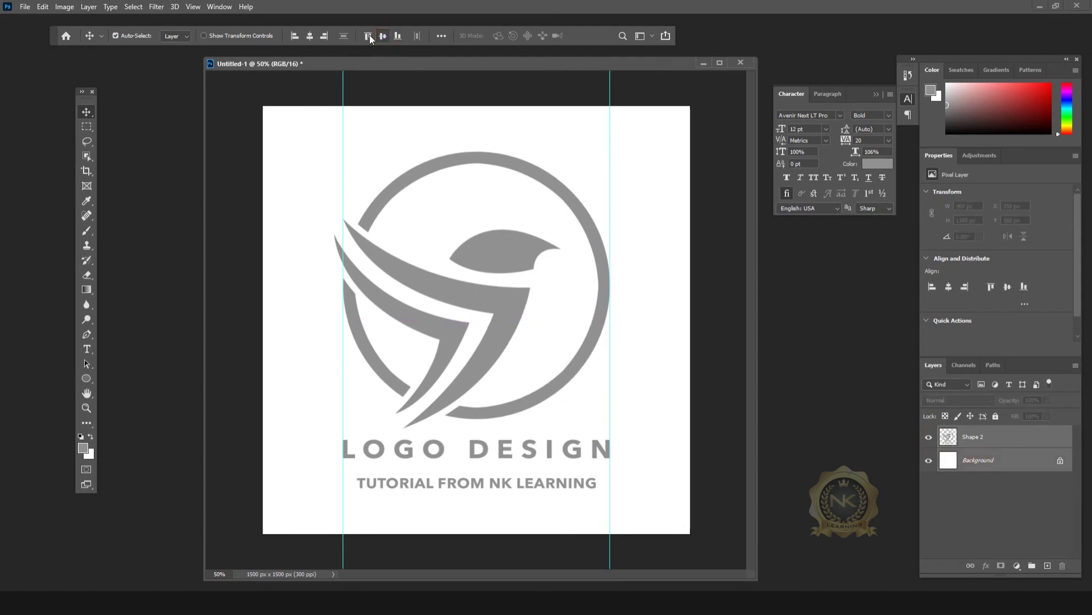
pyautogui.click(311, 38)
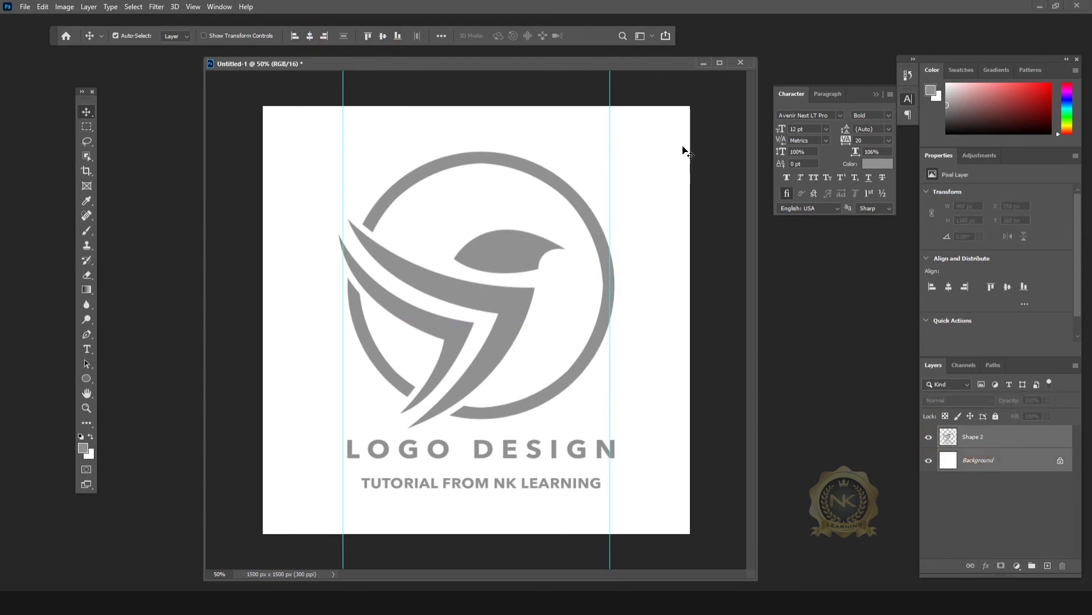
pyautogui.click(610, 92)
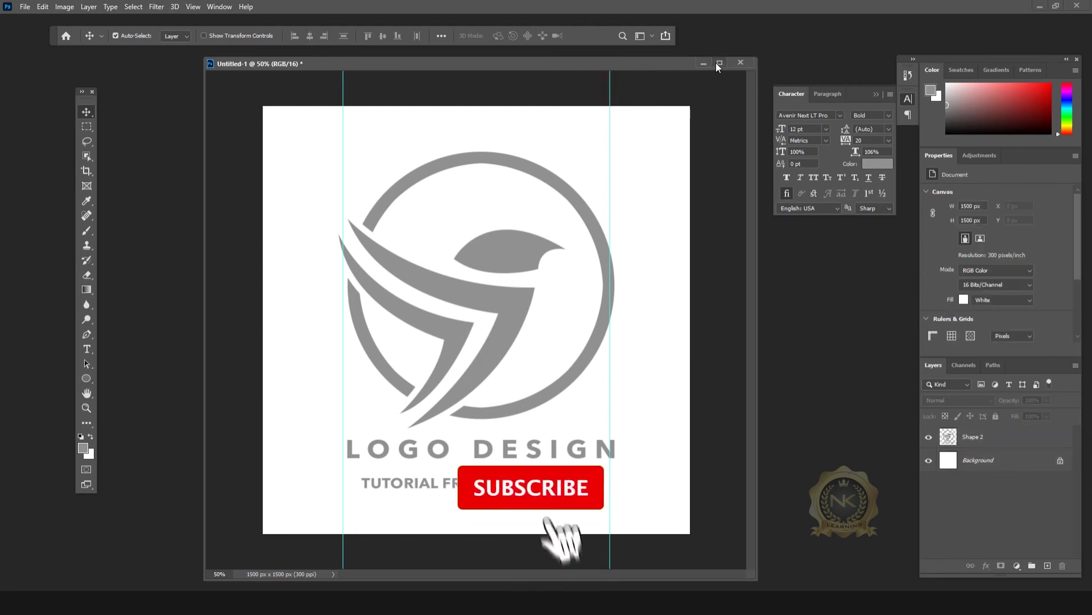
# Clear both vertical guides from the view of the logo document.
pyautogui.click(718, 63)
pyautogui.moveTo(674, 62); pyautogui.dragTo(356, 17)
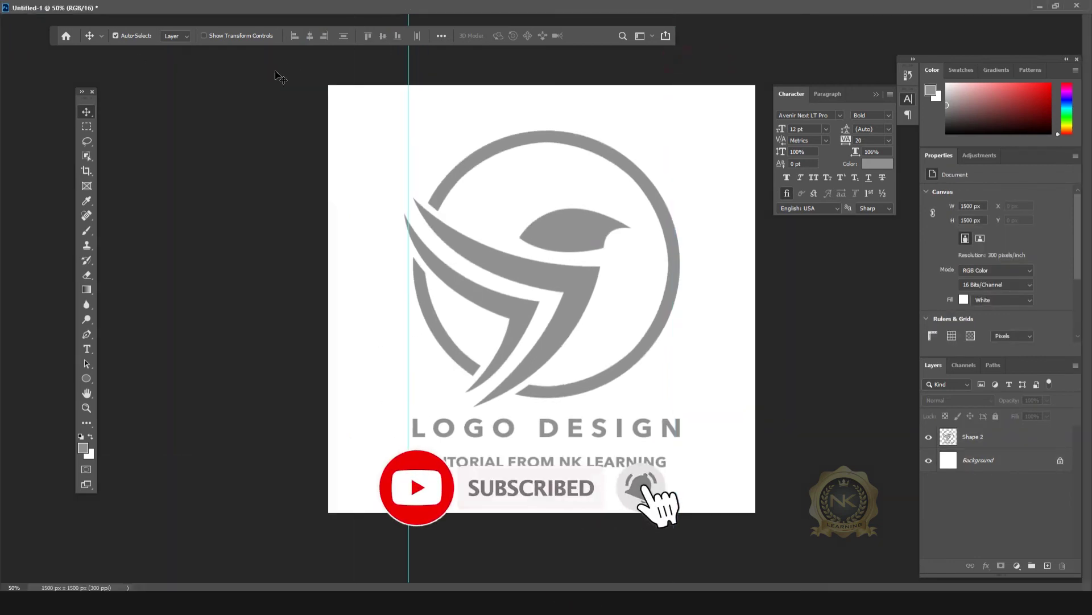
pyautogui.hotkey('ctrl', ';')
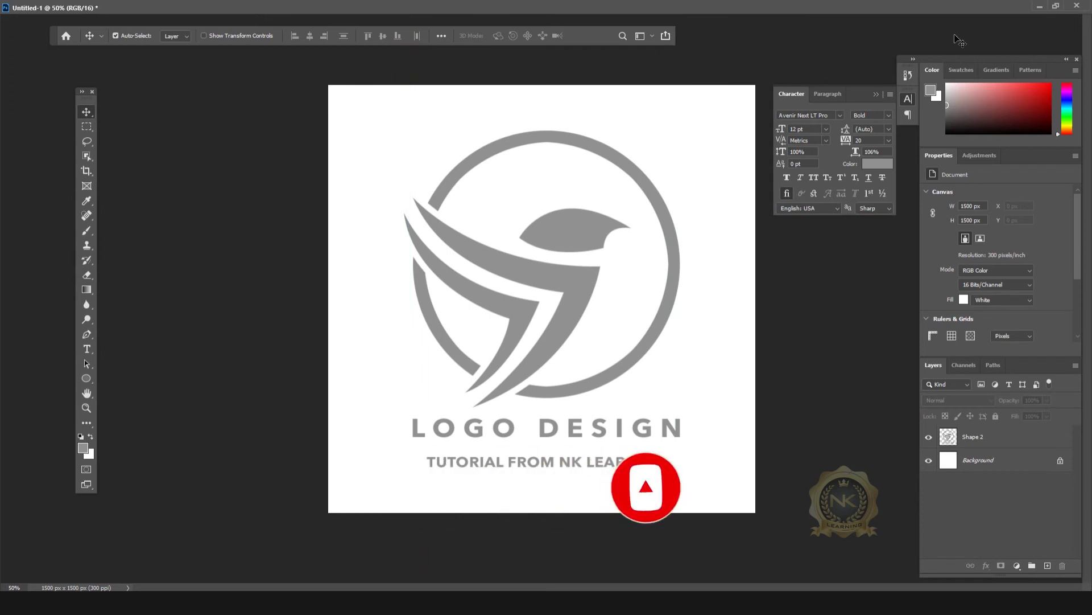
pyautogui.click(1056, 5)
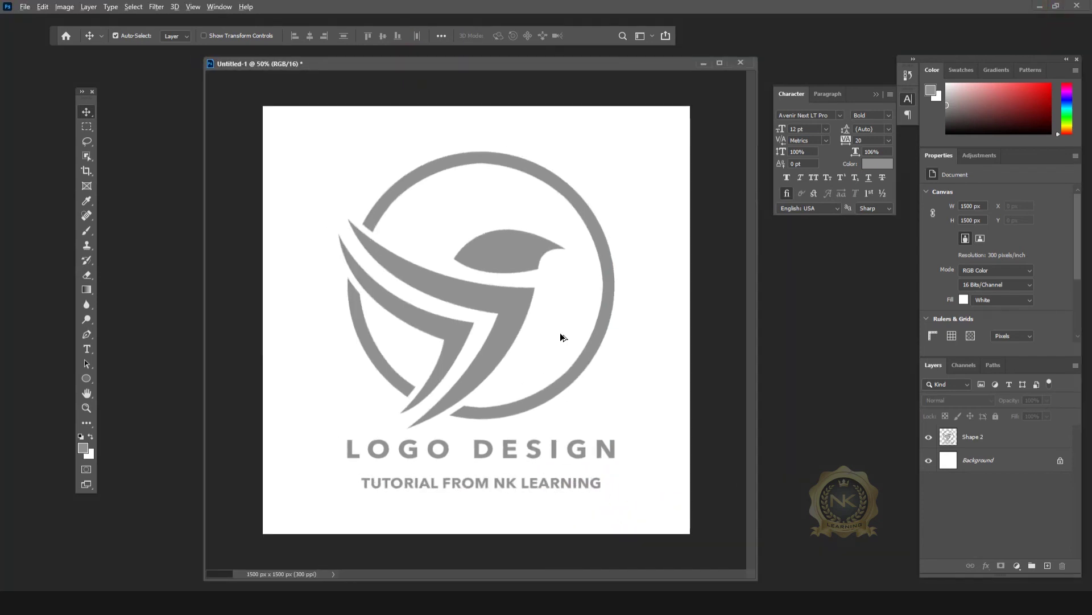
pyautogui.click(500, 337)
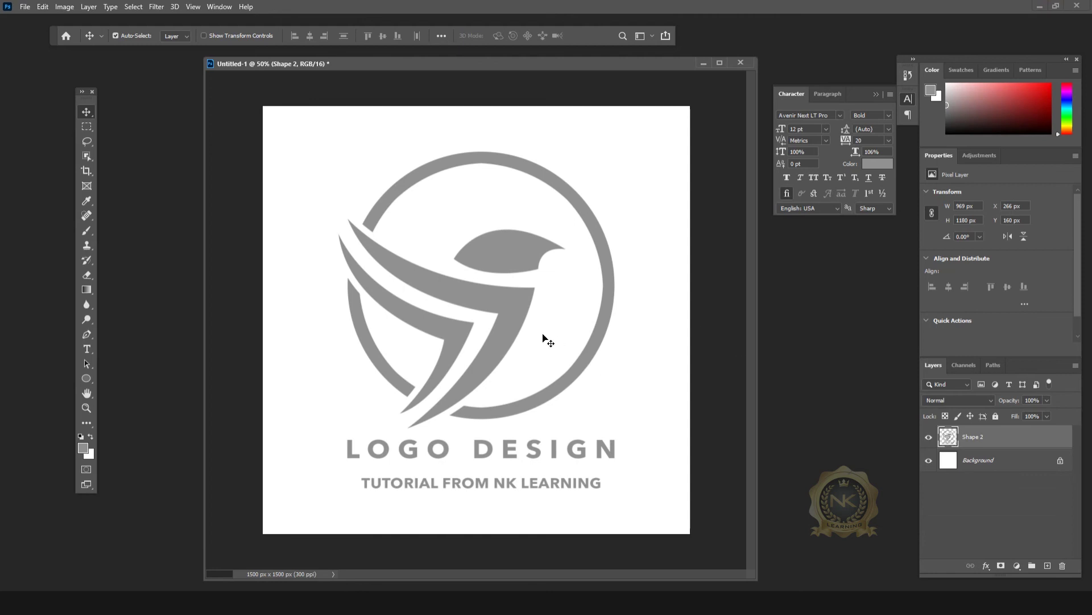
pyautogui.click(220, 196)
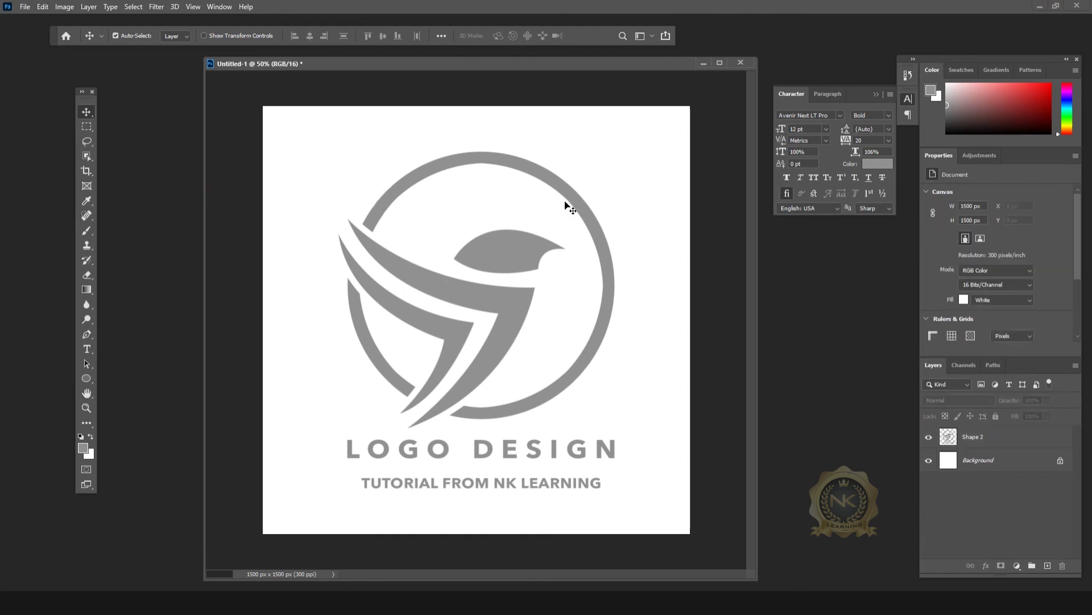
# Open the gold gradient JPG starting with 360_F_126662014 from New Volume (F:) and arrange it beside the logo document.
pyautogui.click(25, 7)
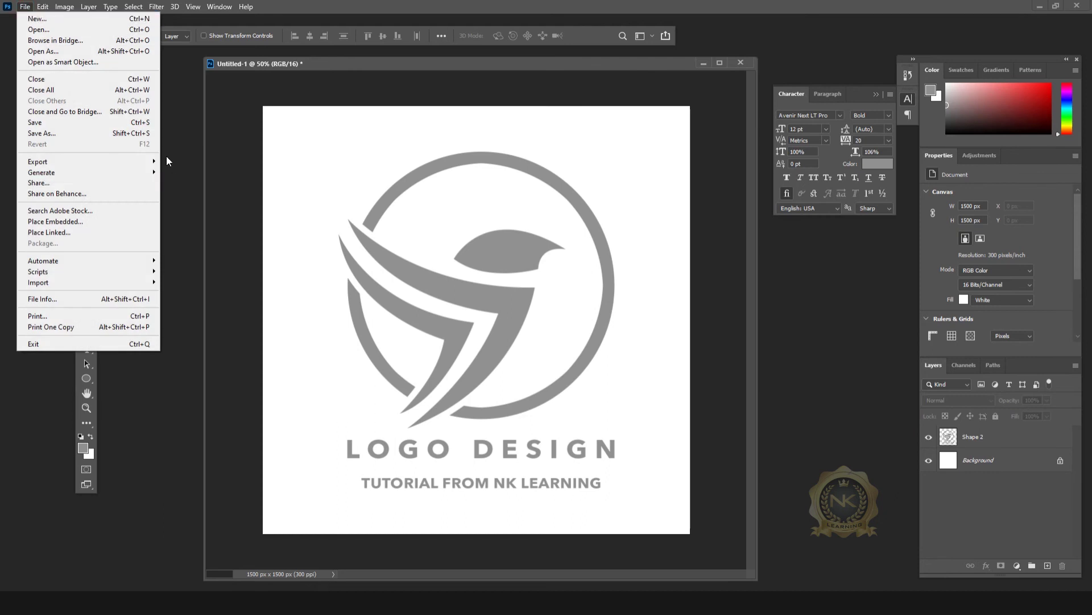
pyautogui.click(50, 29)
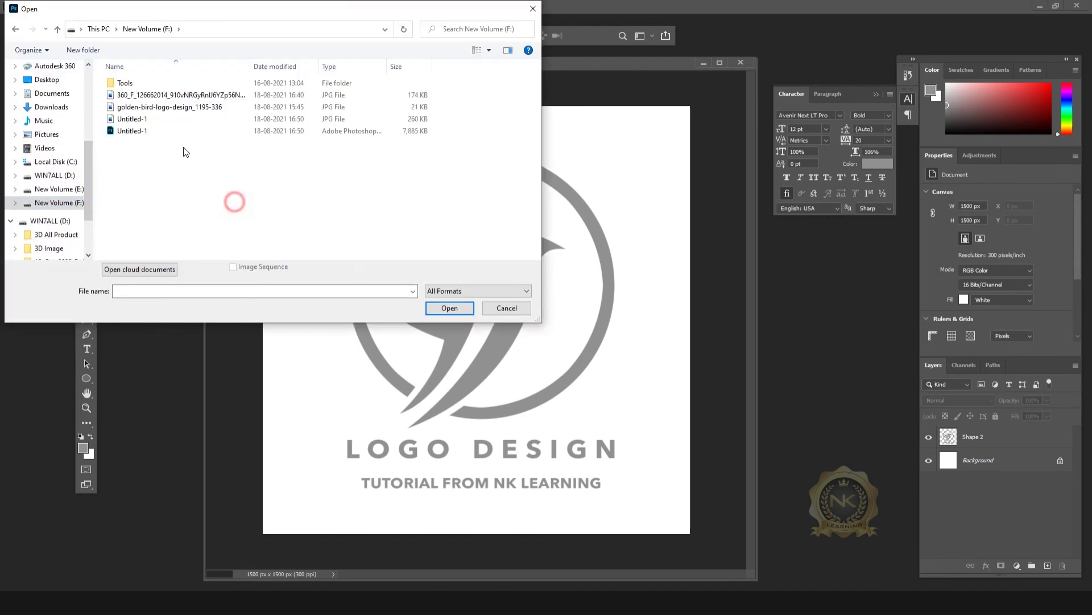
pyautogui.click(132, 96)
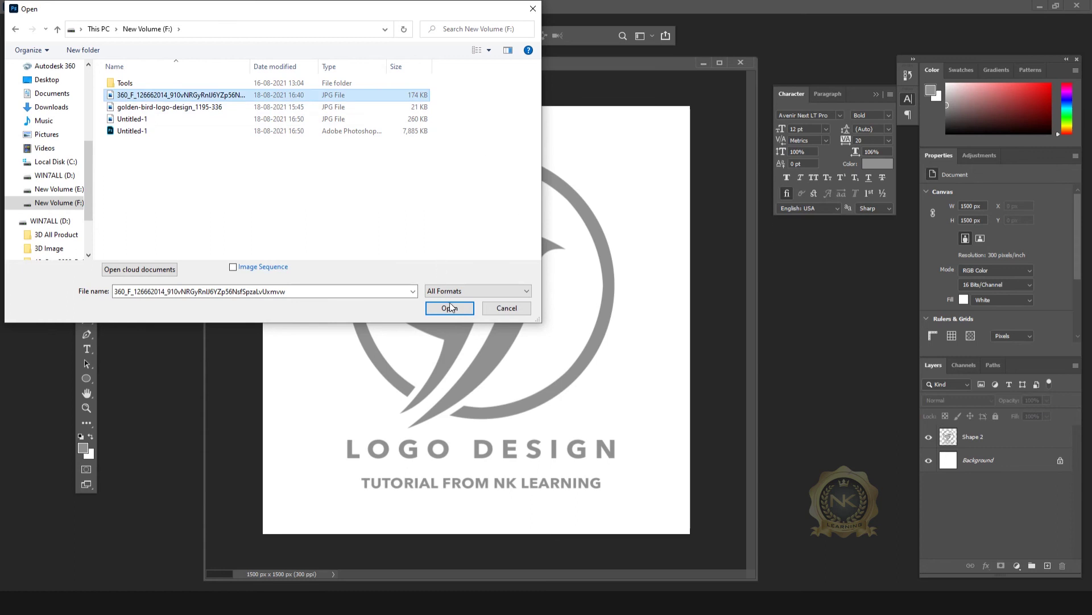
pyautogui.click(449, 308)
pyautogui.moveTo(370, 91); pyautogui.dragTo(671, 336)
pyautogui.click(420, 220)
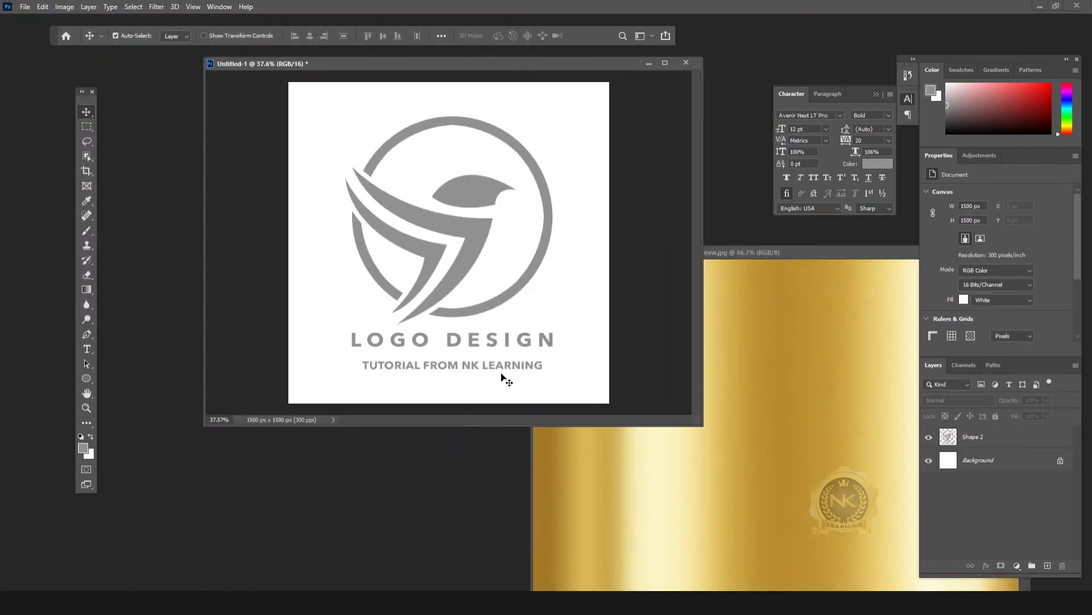
# Copy the entire gold gradient image and paste it as a new layer into the logo document.
pyautogui.click(877, 364)
pyautogui.hotkey('ctrl', 'a')
pyautogui.moveTo(739, 385); pyautogui.dragTo(786, 365)
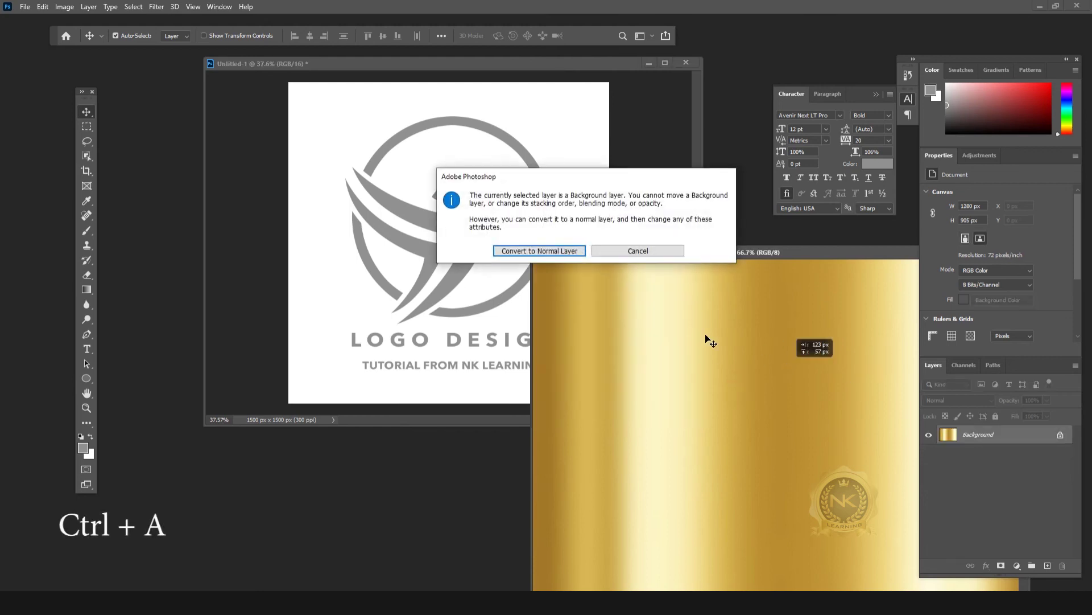
pyautogui.press('Escape')
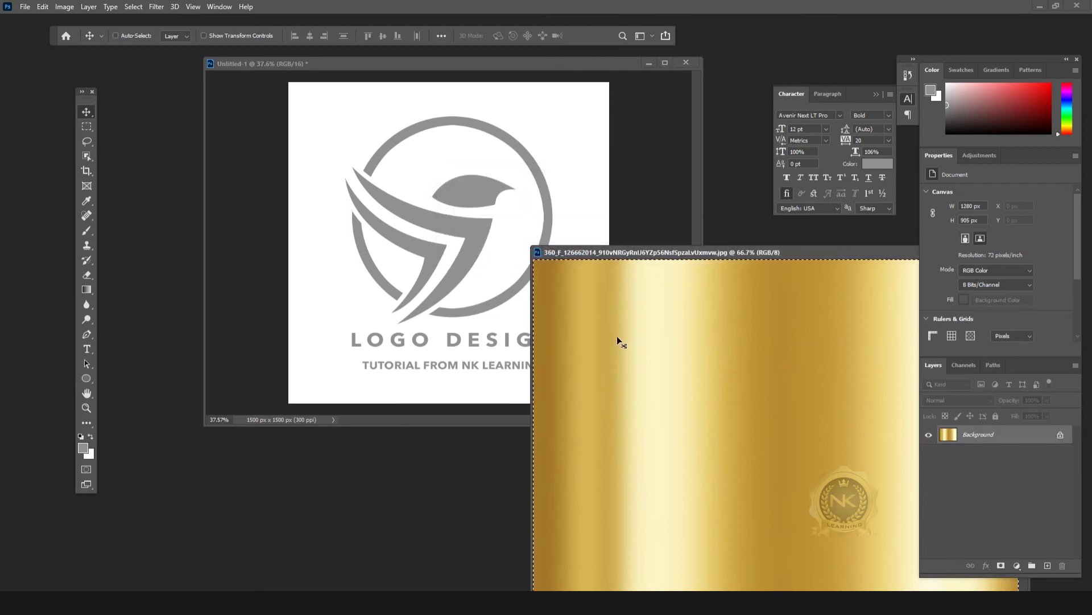
pyautogui.click(583, 170)
pyautogui.hotkey('ctrl', 'v')
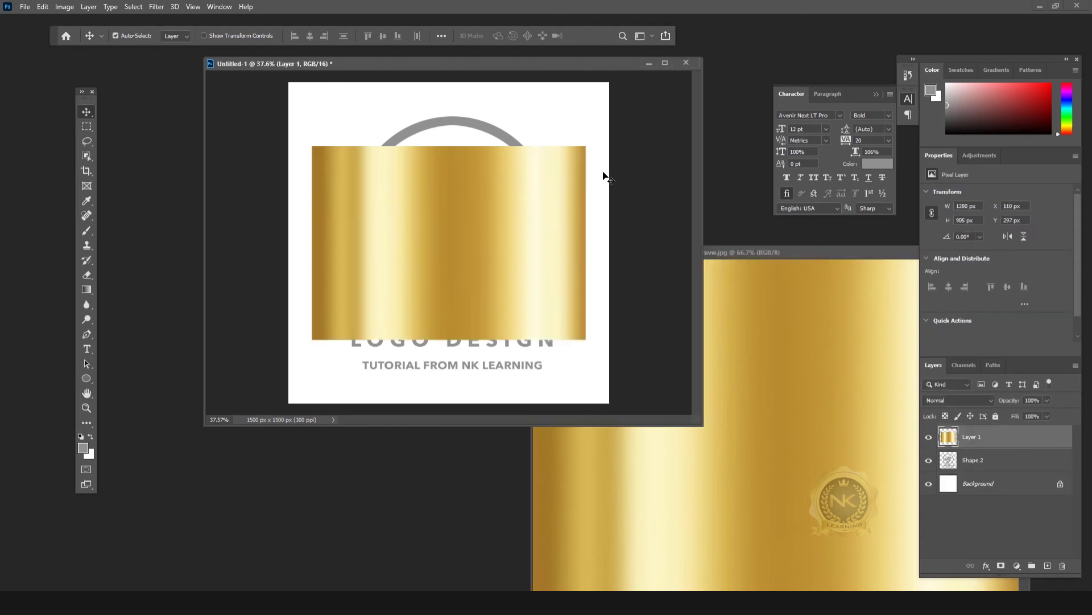
# Move the gold gradient layer over the ring and bird, to about X 136 px, Y 160 px.
pyautogui.press('Tab')
pyautogui.press('Tab')
pyautogui.hotkey('ctrl', '+')
pyautogui.moveTo(547, 305); pyautogui.dragTo(602, 283)
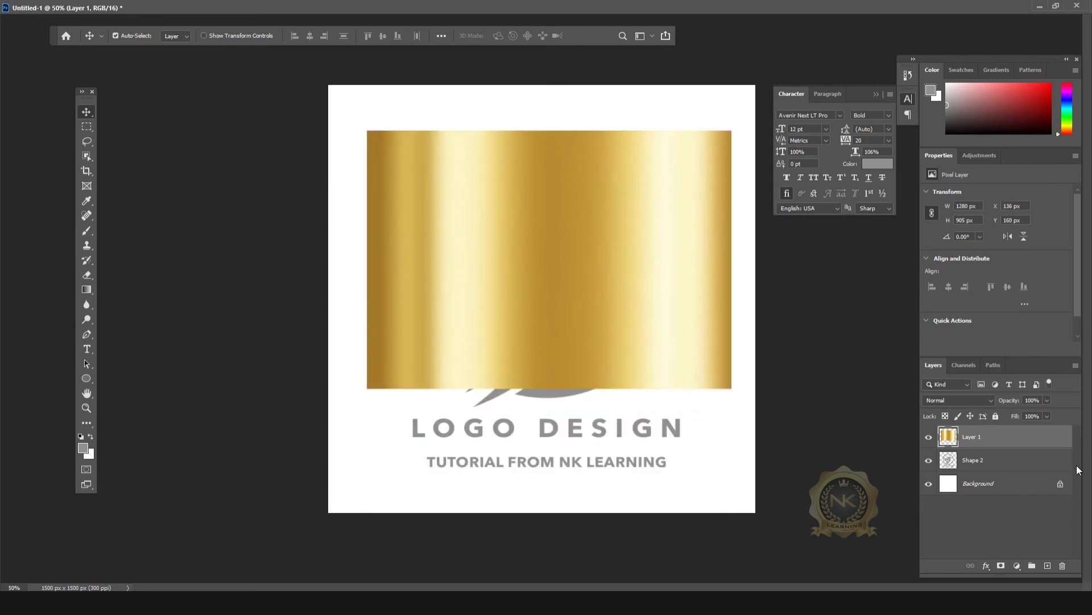
# Clip the gold gradient layer to the merged Shape 2 logo layer with a clipping mask.
pyautogui.keyDown('alt'); pyautogui.click(1049, 447); pyautogui.keyUp('alt')
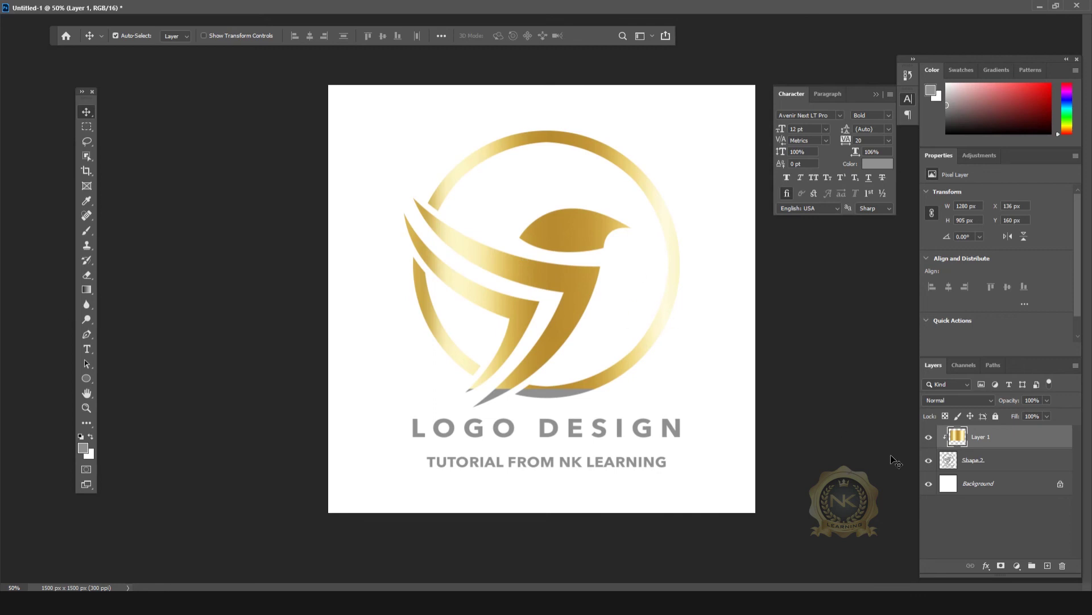
pyautogui.hotkey('ctrl', 'alt', 'g')
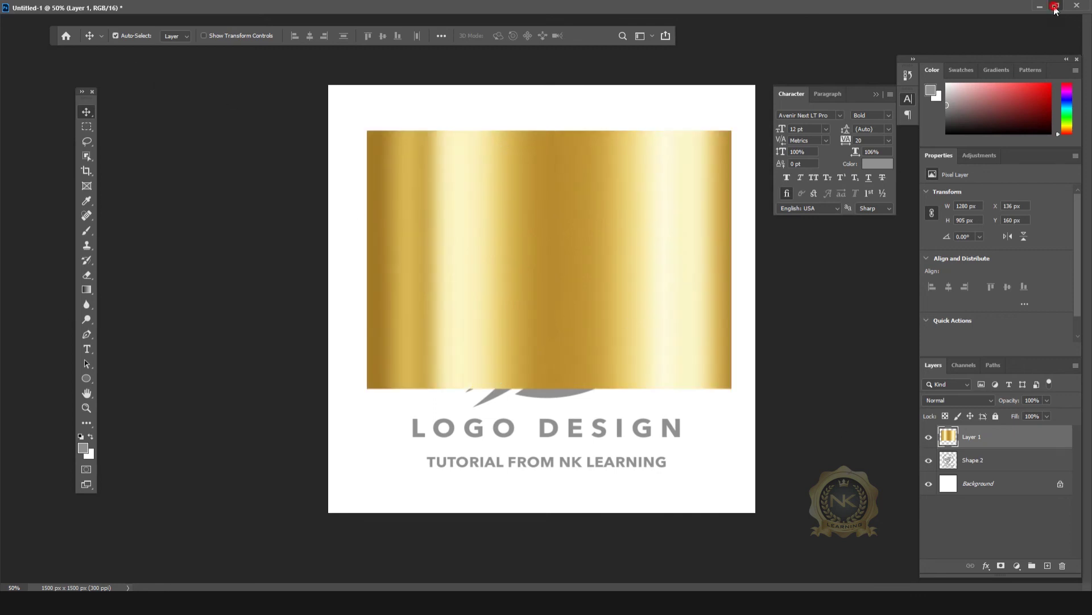
pyautogui.click(1055, 7)
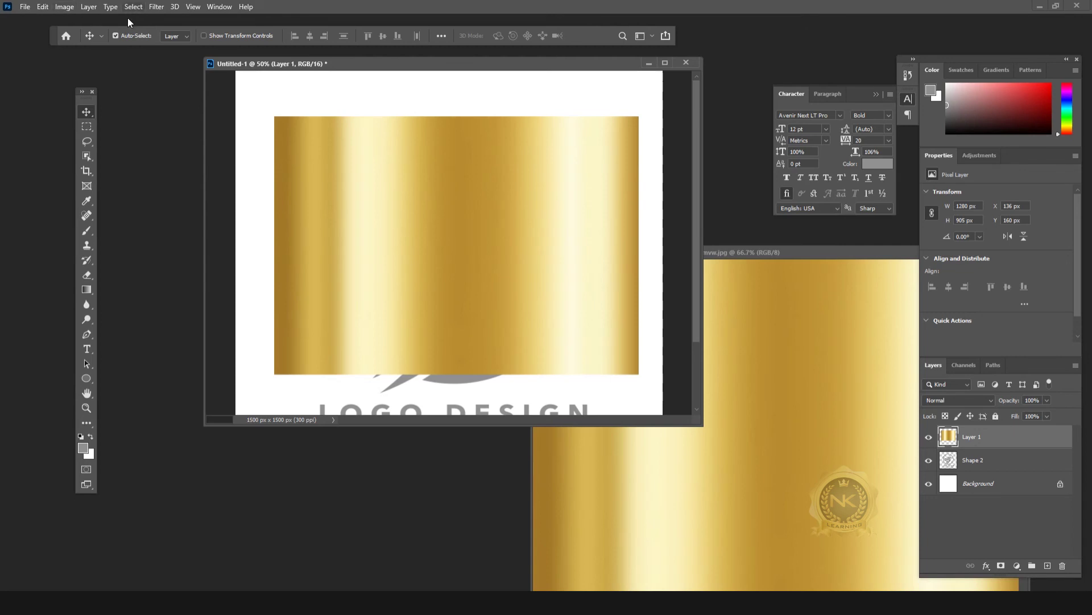
pyautogui.click(89, 7)
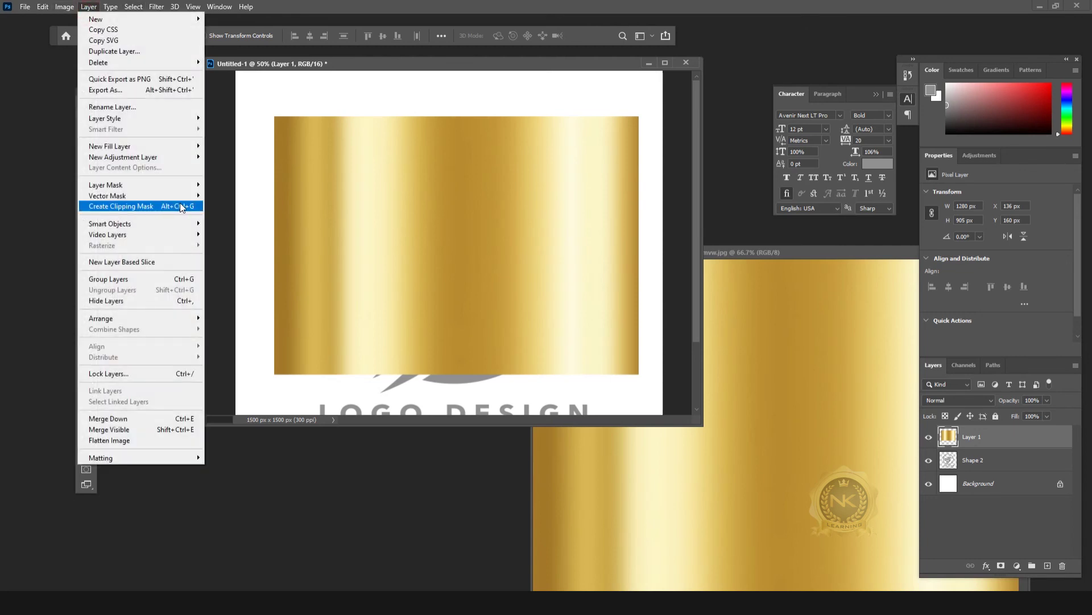
pyautogui.click(115, 213)
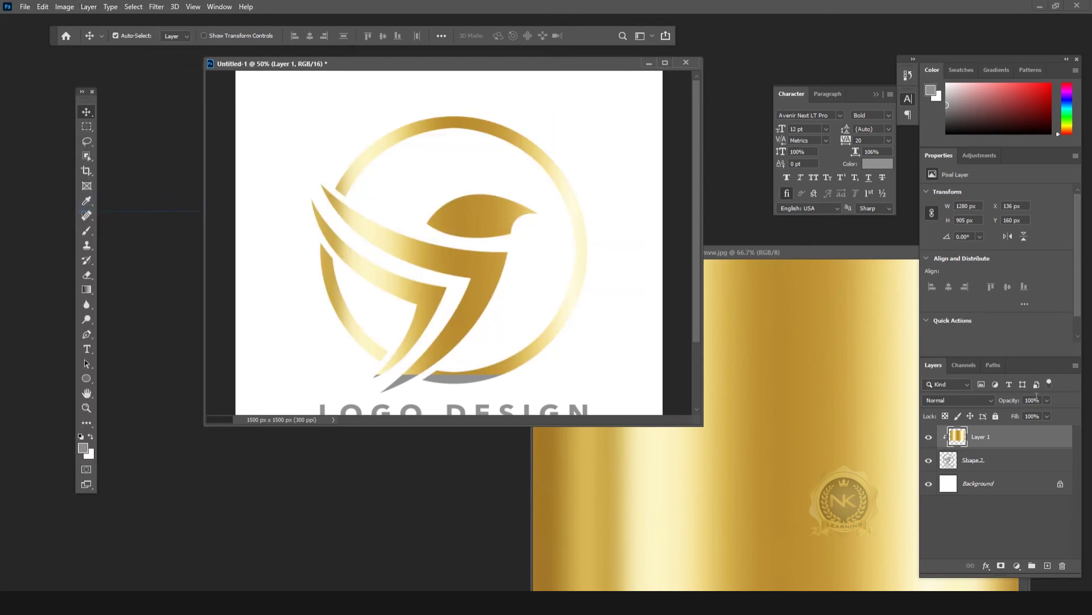
# Close the gold gradient source document and fit the whole logo canvas in the view.
pyautogui.click(790, 252)
pyautogui.hotkey('ctrl', 'w')
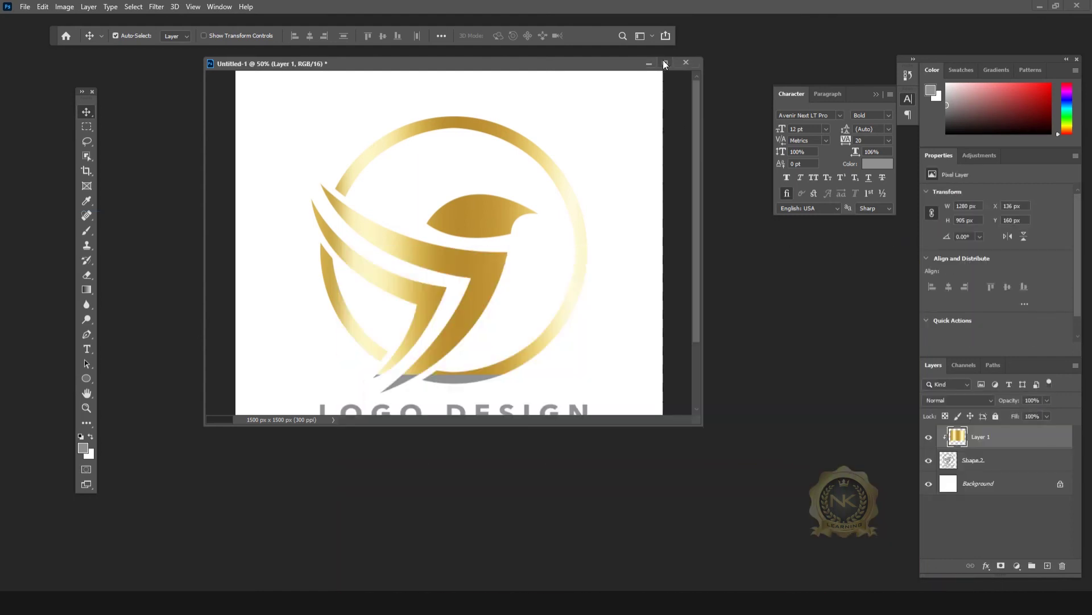
pyautogui.hotkey('ctrl', '0')
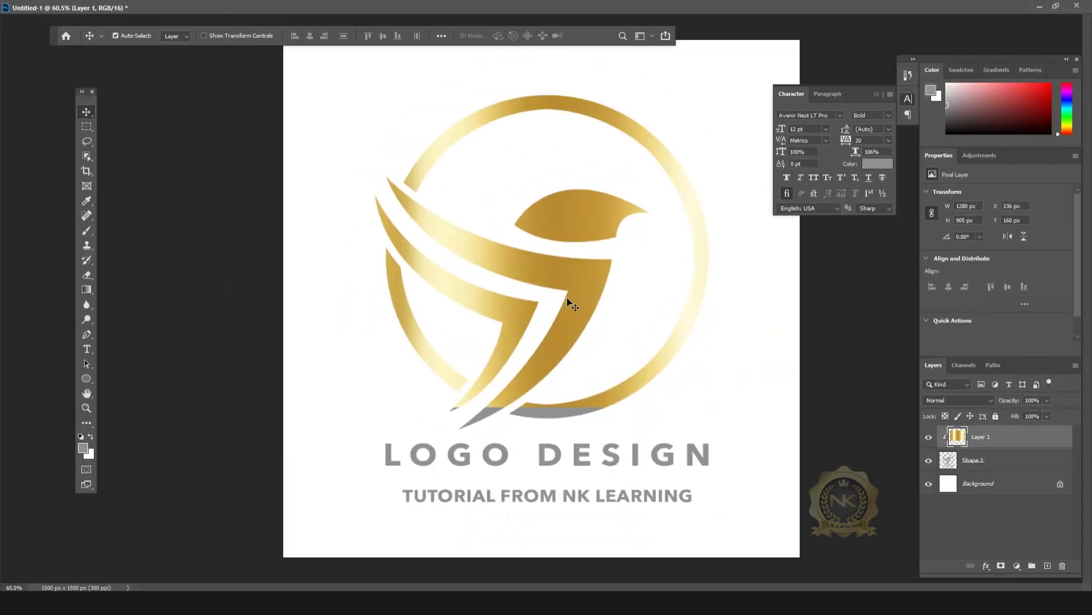
# Extend the gold gradient layer to about 1255 px high by duplicating a selected band of it down over both text lines, and deselect.
pyautogui.press('m')
pyautogui.moveTo(541, 290); pyautogui.dragTo(870, 437)
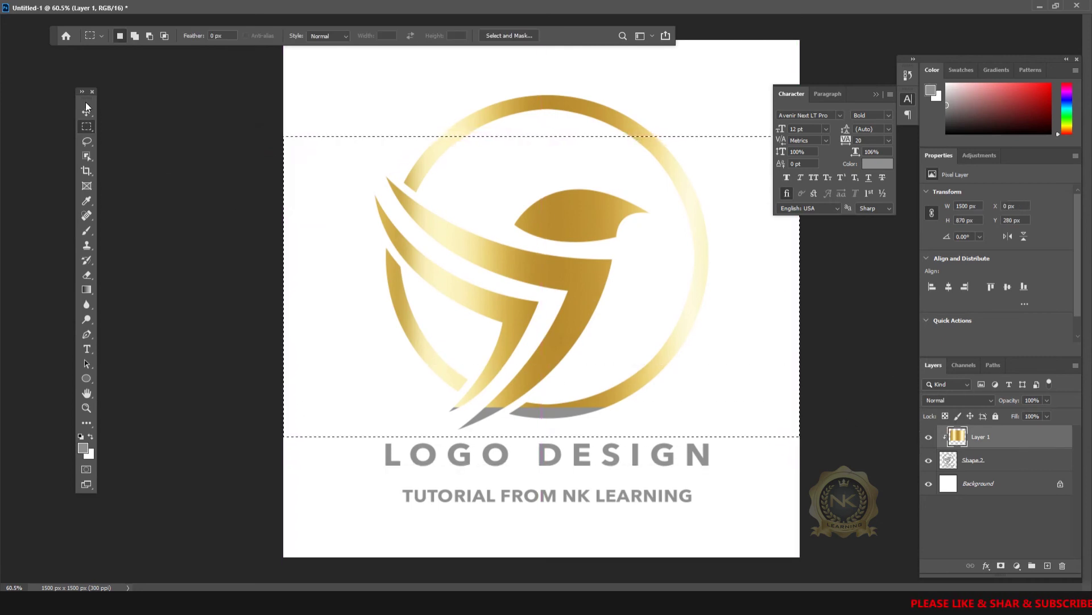
pyautogui.press('v')
pyautogui.moveTo(556, 260); pyautogui.dragTo(554, 377)
pyautogui.press('m')
pyautogui.click(371, 126)
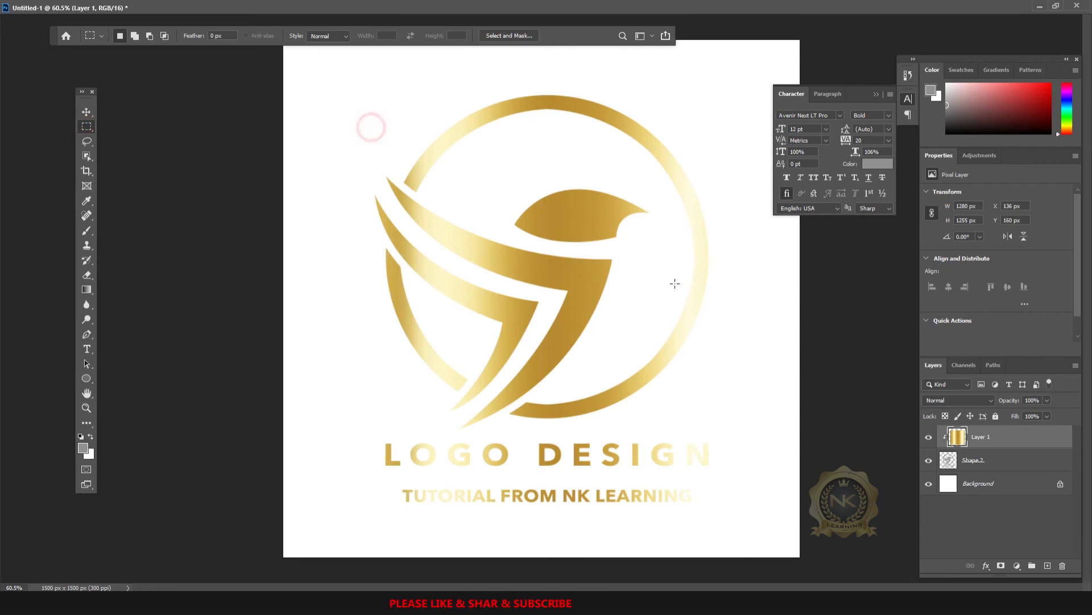
# Scale the gold gradient layer to about 1044 by 1201 px so that it fits closely around the logo and text.
pyautogui.hotkey('ctrl', '-')
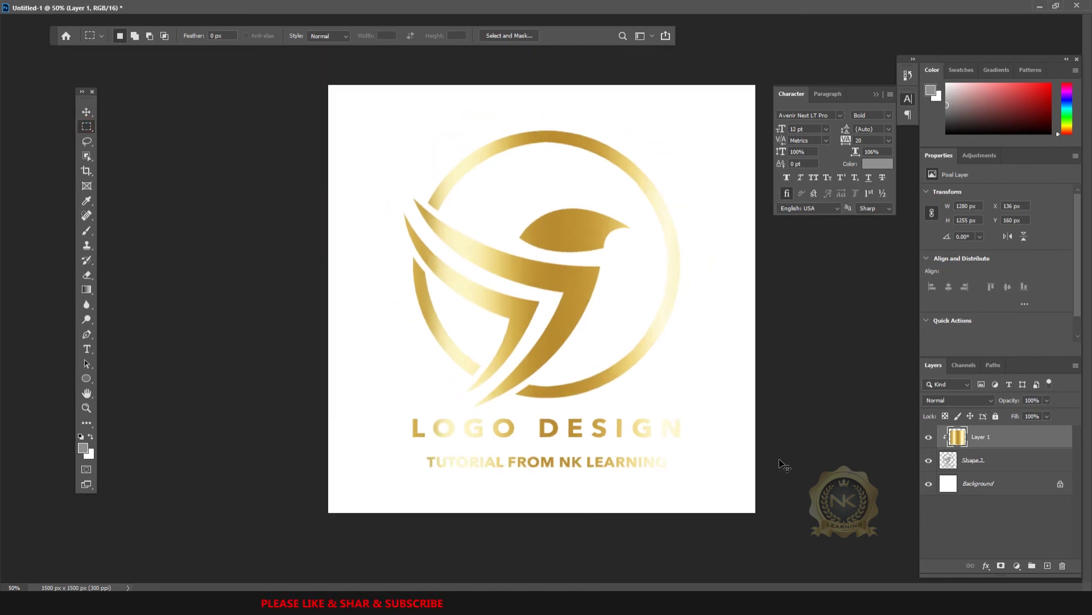
pyautogui.hotkey('ctrl', 't')
pyautogui.moveTo(731, 487); pyautogui.dragTo(693, 472)
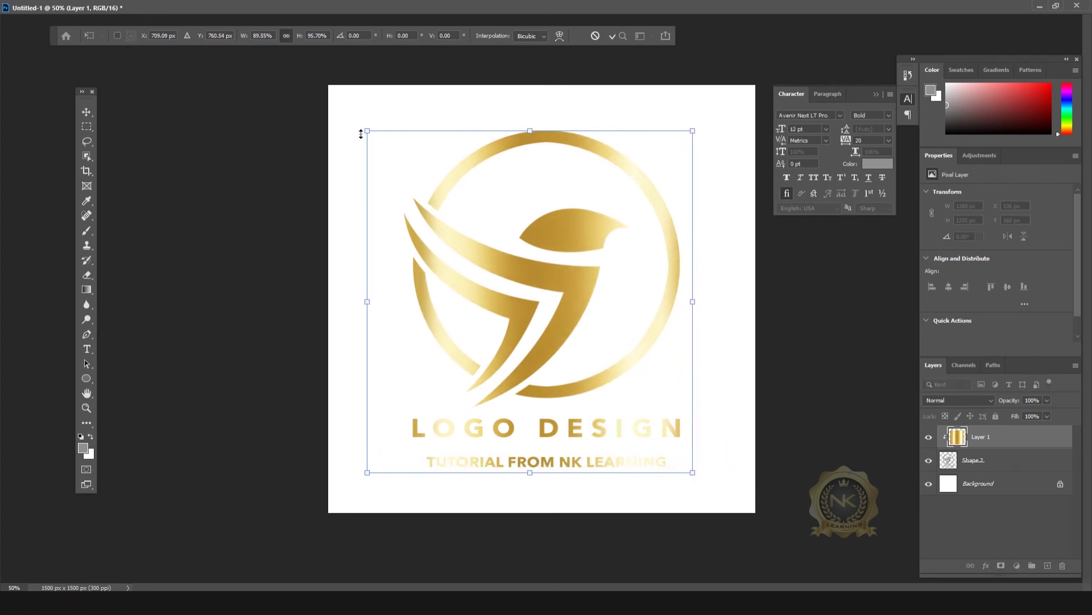
pyautogui.moveTo(370, 301); pyautogui.dragTo(396, 301)
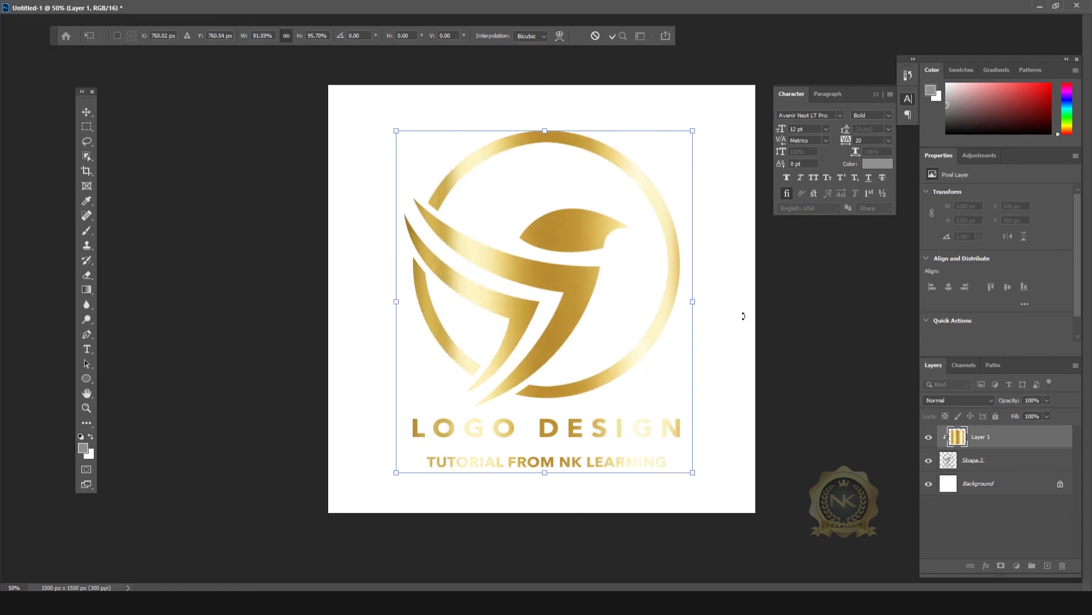
pyautogui.press('Return')
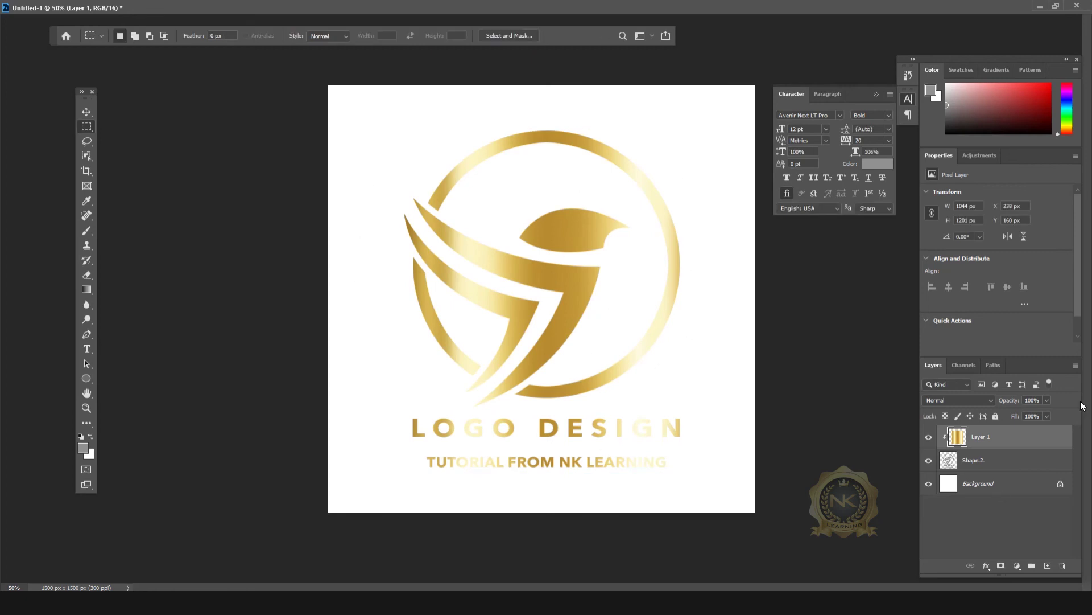
# Convert the locked Background into a regular layer named BACKROUNG.
pyautogui.click(991, 490)
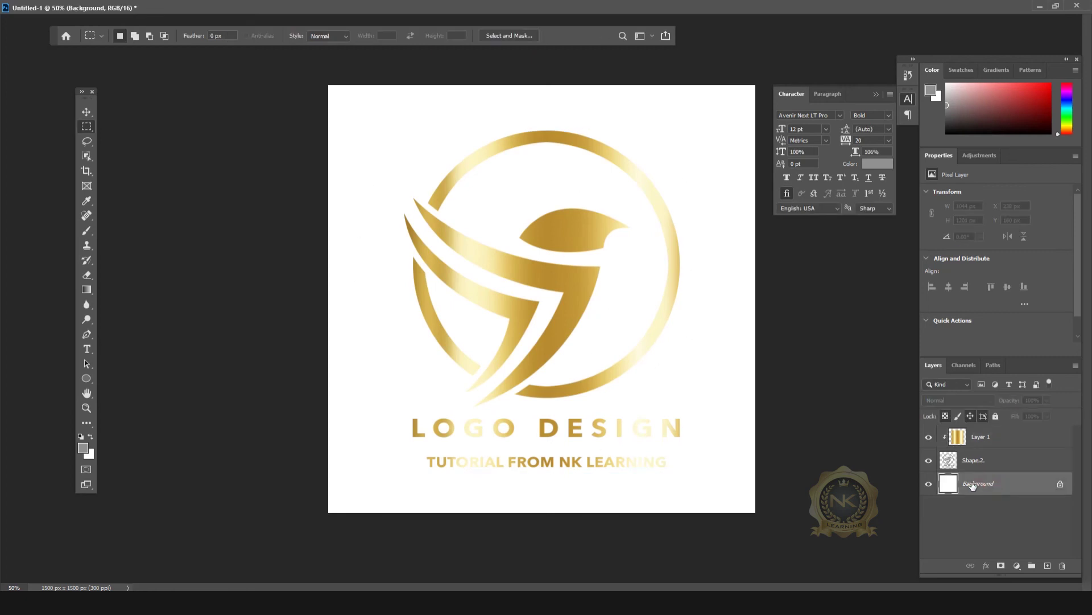
pyautogui.doubleClick(1022, 485)
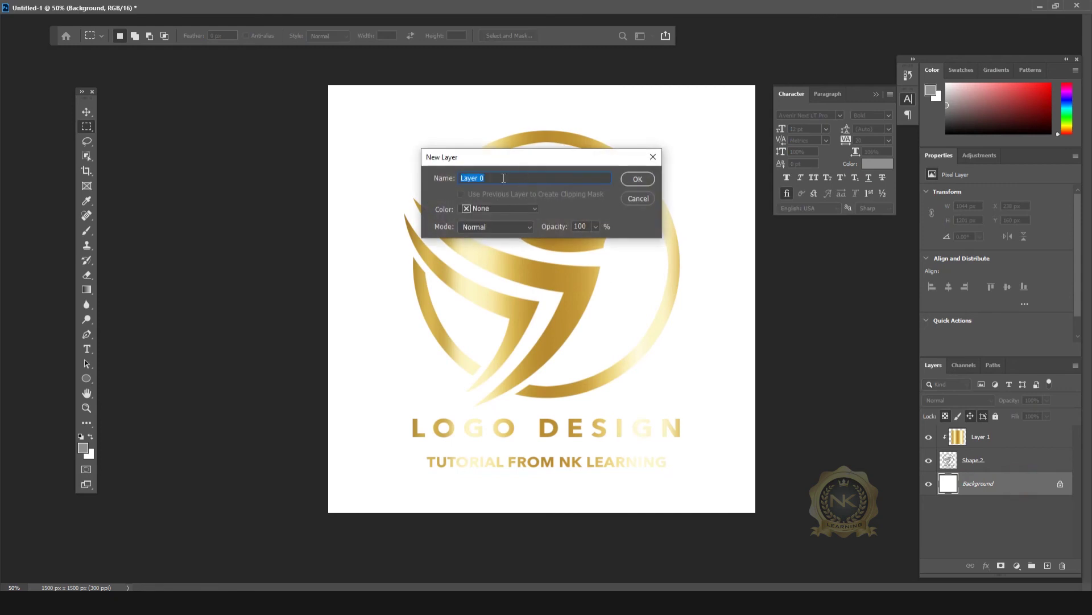
pyautogui.write('bACKROUNG')
pyautogui.hotkey('ctrl', 'a')
pyautogui.write('BACKROUNG')
pyautogui.click(652, 181)
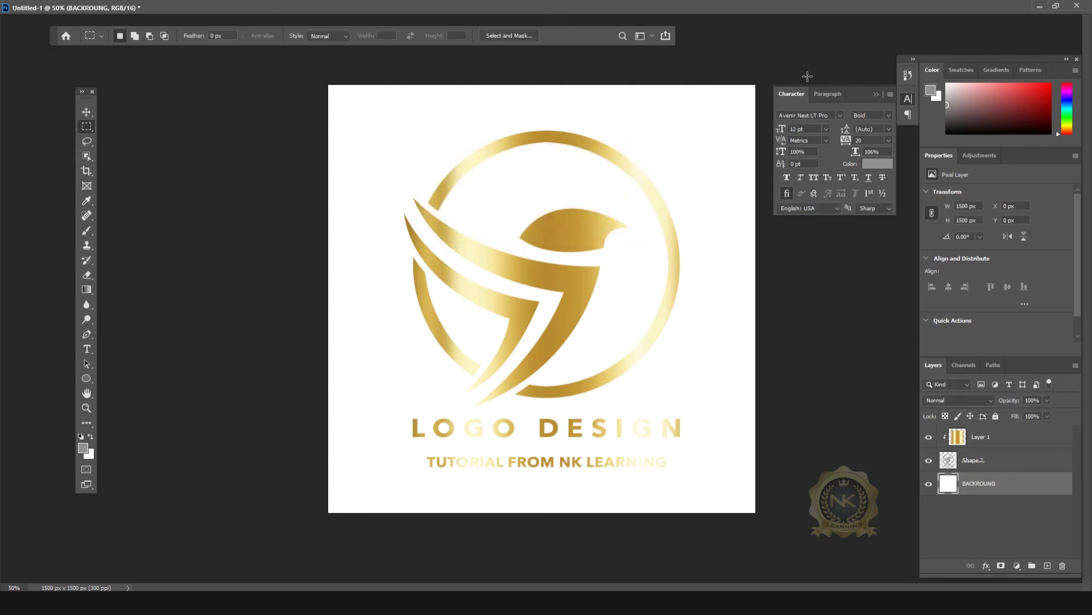
# Add a Gradient Overlay using the Black, White preset to the BACKROUNG layer.
pyautogui.doubleClick(1014, 486)
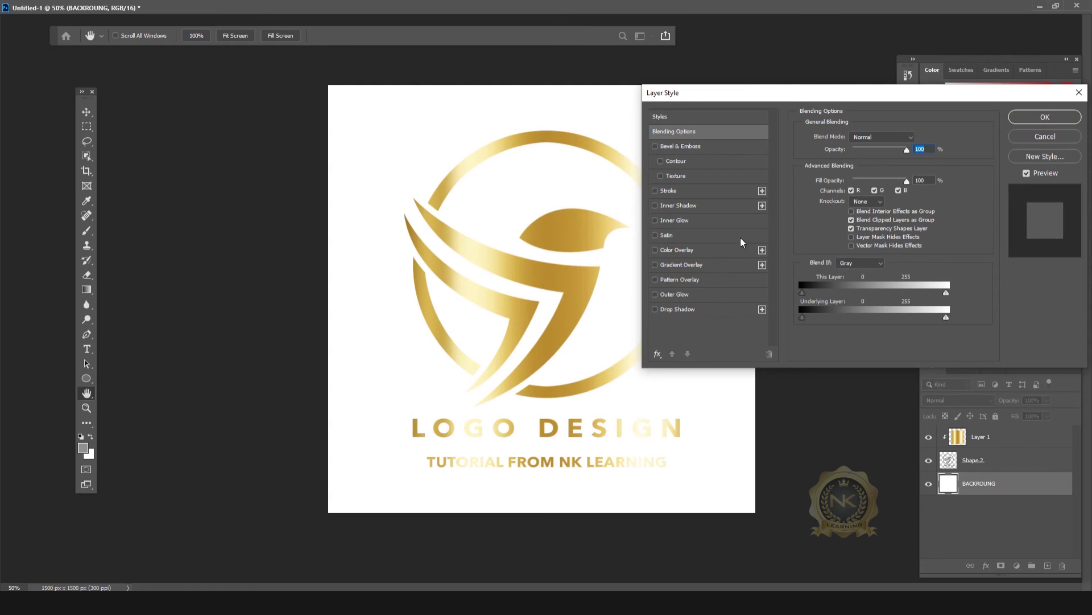
pyautogui.moveTo(718, 92); pyautogui.dragTo(553, 87)
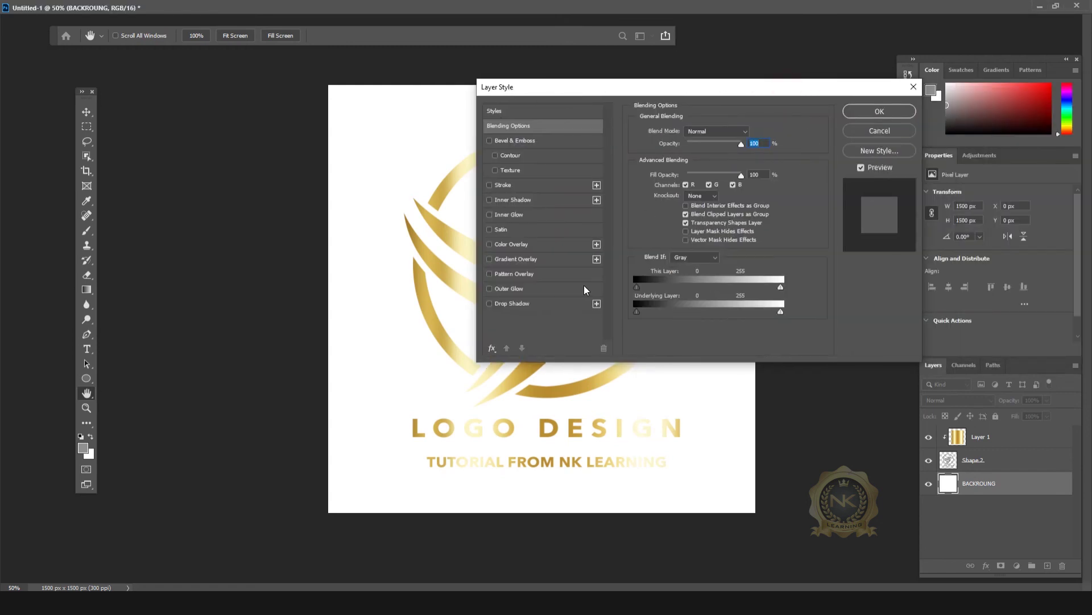
pyautogui.click(540, 259)
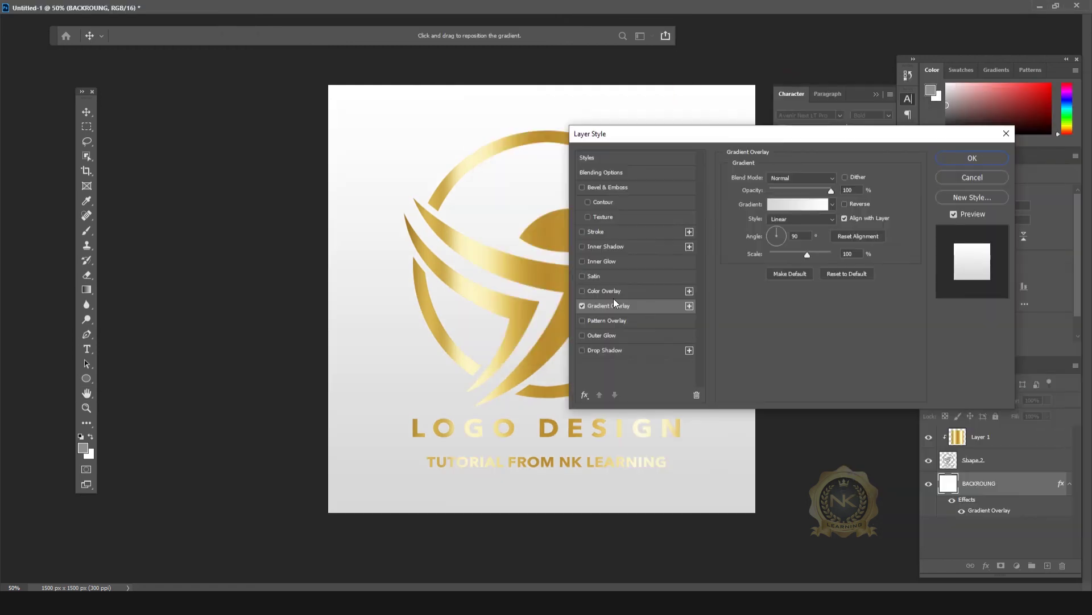
pyautogui.click(798, 203)
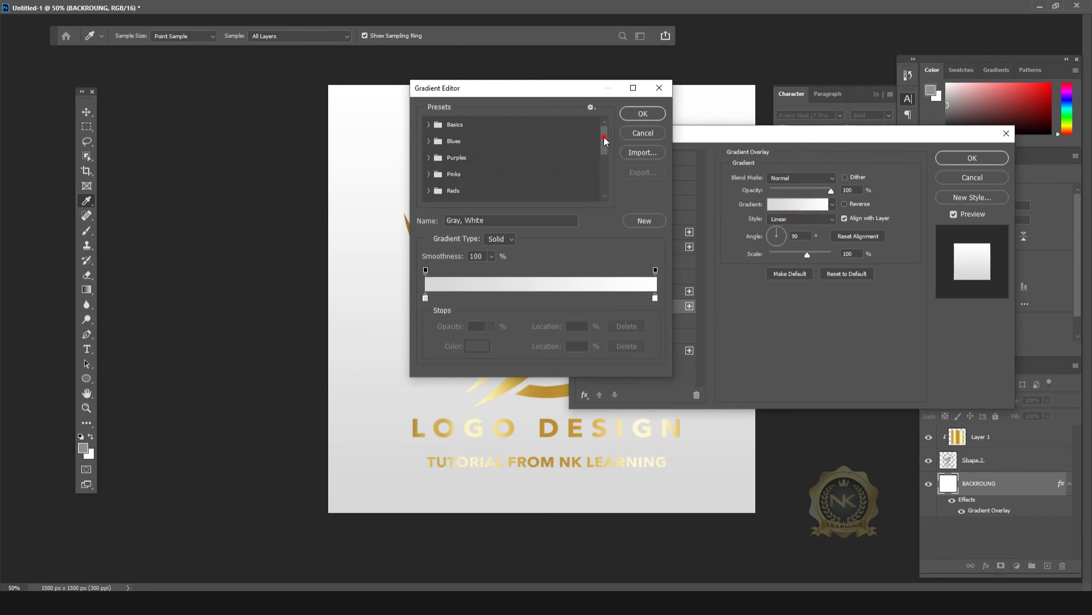
pyautogui.click(428, 124)
pyautogui.click(427, 159)
pyautogui.click(480, 142)
pyautogui.click(643, 114)
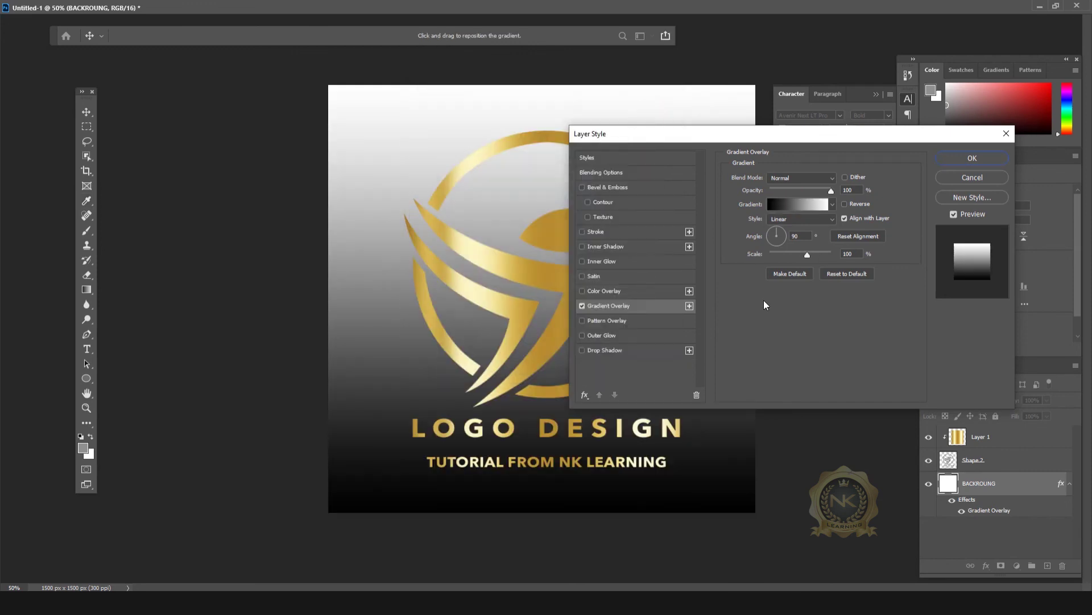
# Set the Gradient Overlay's style to Radial.
pyautogui.click(797, 221)
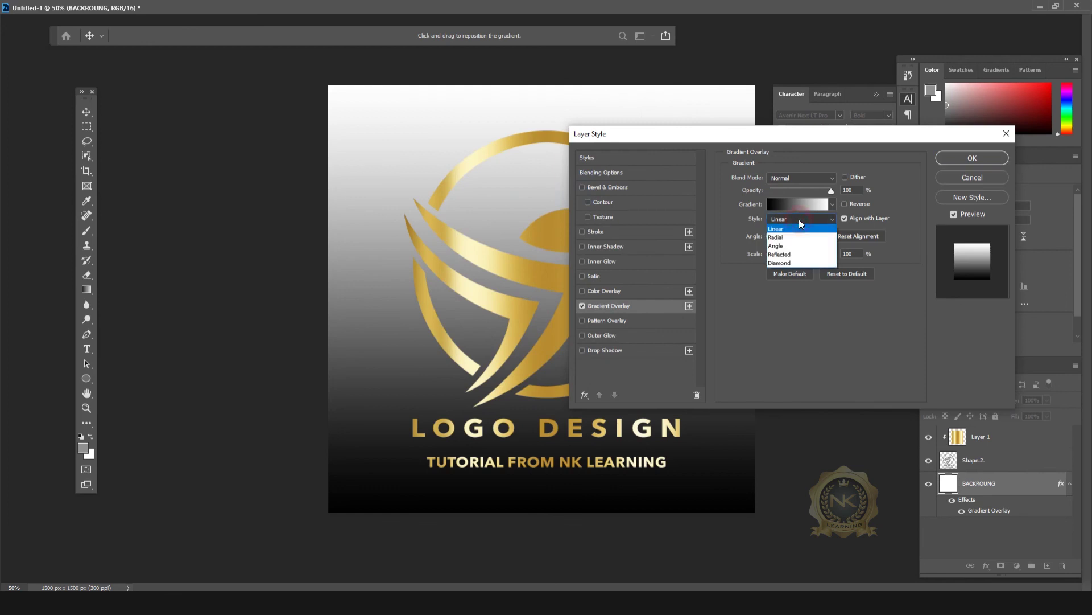
pyautogui.click(785, 237)
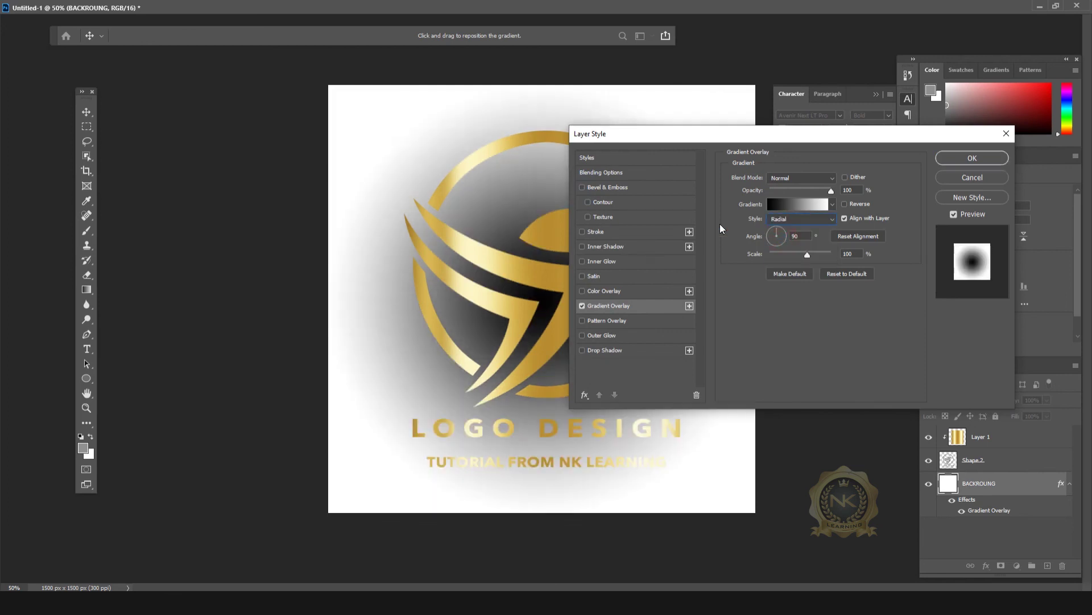
pyautogui.click(794, 222)
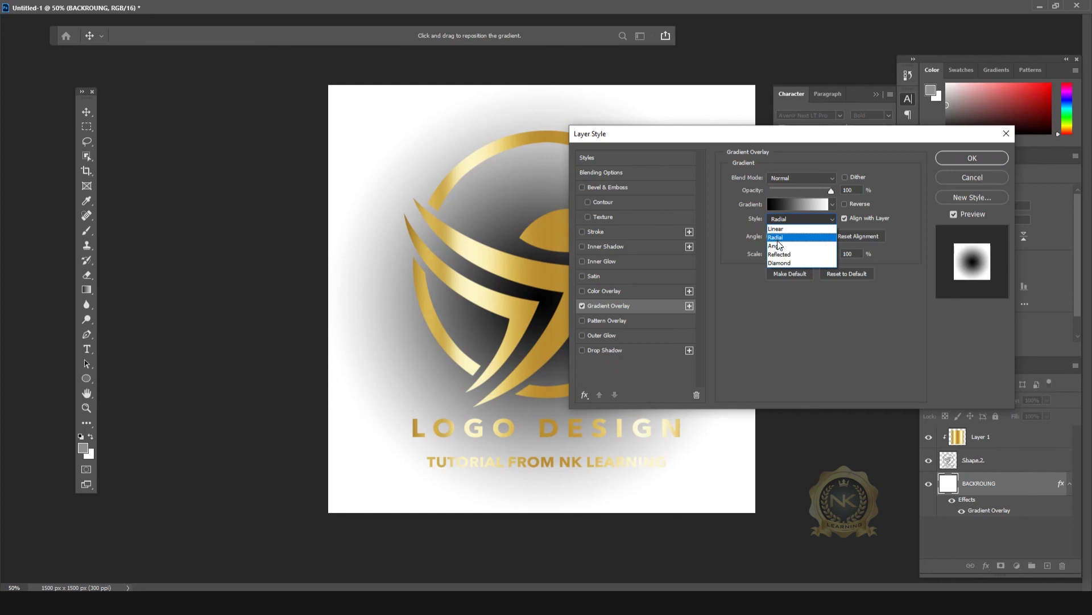
pyautogui.click(777, 238)
# Change the overlay gradient's white end stop to black and accept the edited gradient.
pyautogui.click(798, 204)
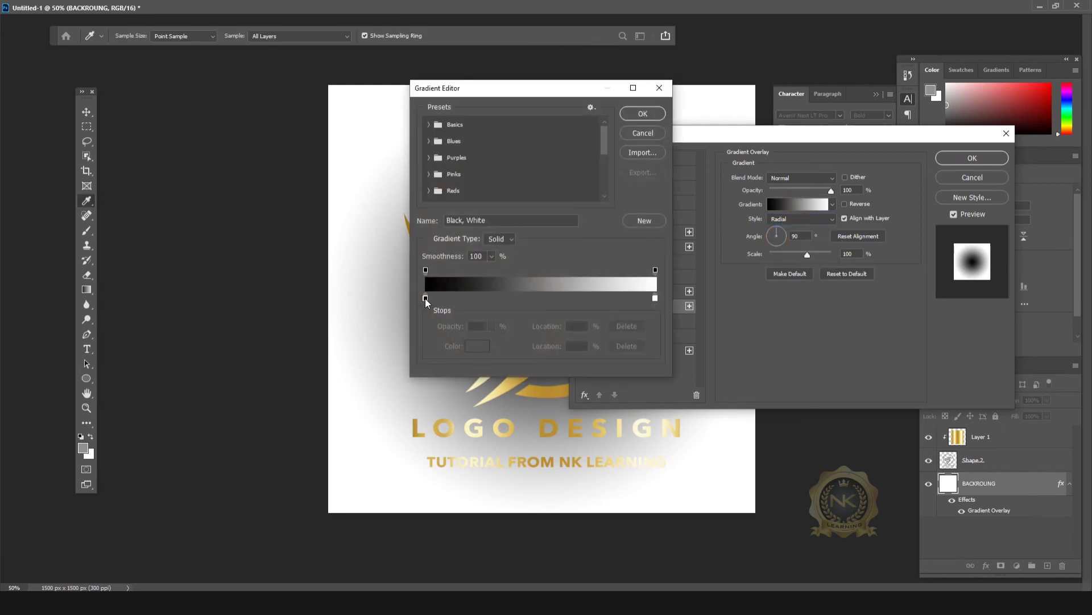
pyautogui.click(655, 298)
pyautogui.click(477, 347)
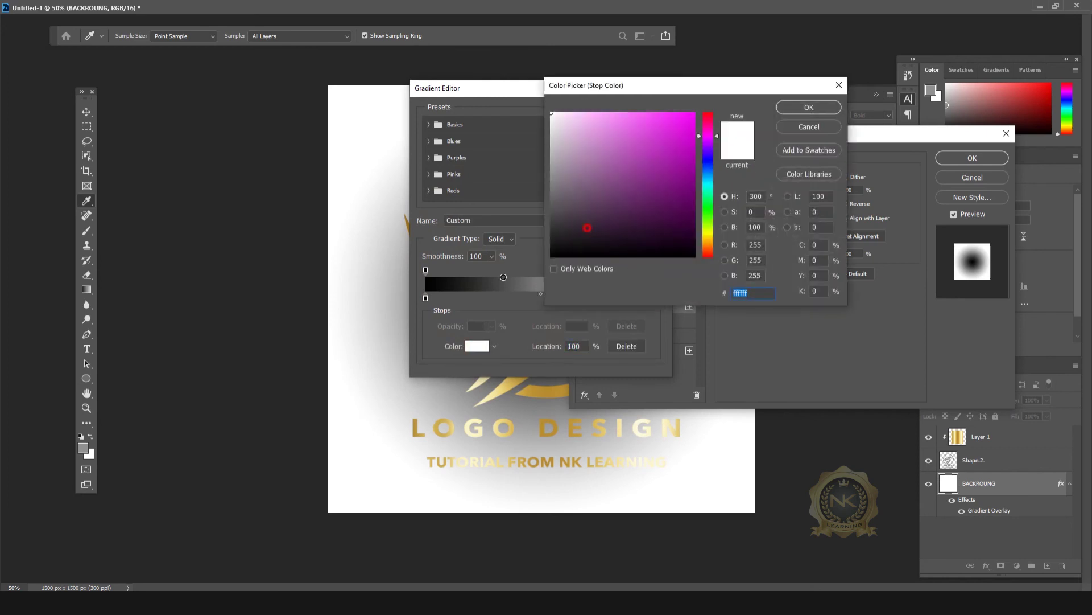
pyautogui.click(552, 256)
pyautogui.click(809, 111)
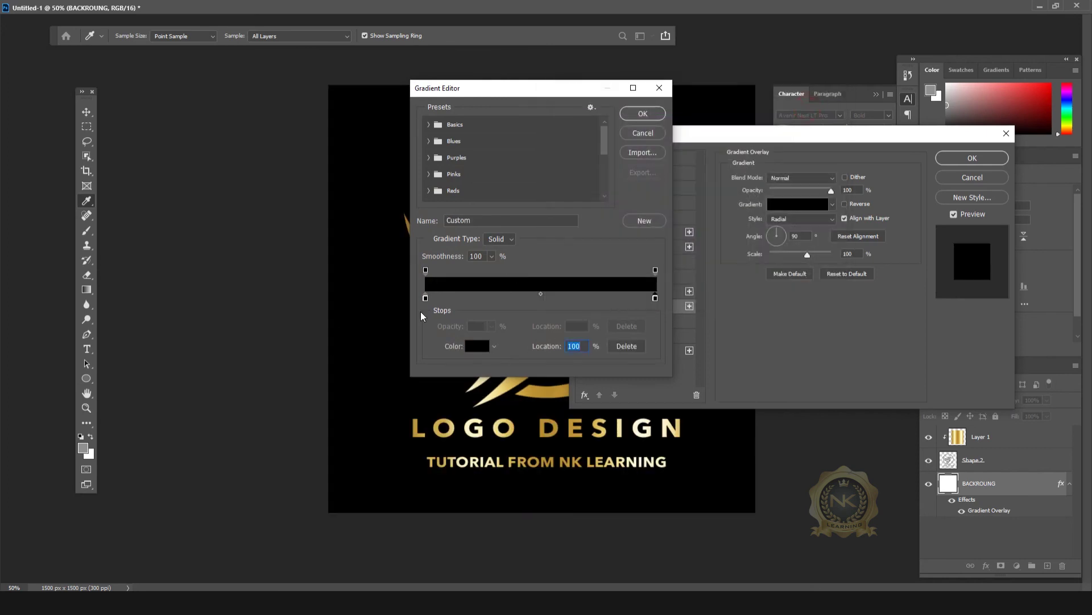
pyautogui.click(650, 118)
# Reopen the overlay gradient with the artwork kept in view and set its start stop to dark gray 5f5f60.
pyautogui.moveTo(690, 135); pyautogui.dragTo(880, 130)
pyautogui.click(974, 200)
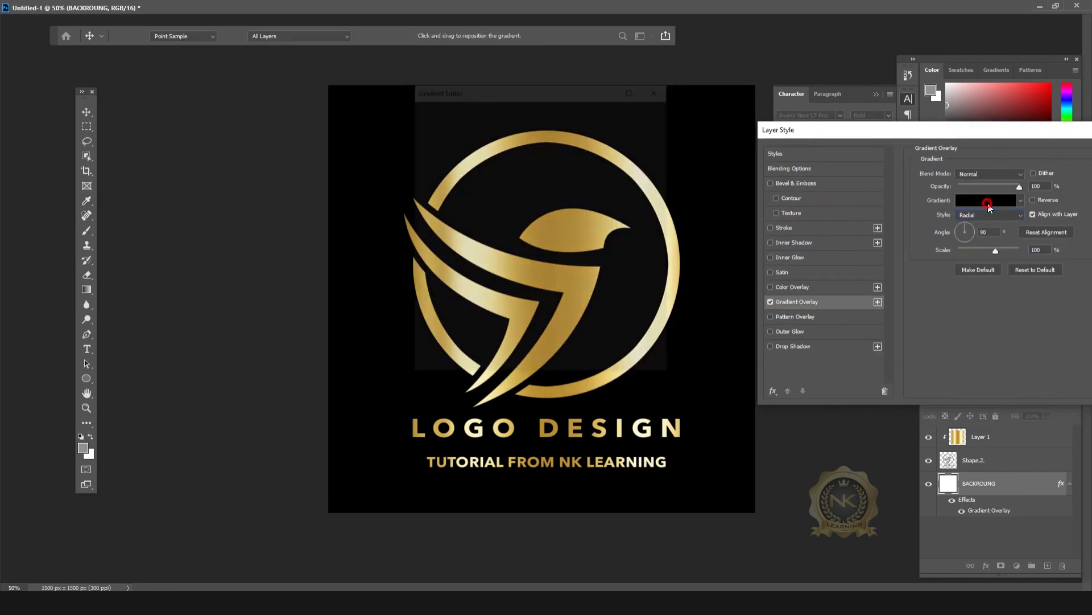
pyautogui.moveTo(533, 91); pyautogui.dragTo(194, 119)
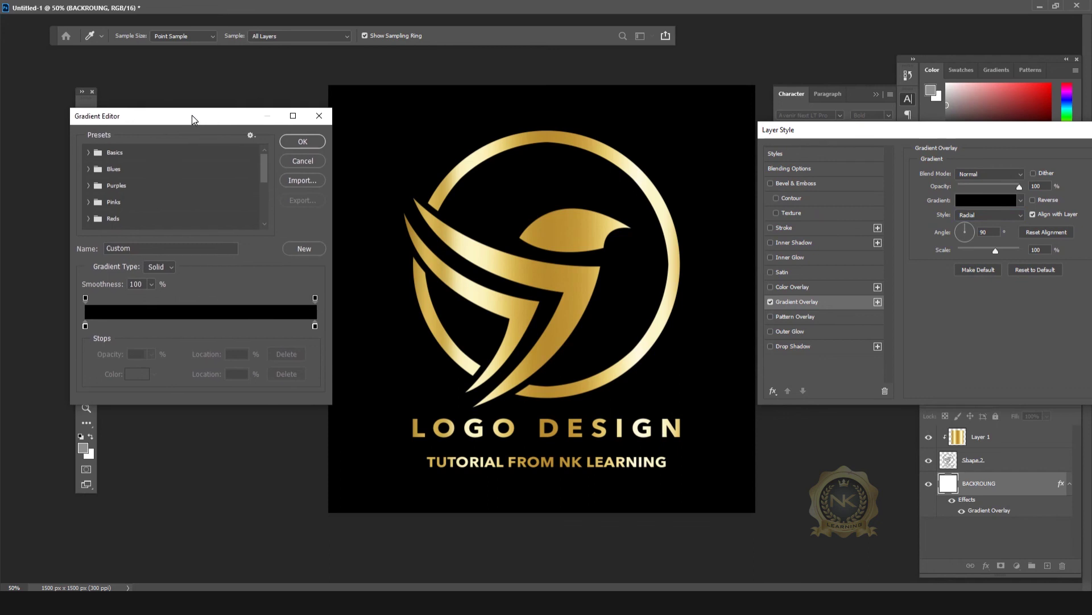
pyautogui.click(85, 325)
pyautogui.click(137, 374)
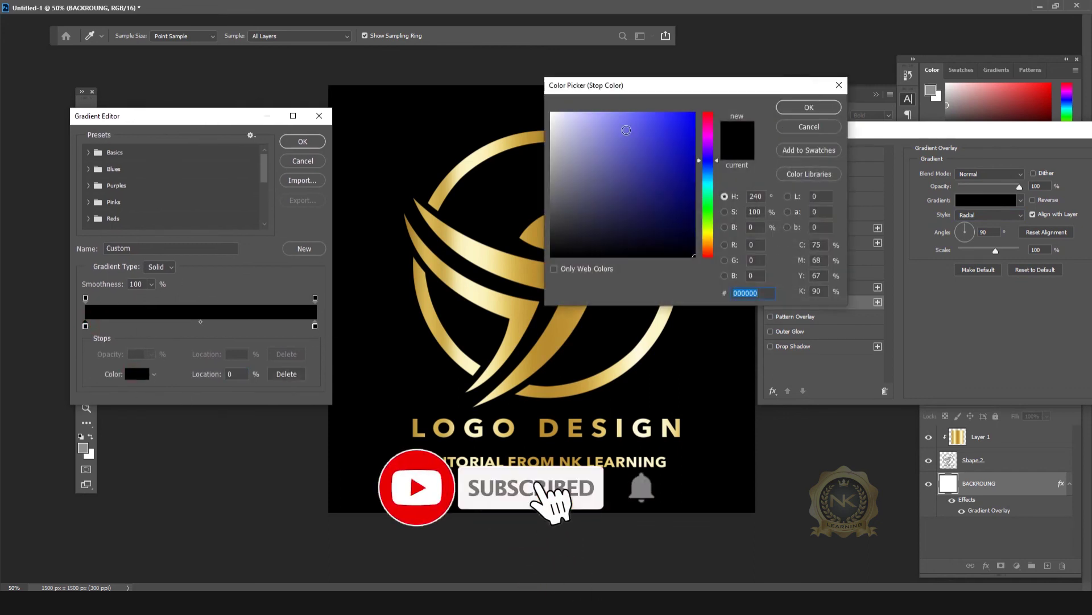
pyautogui.moveTo(655, 85); pyautogui.dragTo(902, 76)
pyautogui.click(802, 211)
pyautogui.moveTo(801, 211); pyautogui.dragTo(801, 194)
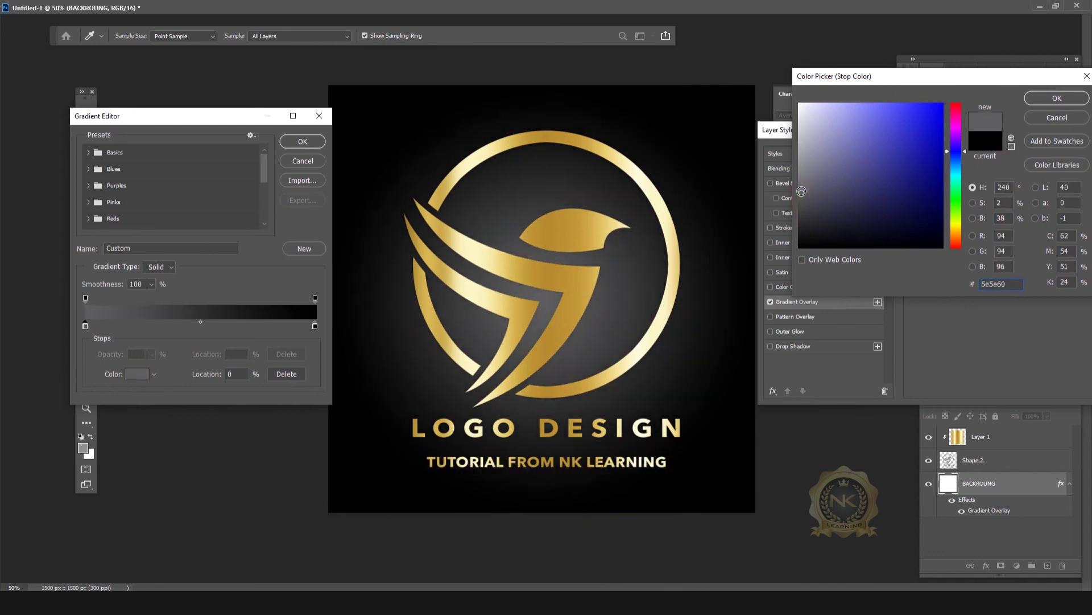
pyautogui.moveTo(801, 197); pyautogui.dragTo(800, 194)
pyautogui.click(1057, 98)
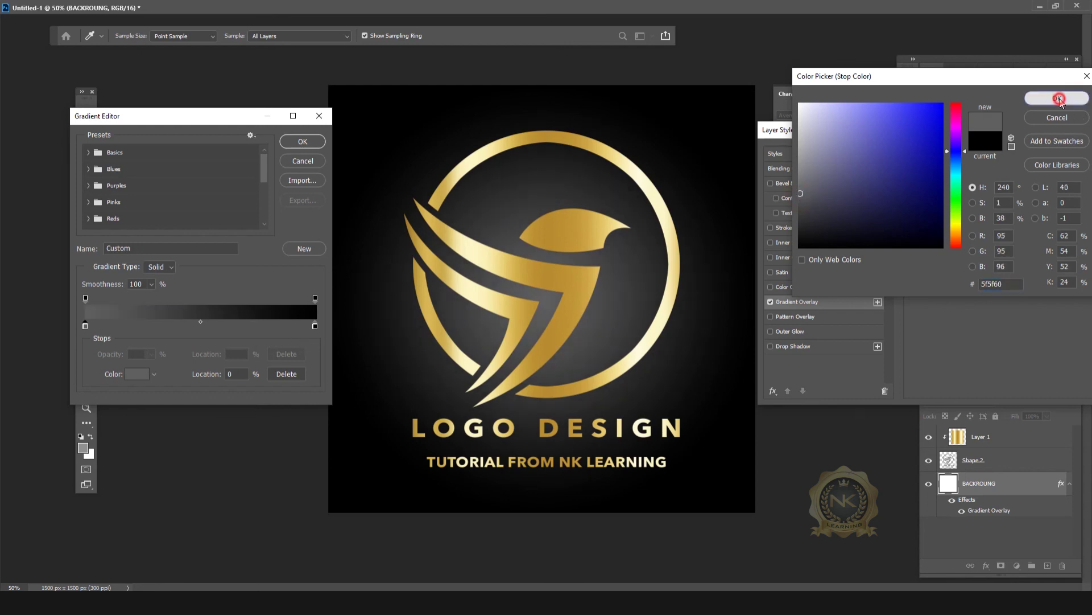
# Set the gradient's stop at location 100% to black 000000 and apply the Gradient Overlay to the background layer.
pyautogui.click(315, 326)
pyautogui.click(137, 374)
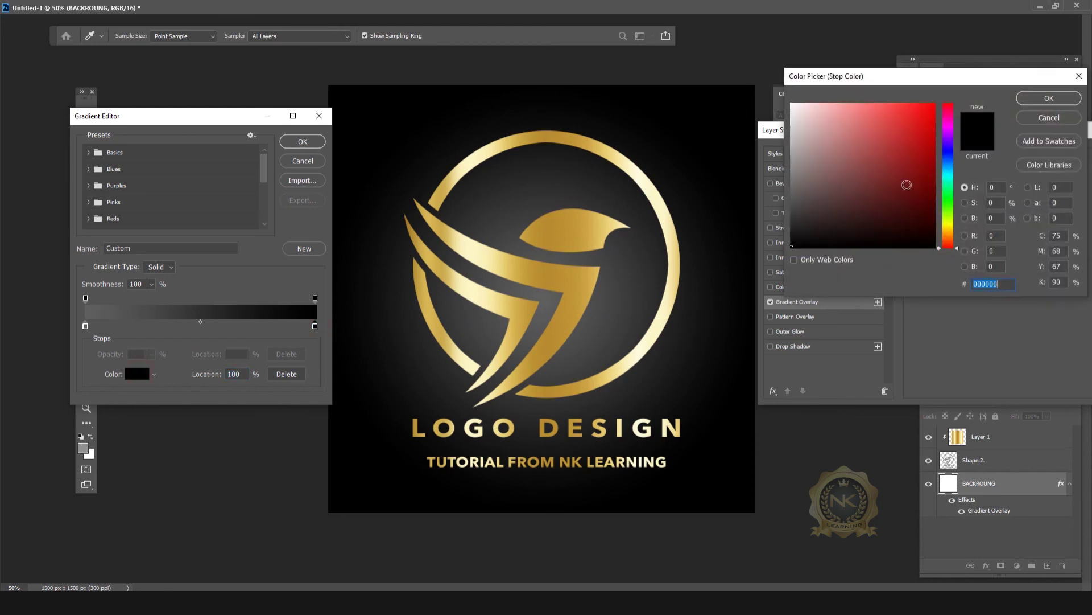
pyautogui.moveTo(895, 179); pyautogui.dragTo(791, 246)
pyautogui.click(1049, 98)
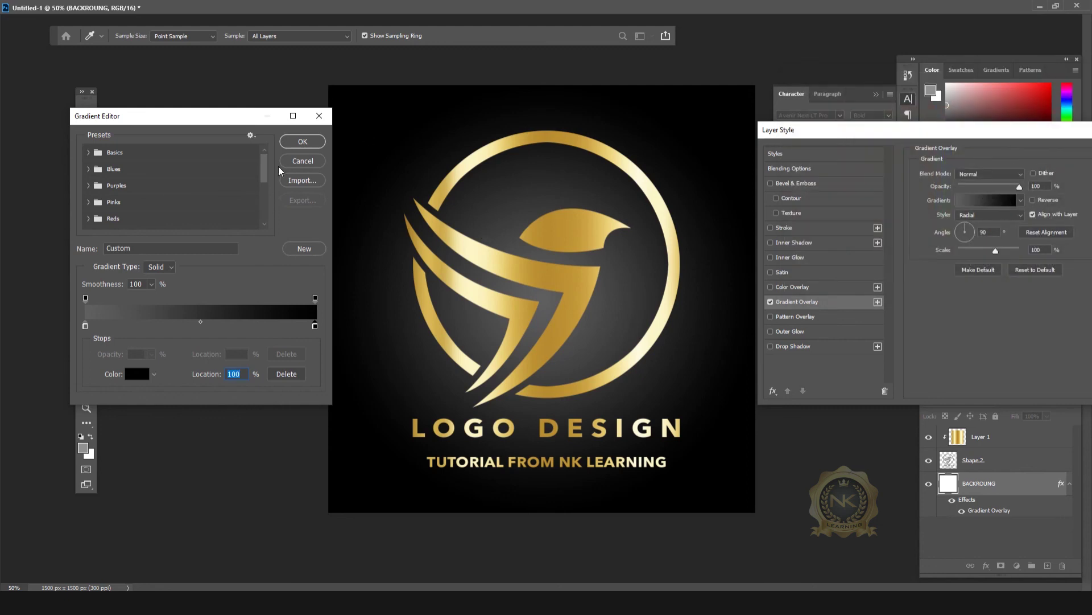
pyautogui.click(296, 141)
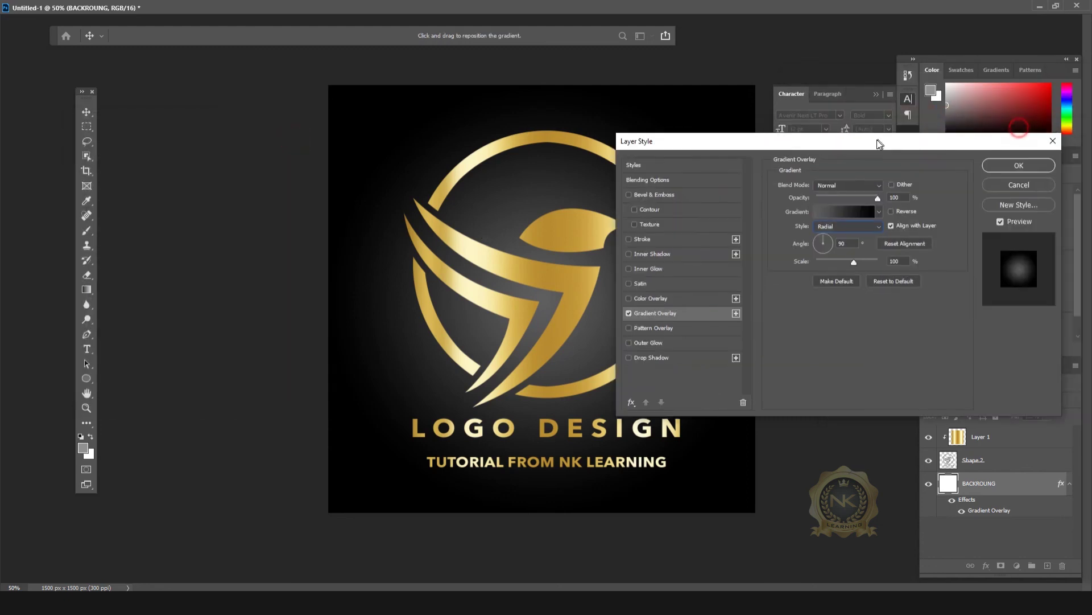
pyautogui.press('Return')
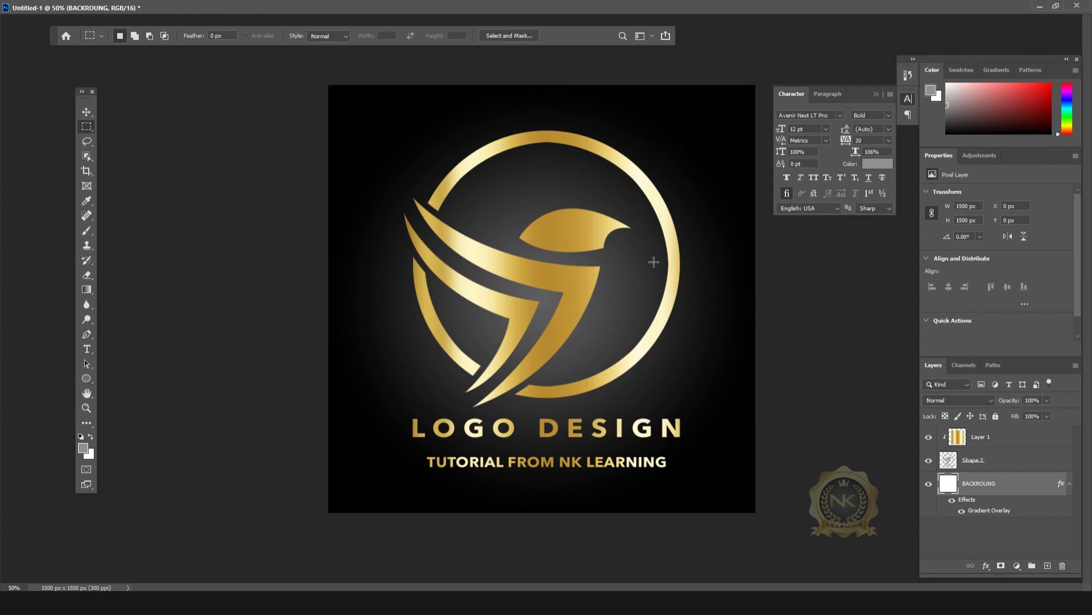
# Add a Multiply Drop Shadow with a size of 8 px to the Shape 2 logo layer.
pyautogui.click(87, 112)
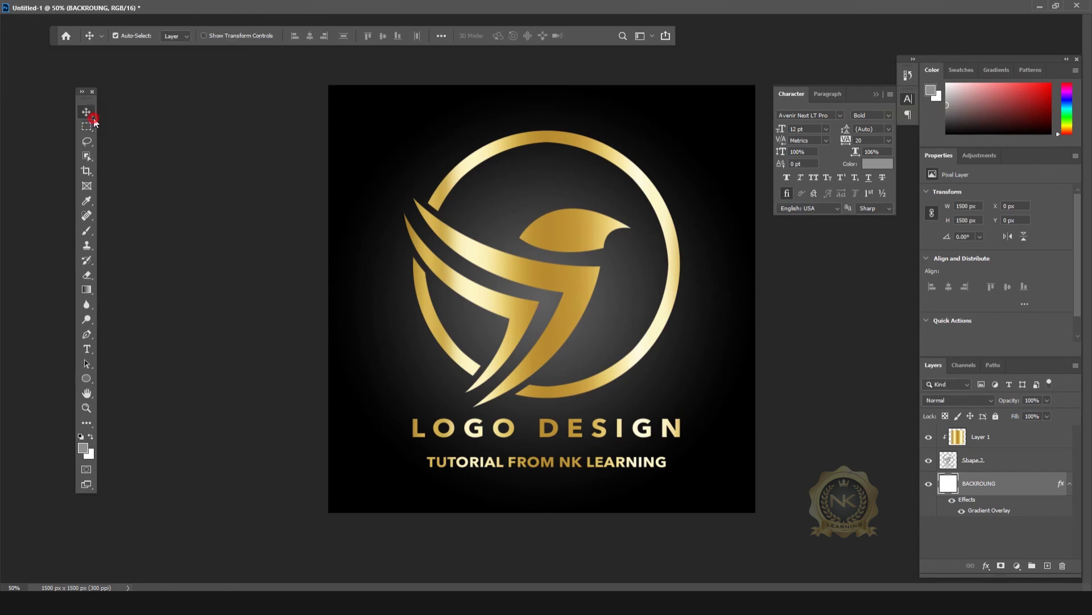
pyautogui.click(1006, 462)
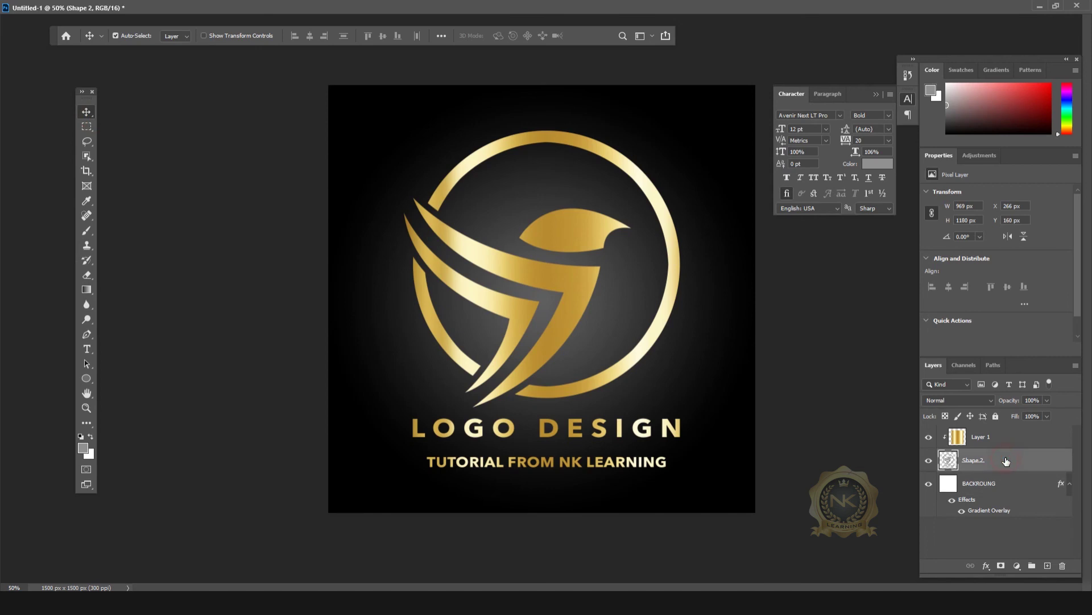
pyautogui.click(928, 460)
pyautogui.click(929, 460)
pyautogui.doubleClick(1030, 462)
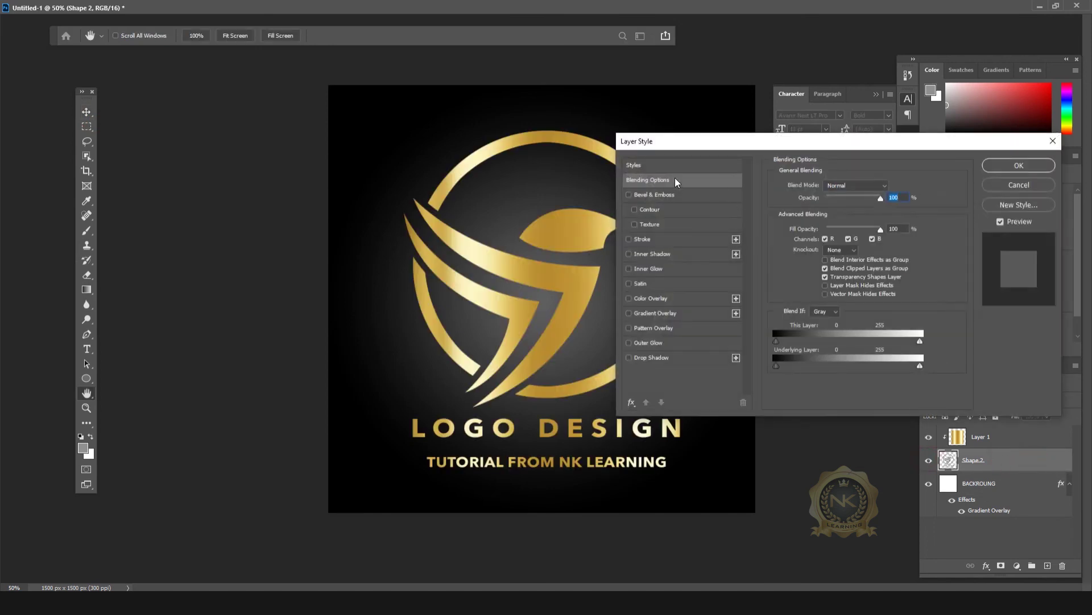
pyautogui.moveTo(742, 200); pyautogui.dragTo(800, 211)
pyautogui.click(710, 362)
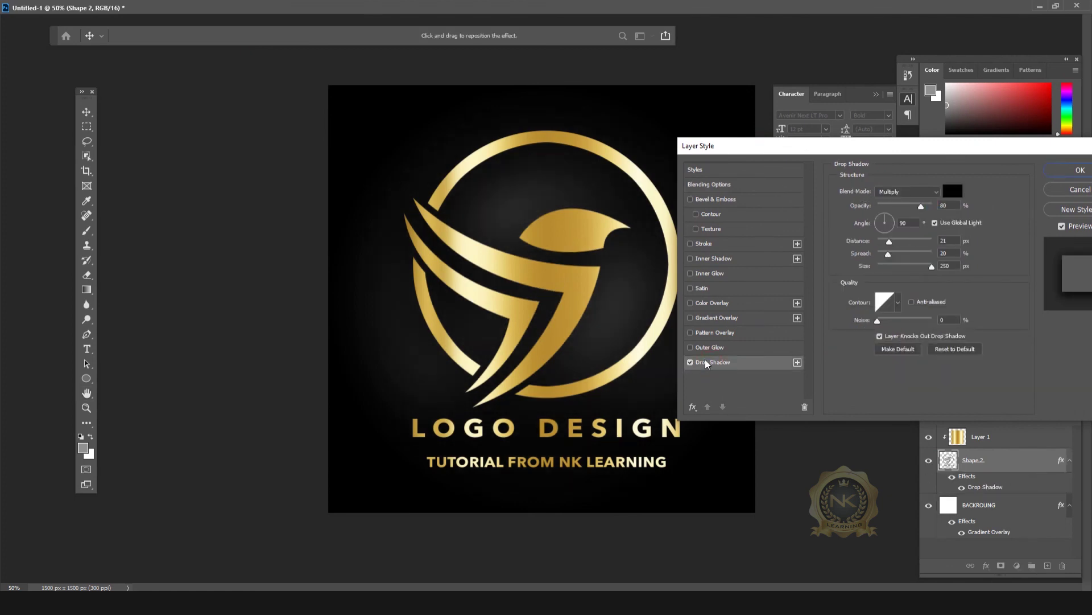
pyautogui.moveTo(931, 266); pyautogui.dragTo(882, 266)
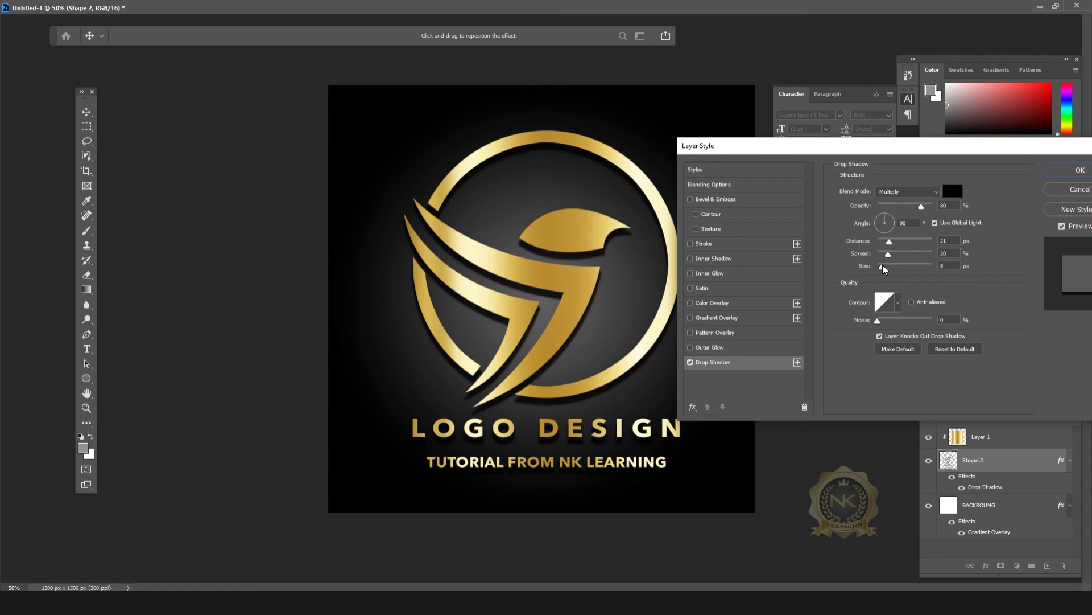
# Add an Inner Bevel to the Shape 2 logo layer with depth 95%, size 2 px and soften 3 px, keeping the drop shadow.
pyautogui.click(691, 199)
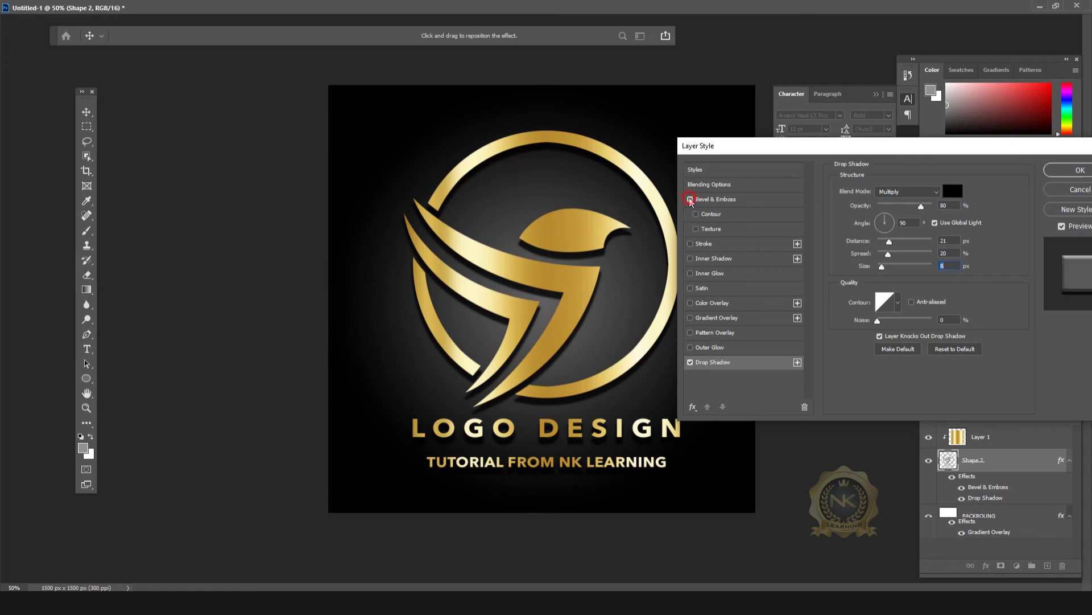
pyautogui.click(726, 199)
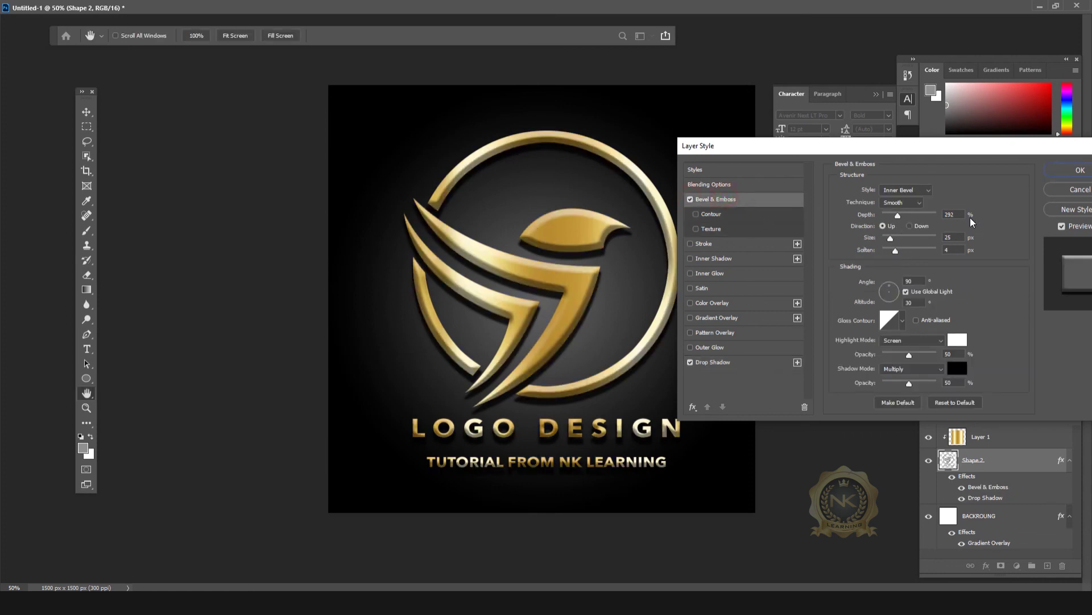
pyautogui.moveTo(898, 217)
pyautogui.mouseDown()
pyautogui.moveTo(872, 246)
pyautogui.moveTo(888, 216)
pyautogui.mouseUp()
pyautogui.write('2')
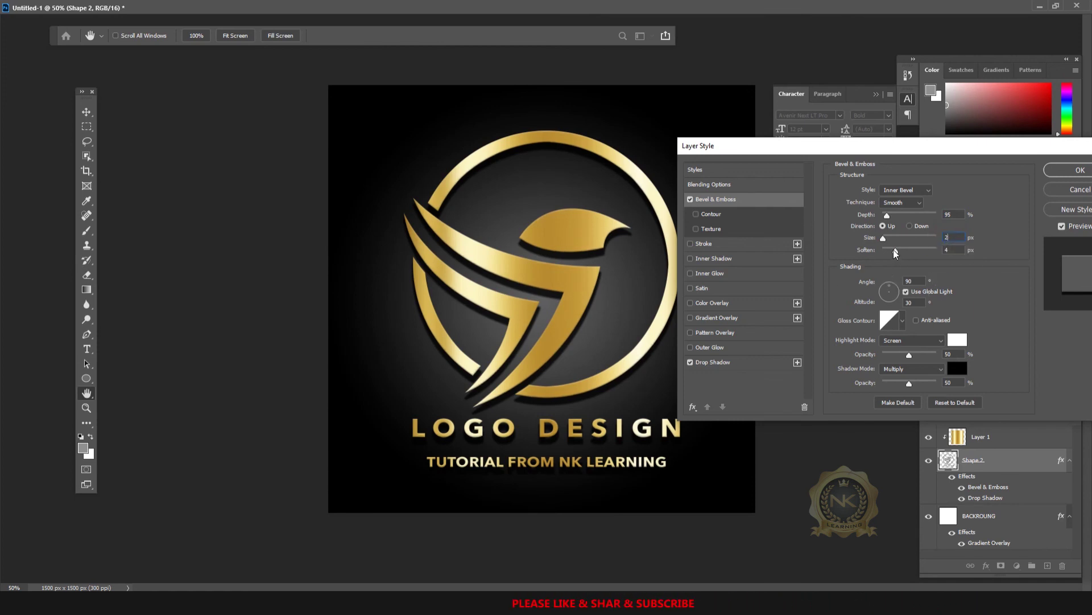
pyautogui.moveTo(894, 253); pyautogui.dragTo(892, 255)
pyautogui.click(894, 254)
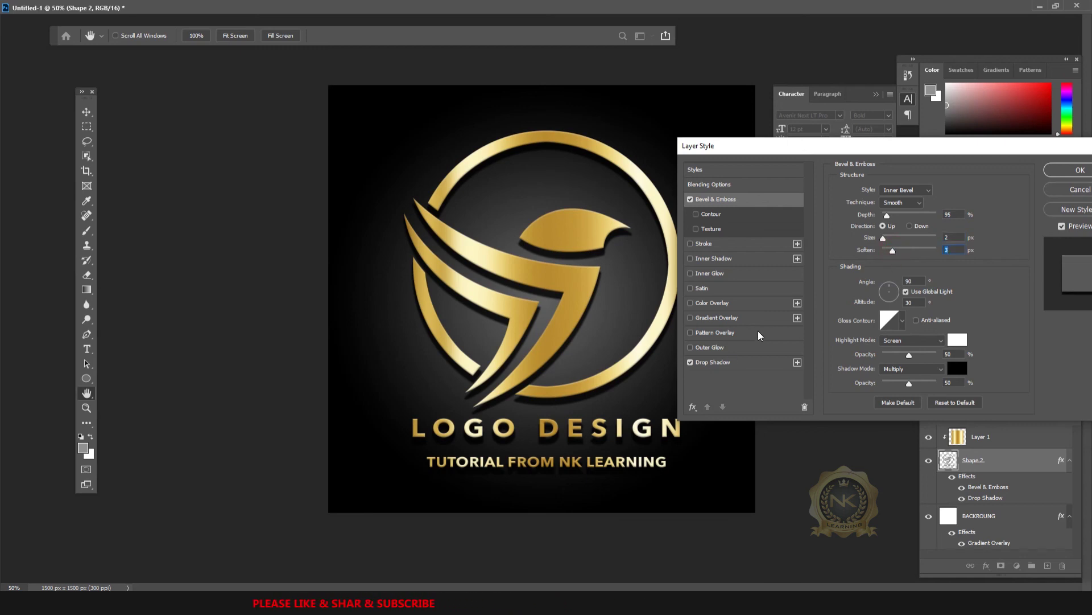
pyautogui.click(1081, 171)
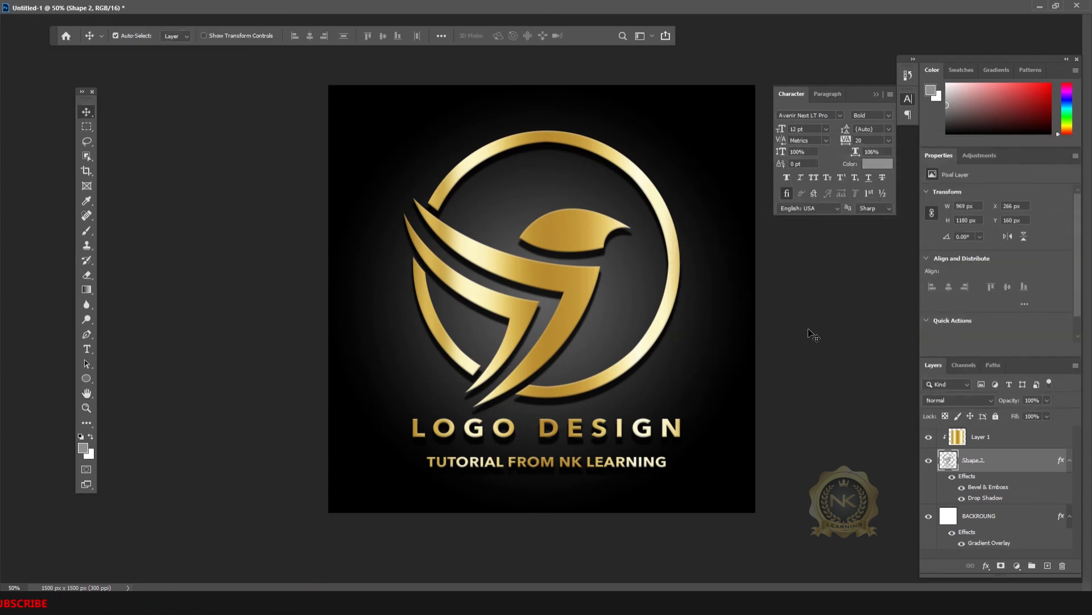
# Collapse the character settings and inspect the whole logo enlarged with the interface temporarily hidden.
pyautogui.click(908, 99)
pyautogui.scroll(1, 651, 270)
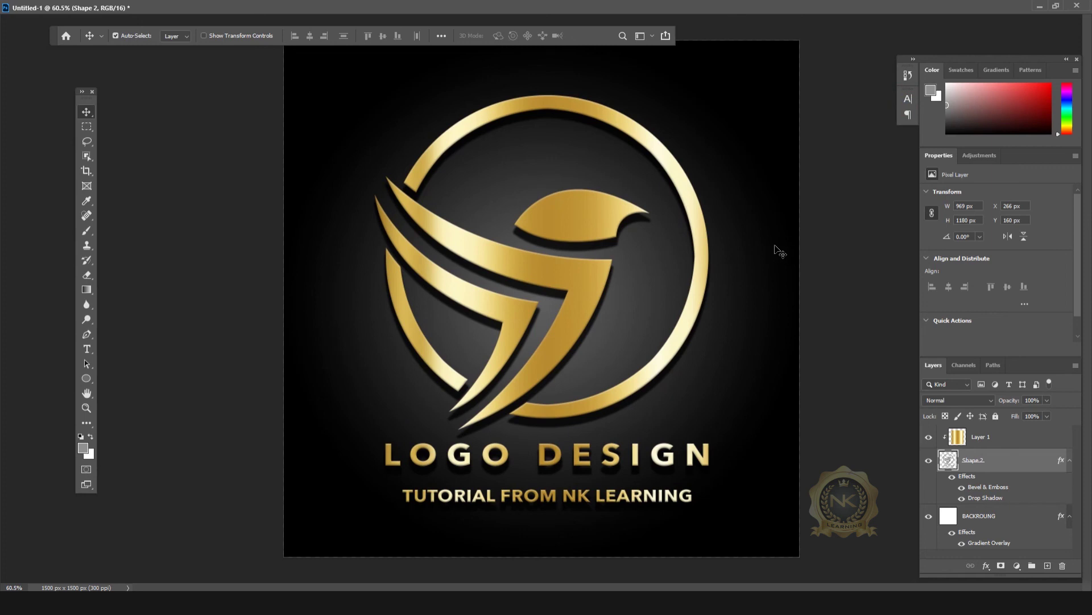
pyautogui.press('Tab')
pyautogui.hotkey('ctrl', '0')
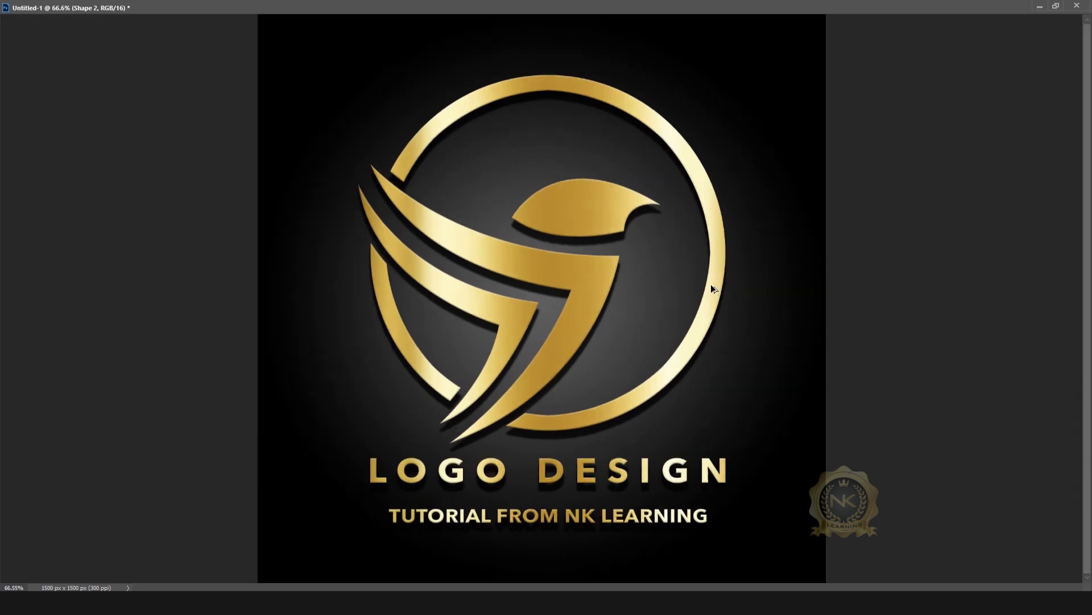
pyautogui.hotkey('ctrl', '-')
pyautogui.press('Tab')
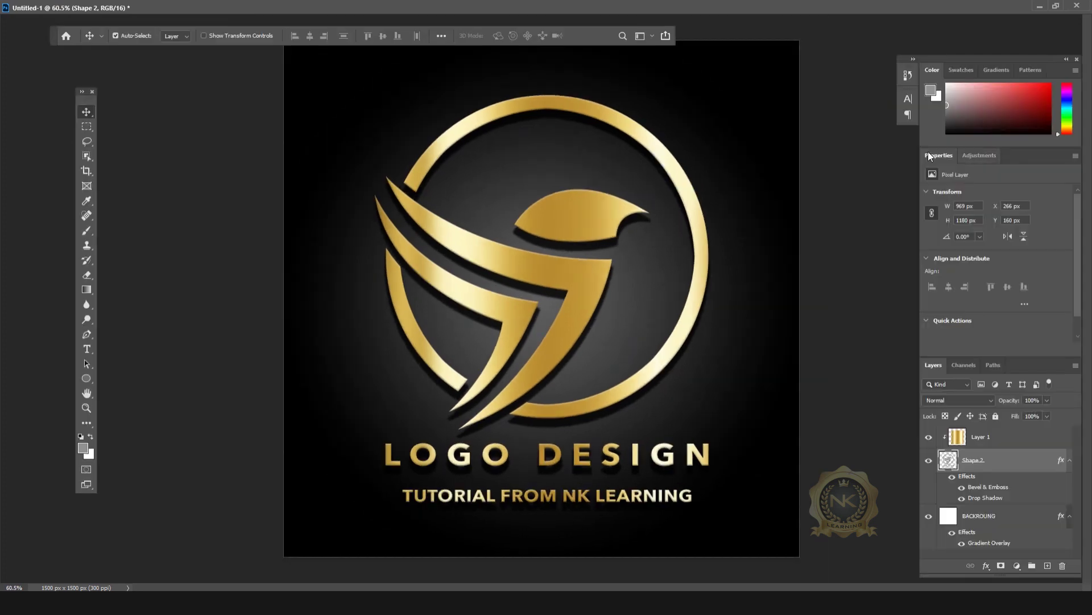
# Apply a Color Balance adjustment to the gold gradient layer, shifting the midtones toward yellow with a level of -51.
pyautogui.click(1001, 436)
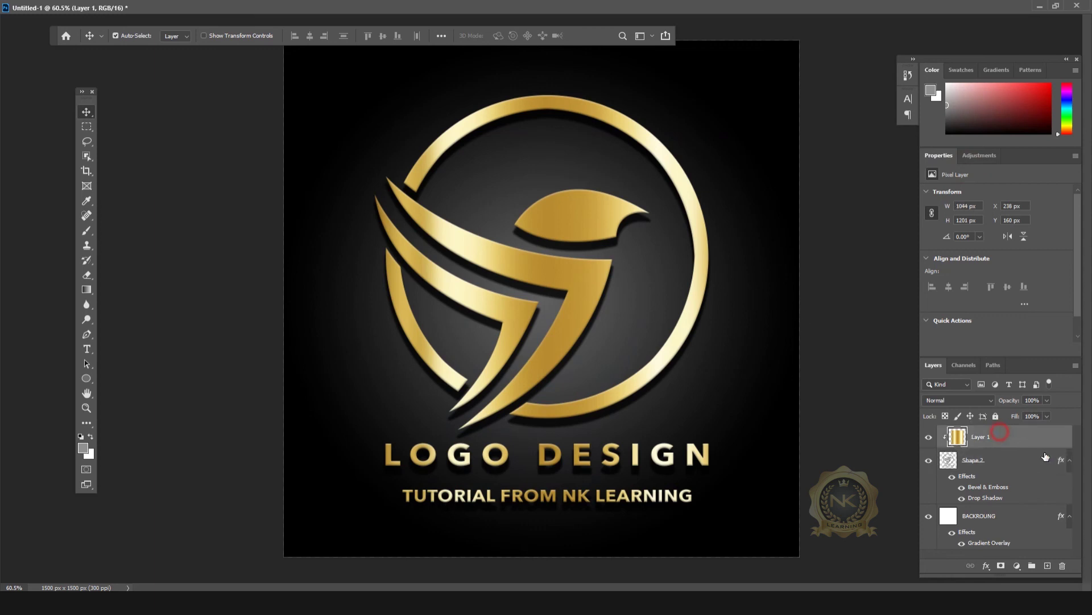
pyautogui.click(1056, 6)
pyautogui.hotkey('ctrl', '0')
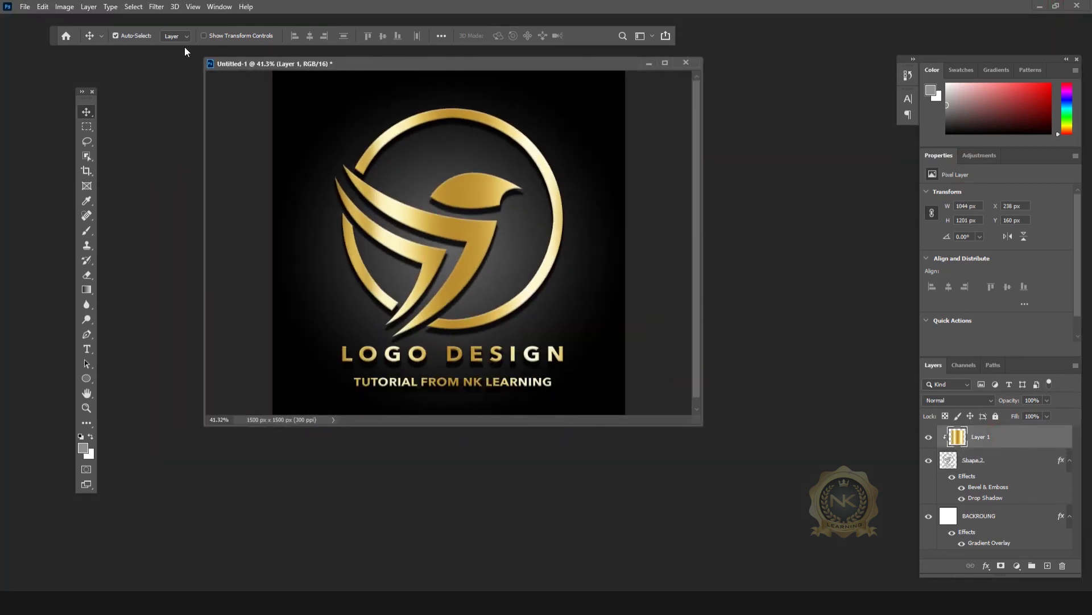
pyautogui.click(64, 6)
pyautogui.moveTo(87, 39)
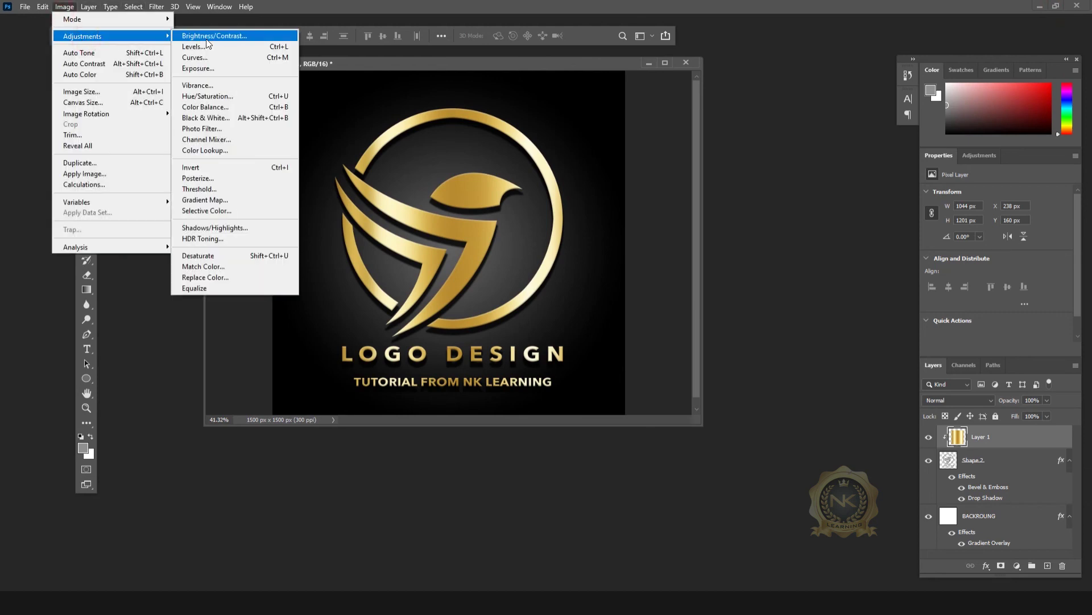
pyautogui.click(230, 106)
pyautogui.moveTo(543, 139); pyautogui.dragTo(766, 95)
pyautogui.moveTo(717, 171); pyautogui.dragTo(715, 171)
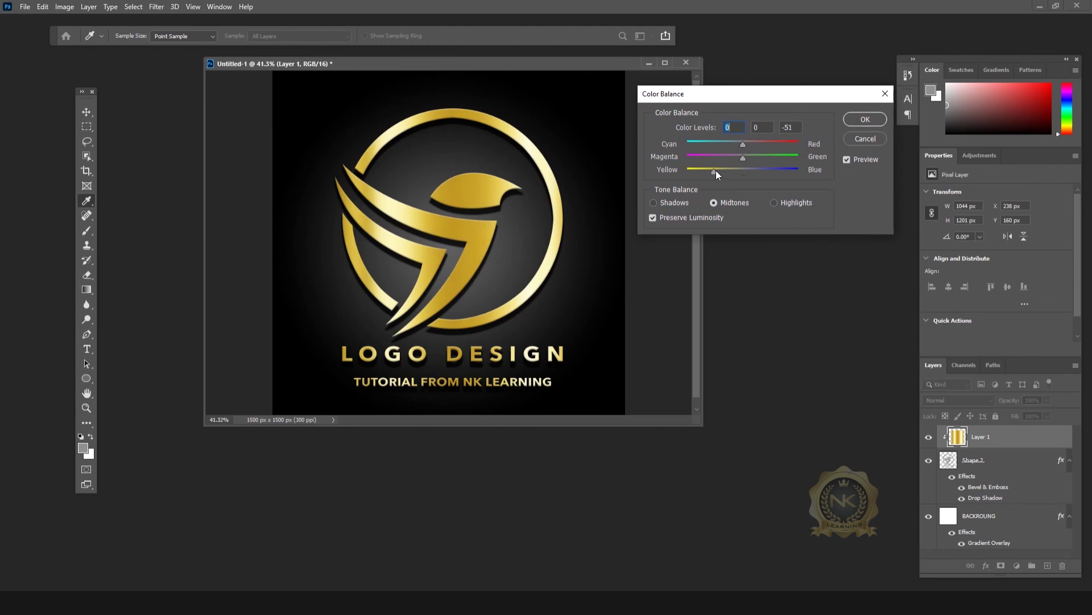
pyautogui.click(865, 120)
# Open the Brightness/Contrast adjustment for the gold gradient layer.
pyautogui.click(88, 6)
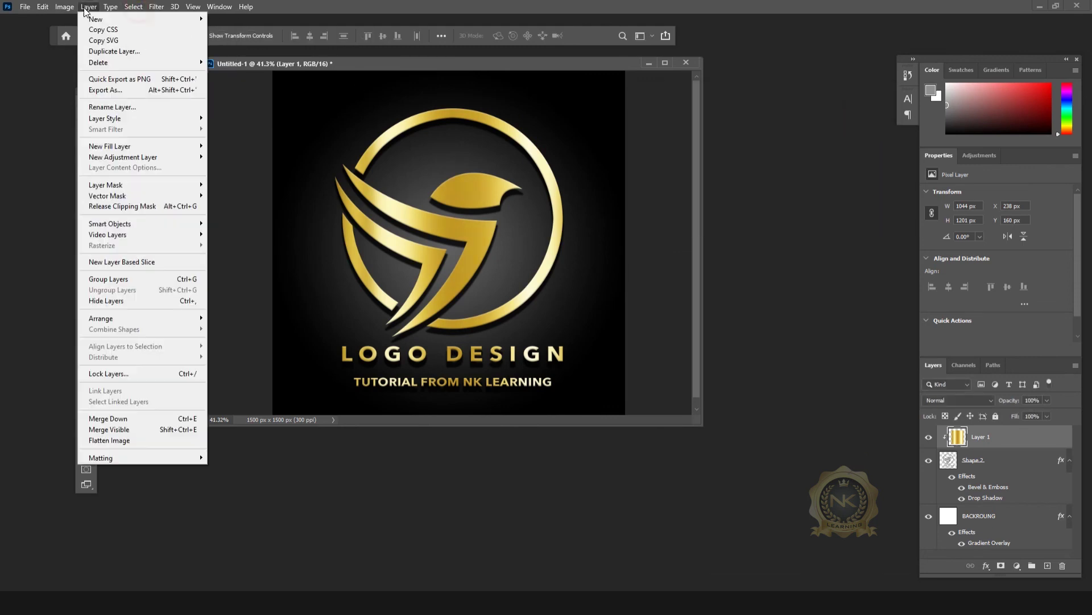
pyautogui.click(204, 36)
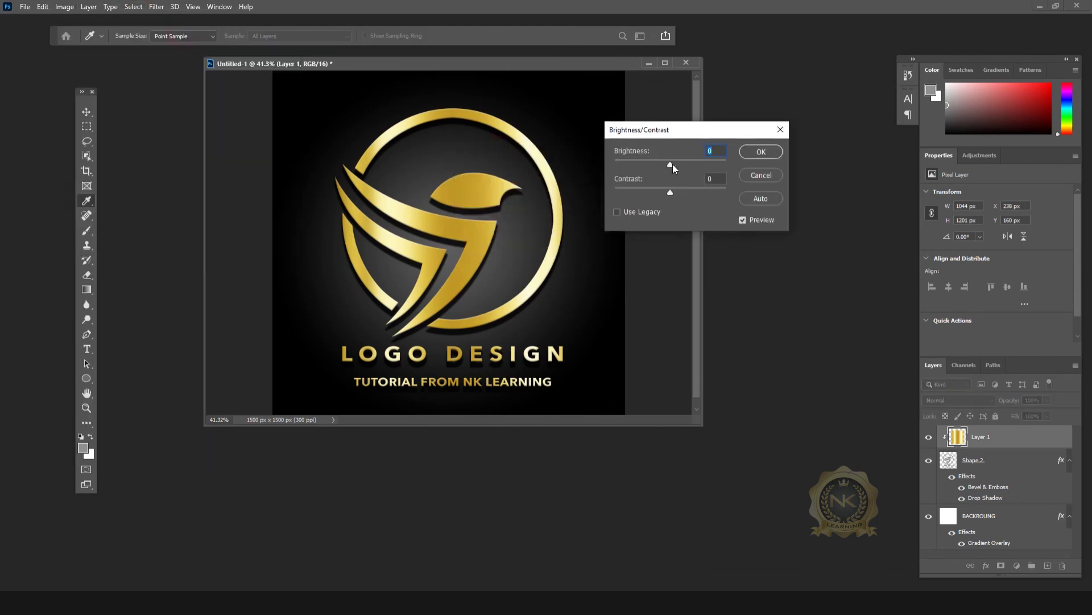